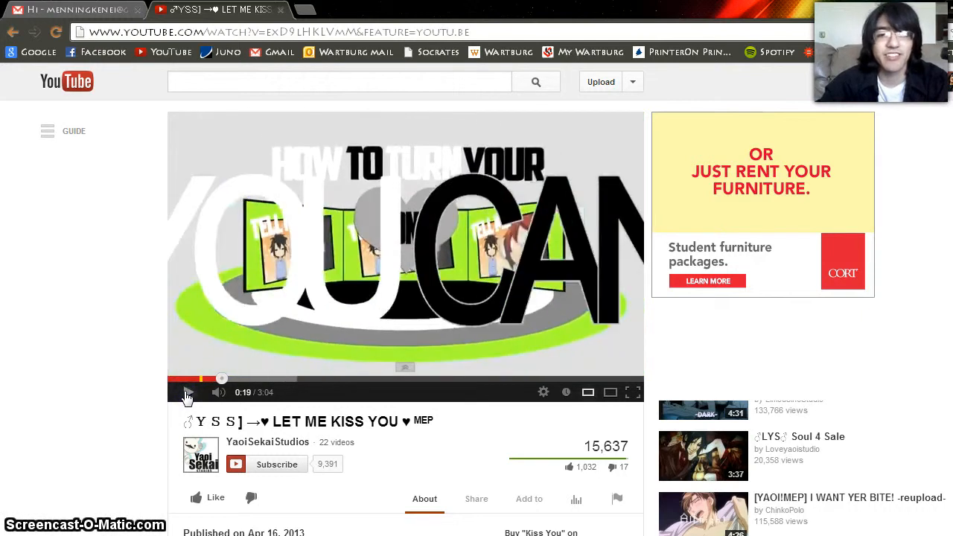
Step: Replay the reference video from 0:17 and pause it at 0:18 to examine the stage and text scene
click(425, 313)
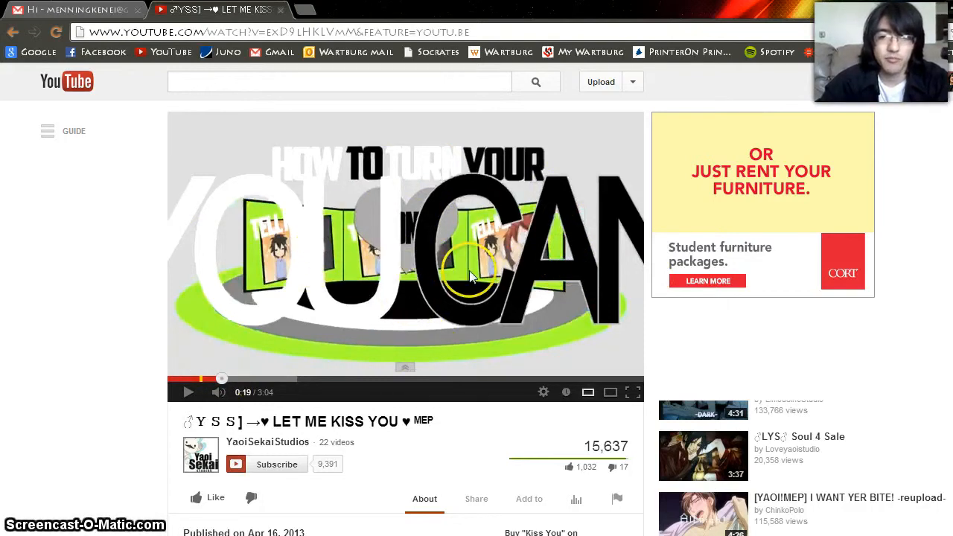
click(219, 380)
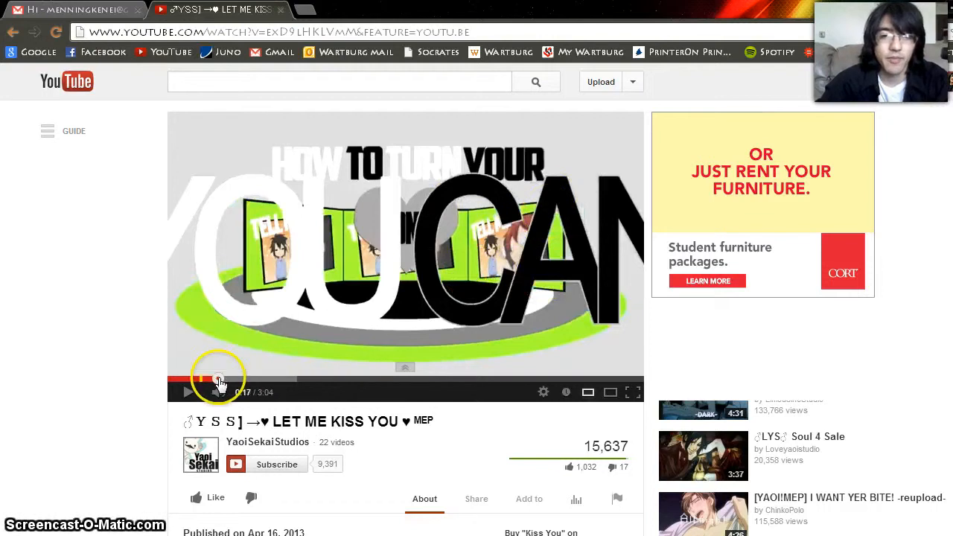
click(192, 392)
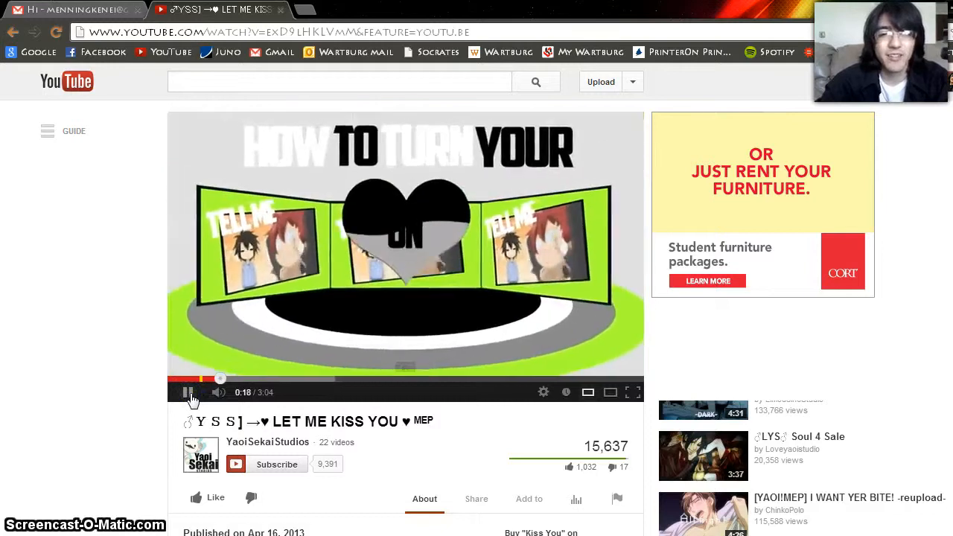
click(414, 319)
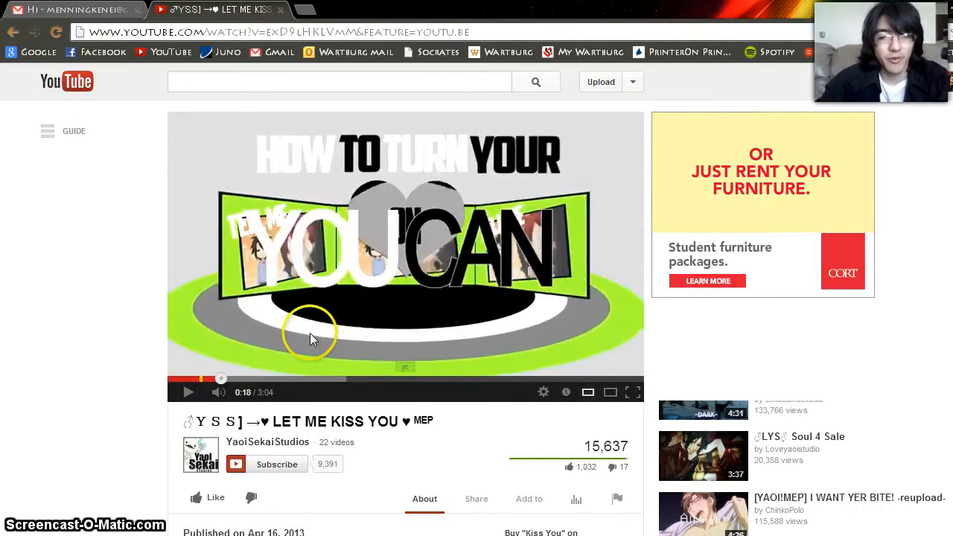
Step: Switch to Vegas Pro and apply the project template Internet 360-25p 16:9 (640x360, 25.000 fps)
mouse_move(527, 535)
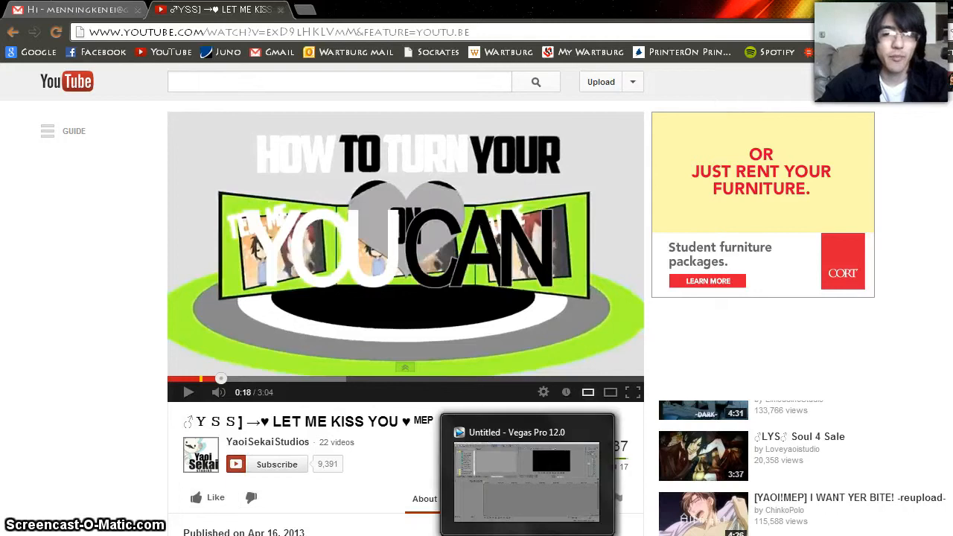
click(528, 535)
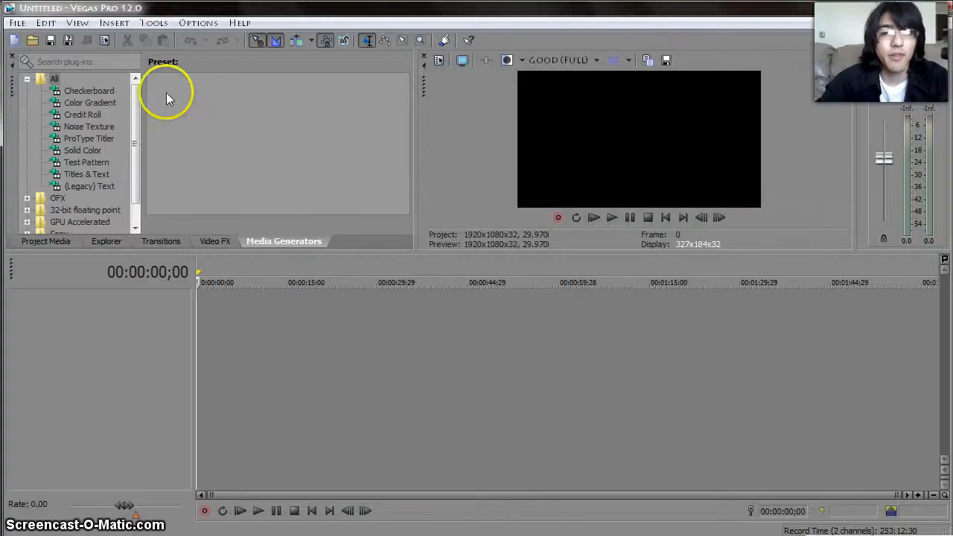
click(16, 40)
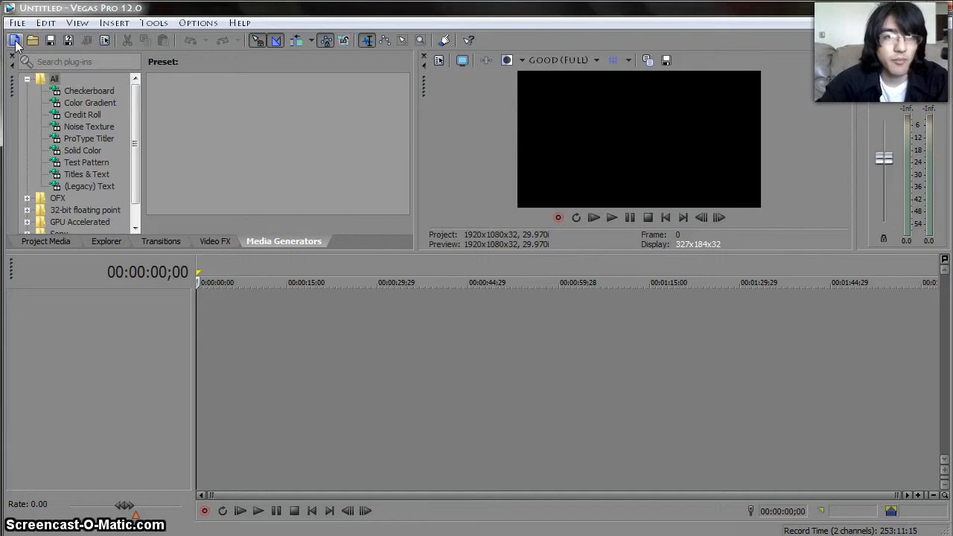
click(104, 42)
click(556, 82)
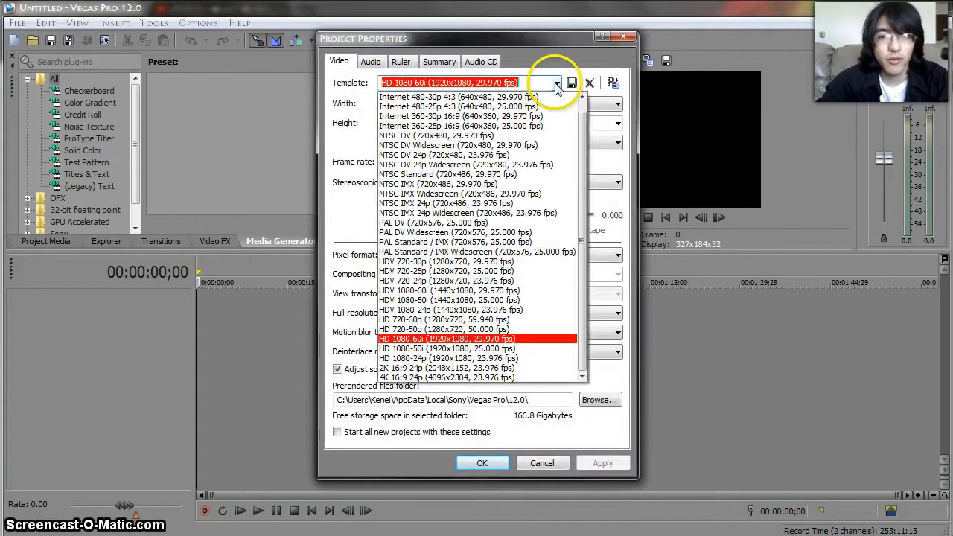
click(536, 125)
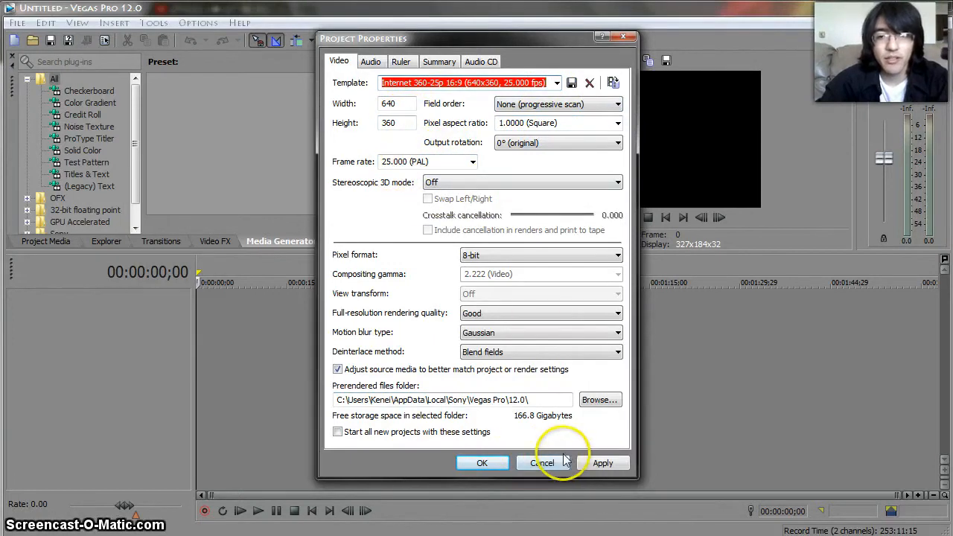
click(600, 463)
click(542, 463)
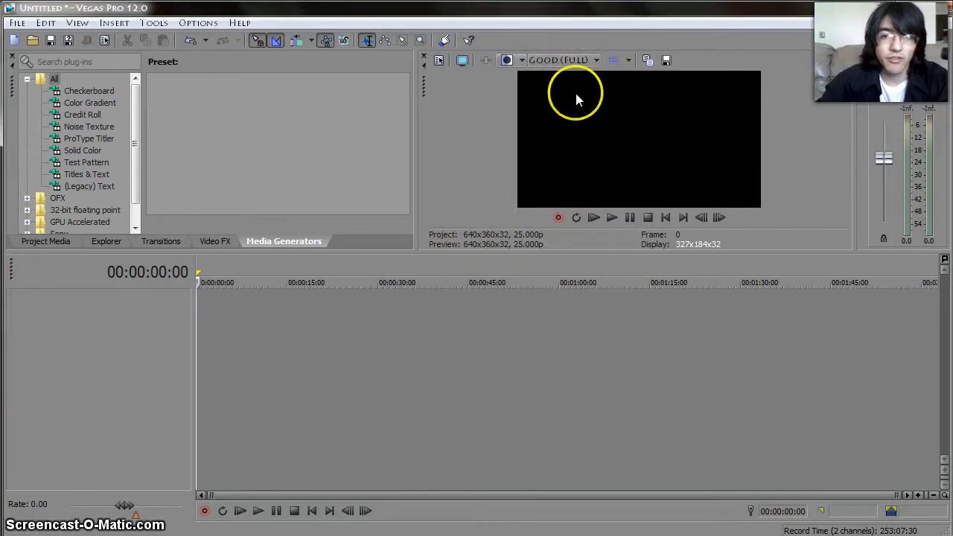
Step: Enlarge the video preview area and add a White Solid Color clip at the start of the empty timeline
drag(518, 253, 522, 298)
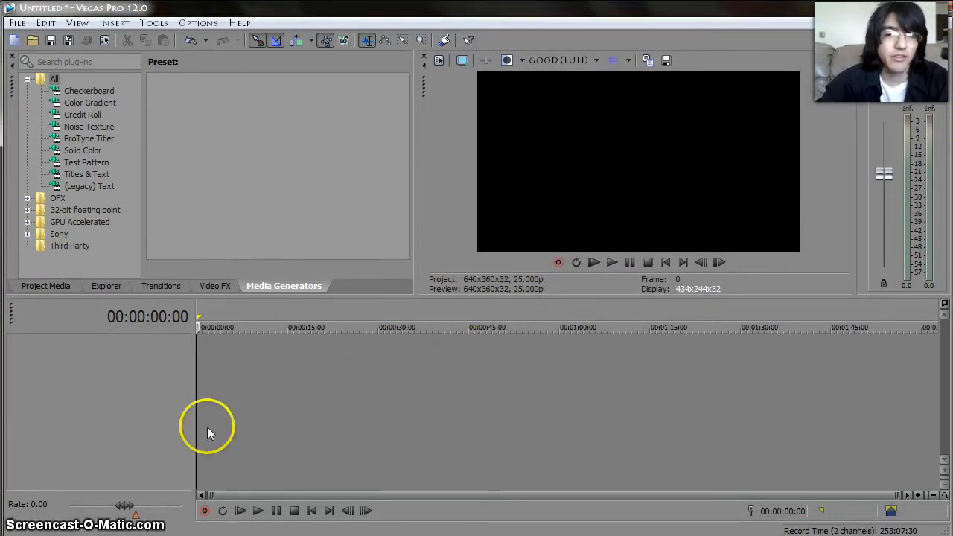
click(217, 286)
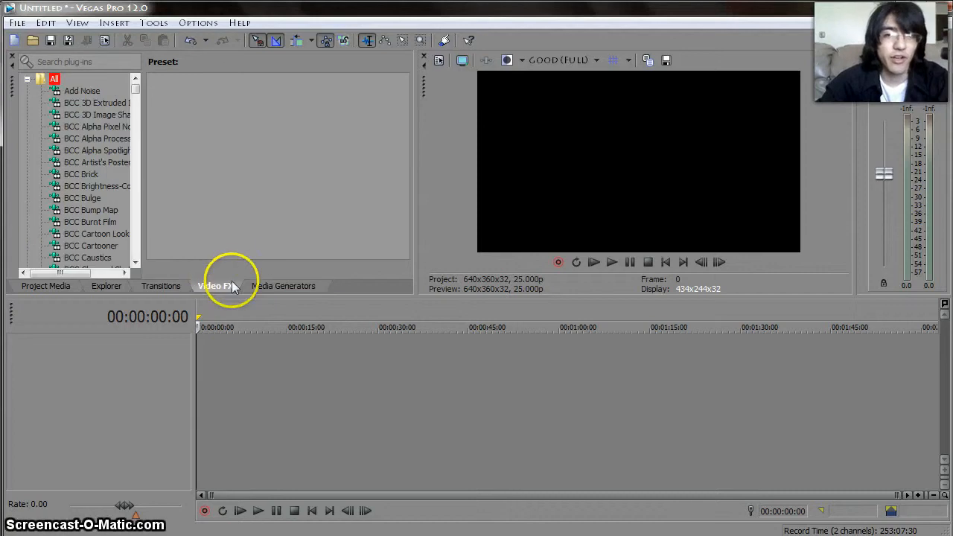
click(250, 286)
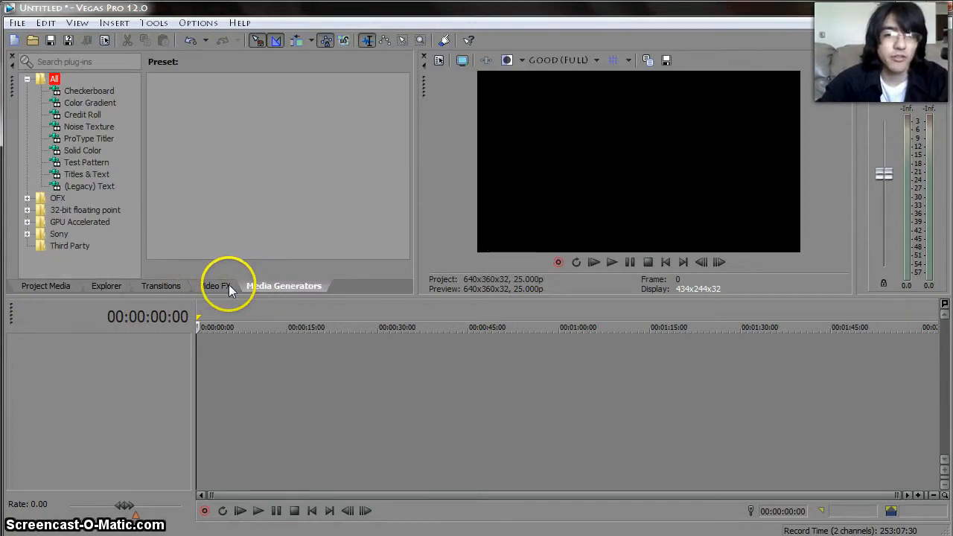
click(88, 153)
click(191, 123)
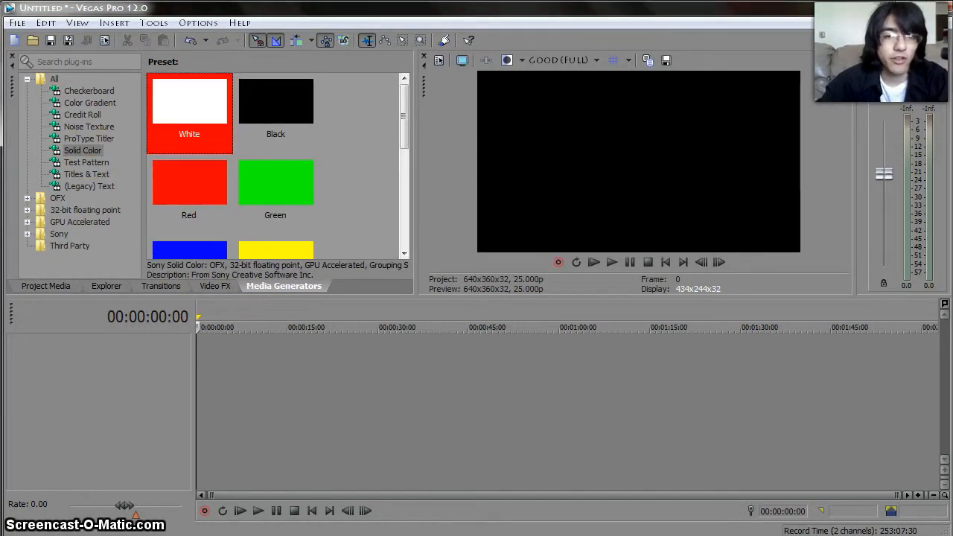
drag(203, 450, 203, 450)
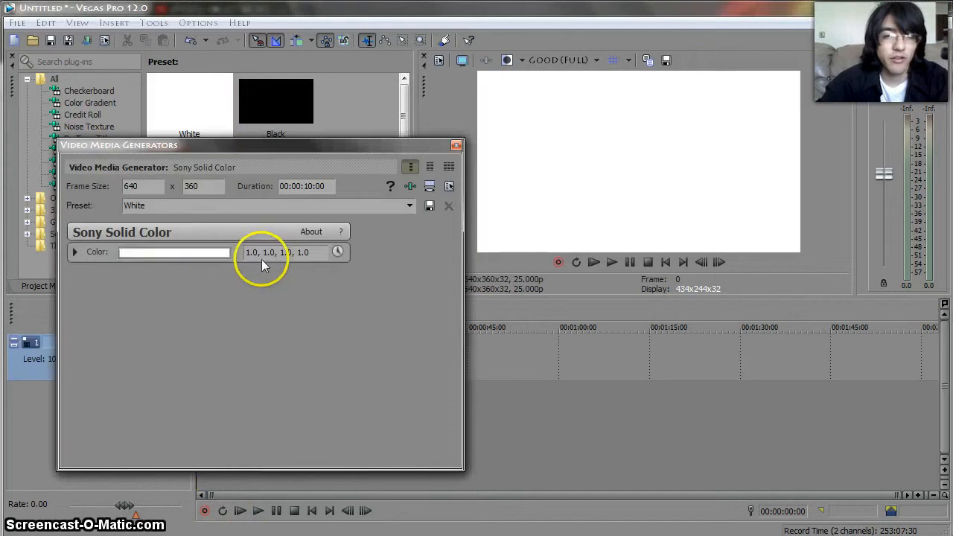
Step: Recolor the solid clip to a light orange-yellow of 1.0, 0.85, 0.47, 1.0 and close the generator settings
click(188, 252)
click(181, 291)
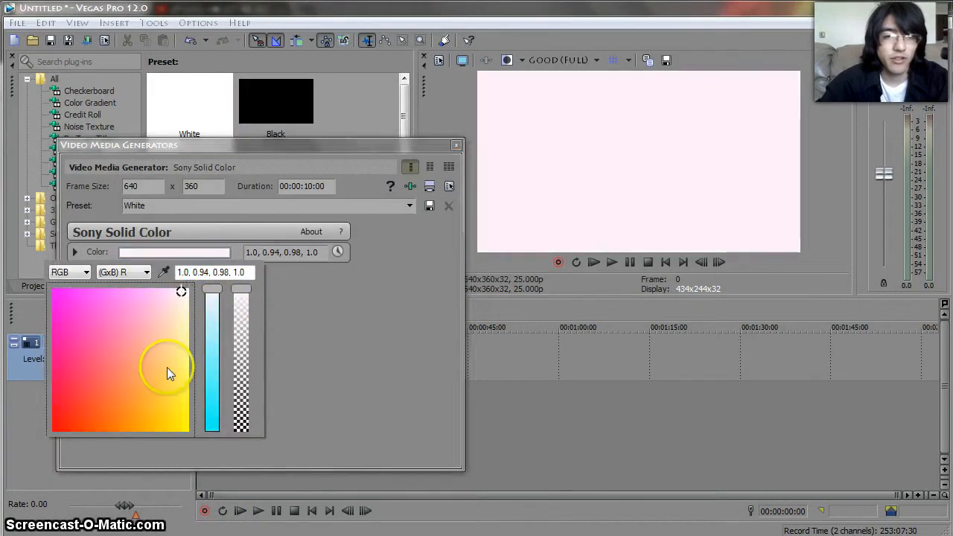
click(169, 365)
click(321, 349)
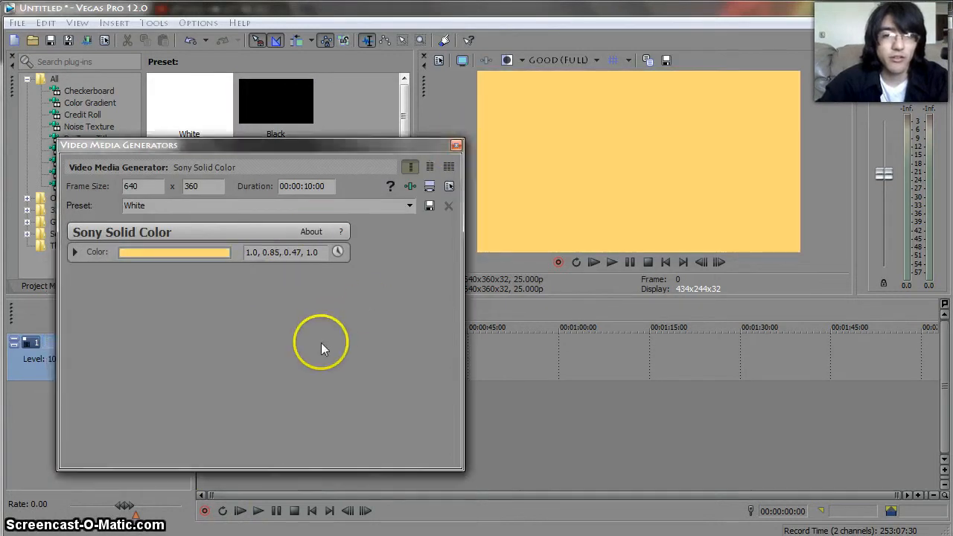
click(455, 144)
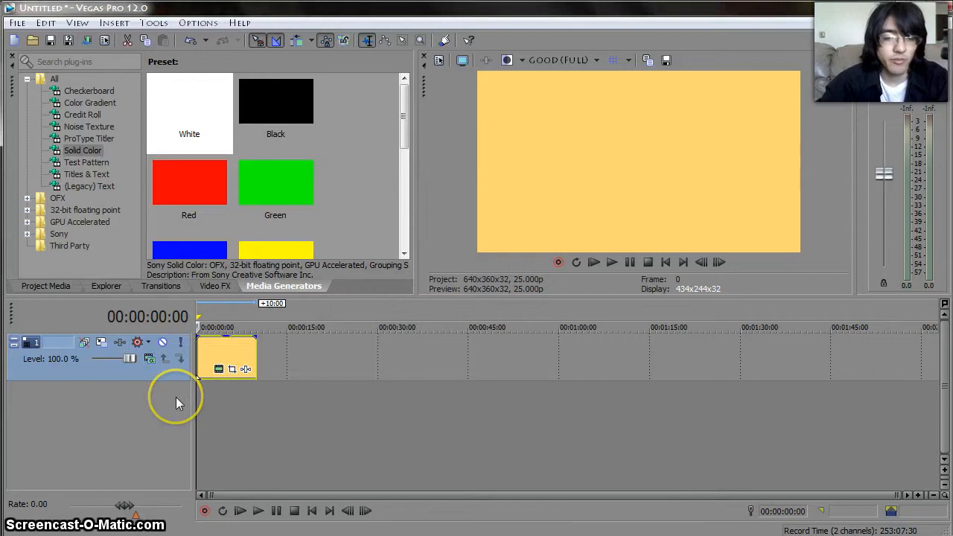
Step: Insert four empty video tracks above the orange-yellow clip's track and minimize all four
key(ctrl+shift+q)
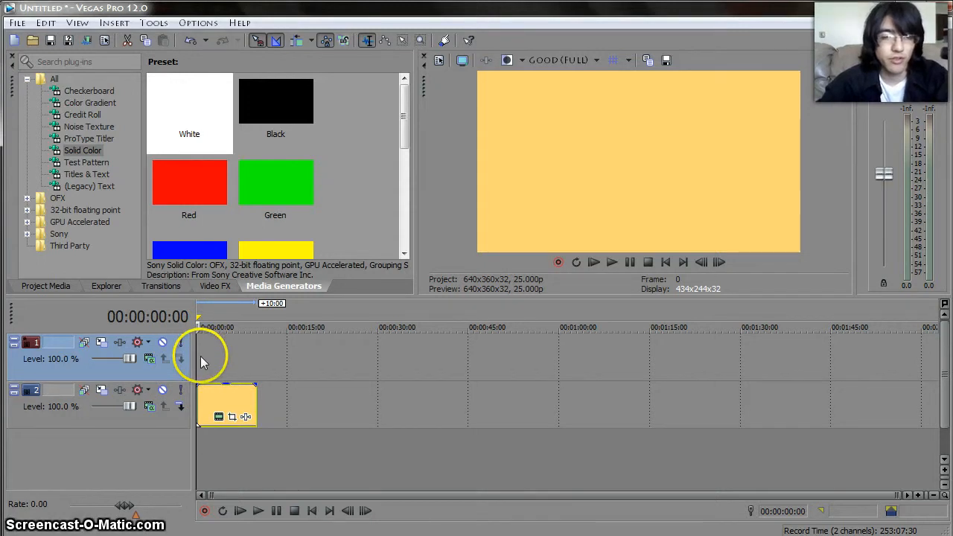
key(ctrl+shift+q)
key(ctrl+shift+q)
key(ctrl+shift+q)
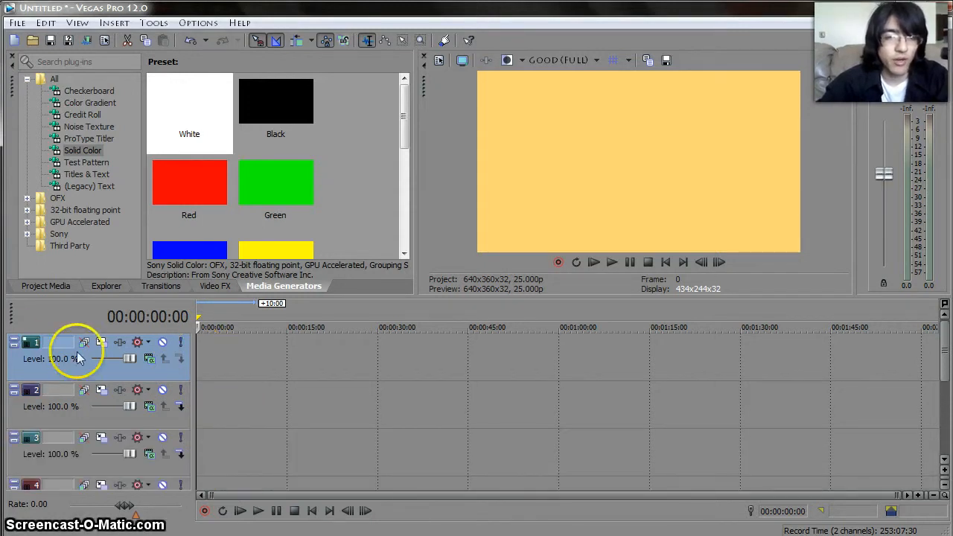
click(13, 343)
click(14, 360)
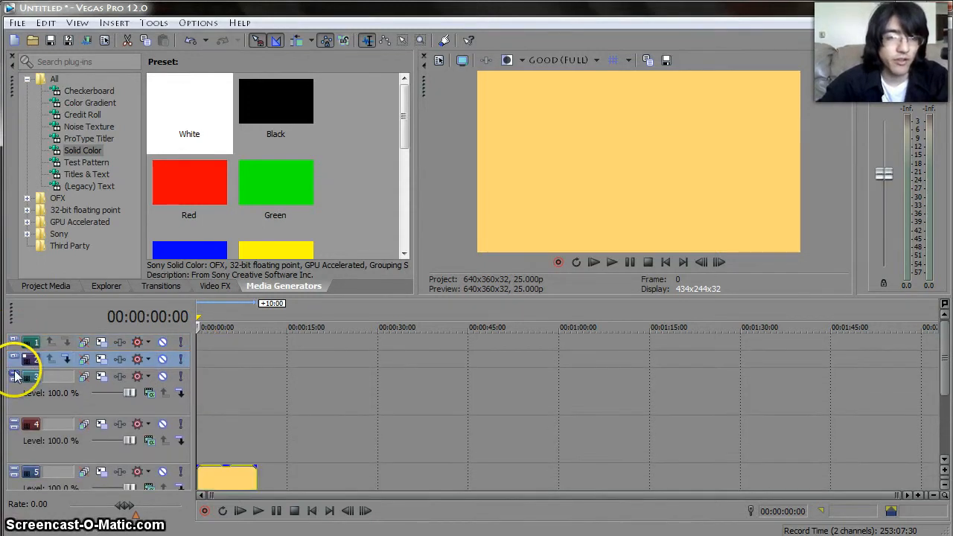
click(15, 376)
click(14, 394)
Step: Insert another video track on top and make the four minimized tracks, 2 to 5, its compositing children
key(ctrl+shift+q)
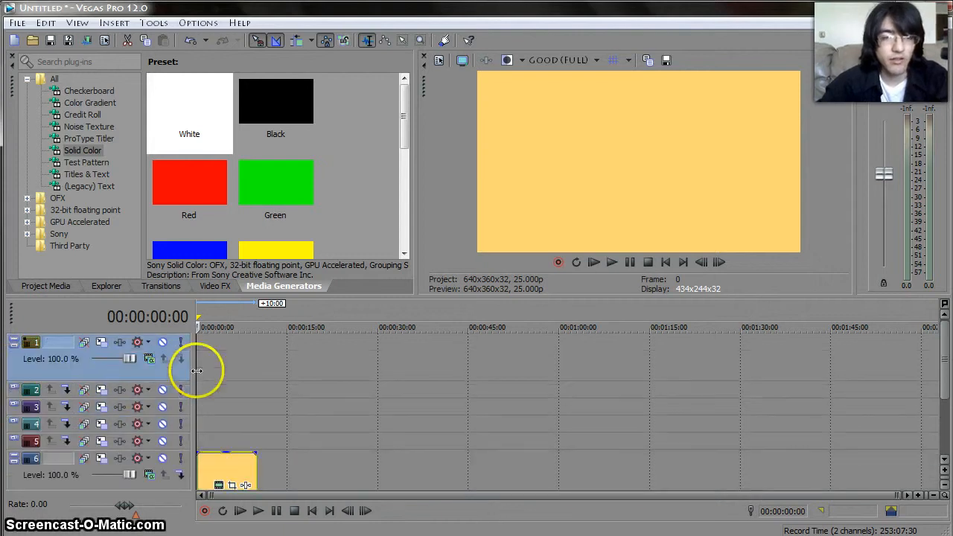
click(170, 397)
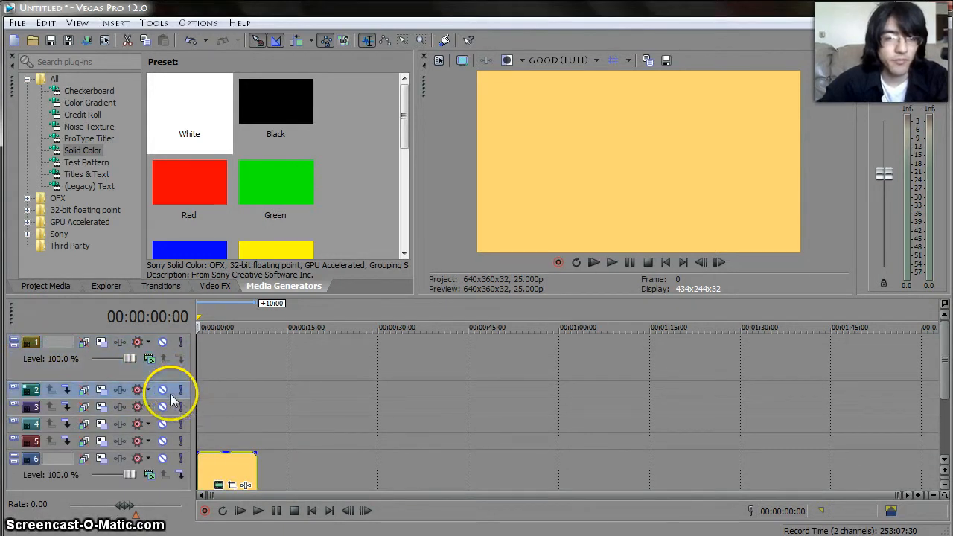
shift+click(172, 445)
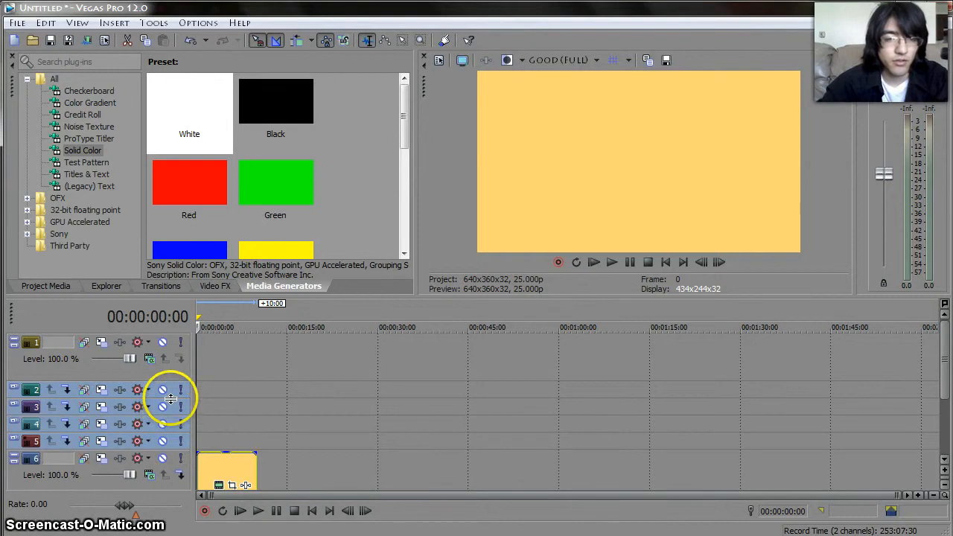
drag(168, 399, 171, 419)
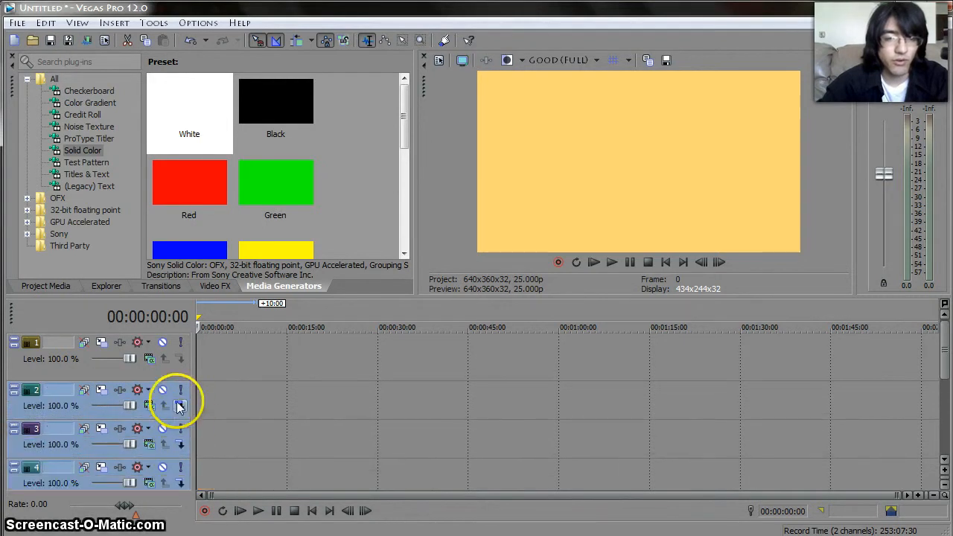
click(179, 406)
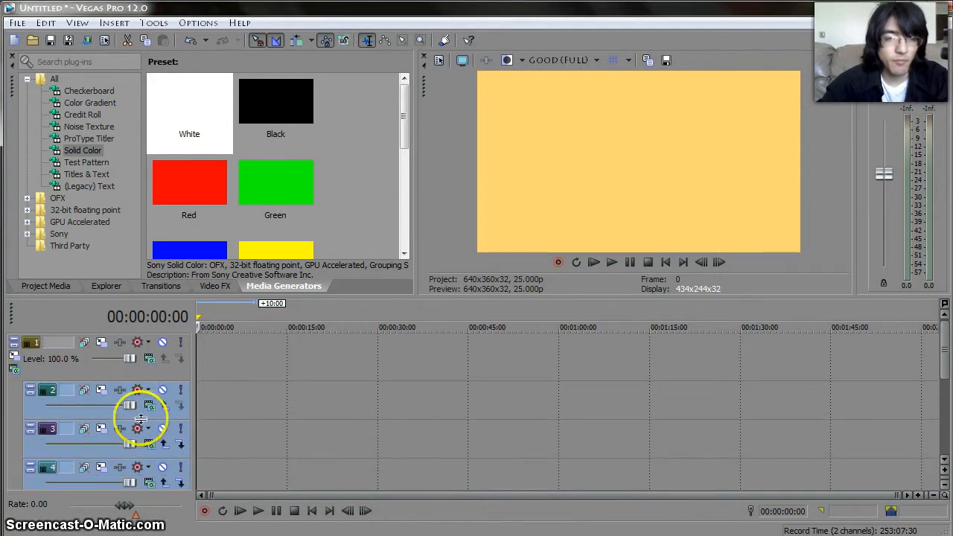
drag(138, 421, 167, 393)
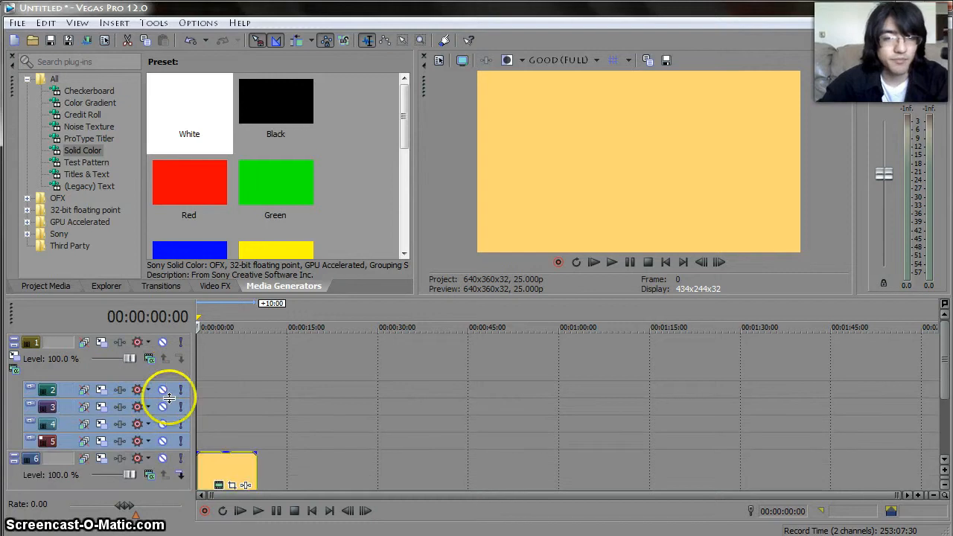
Step: Add a Green solid color clip to track 5 and a gray one to track 4, both at the timeline start
click(276, 179)
drag(201, 447, 199, 446)
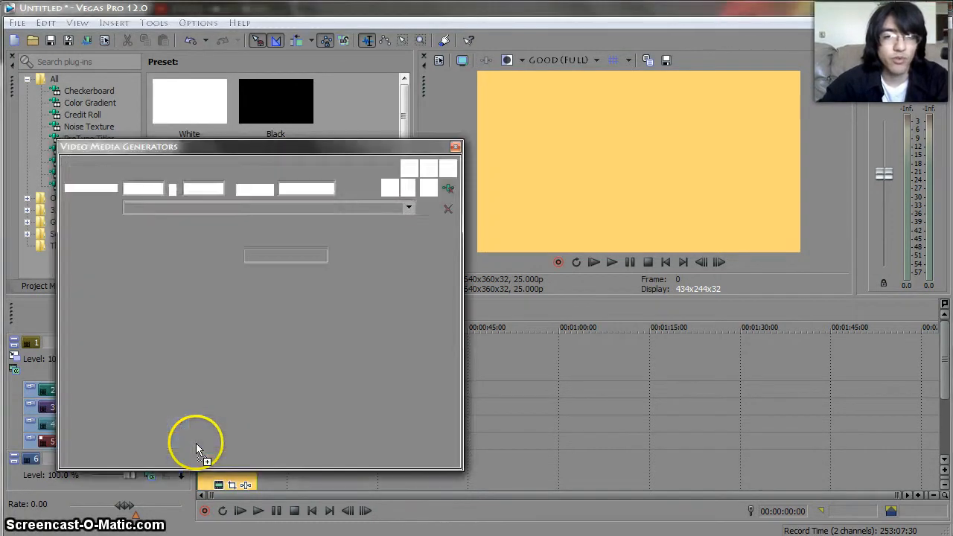
click(449, 146)
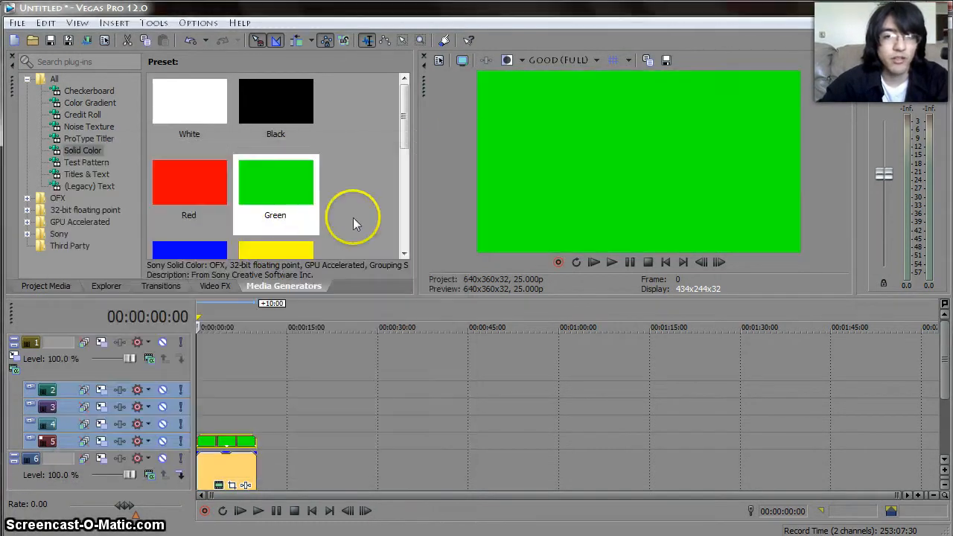
click(407, 207)
drag(224, 200, 201, 429)
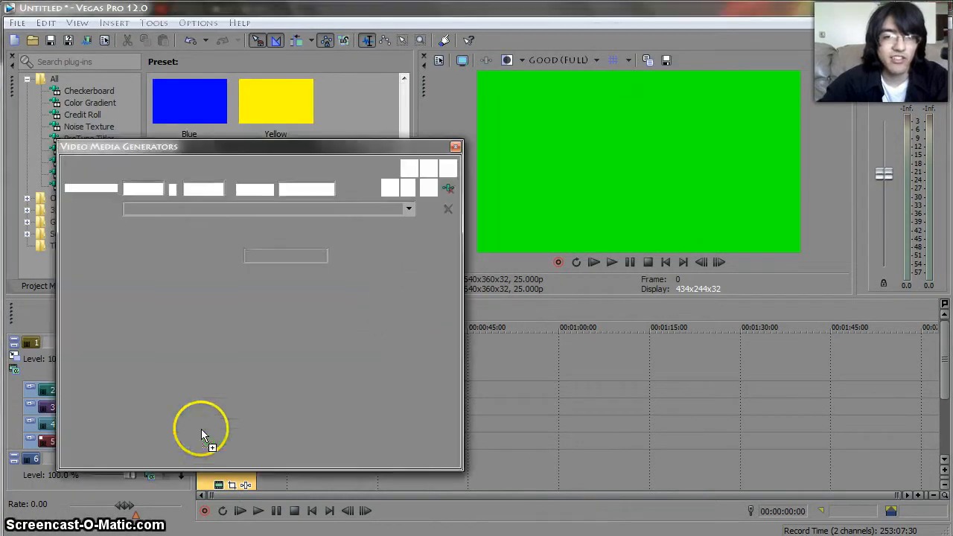
click(452, 146)
Step: Add a Black solid color clip to track 2 and a White one to track 3, both at the timeline start
click(405, 127)
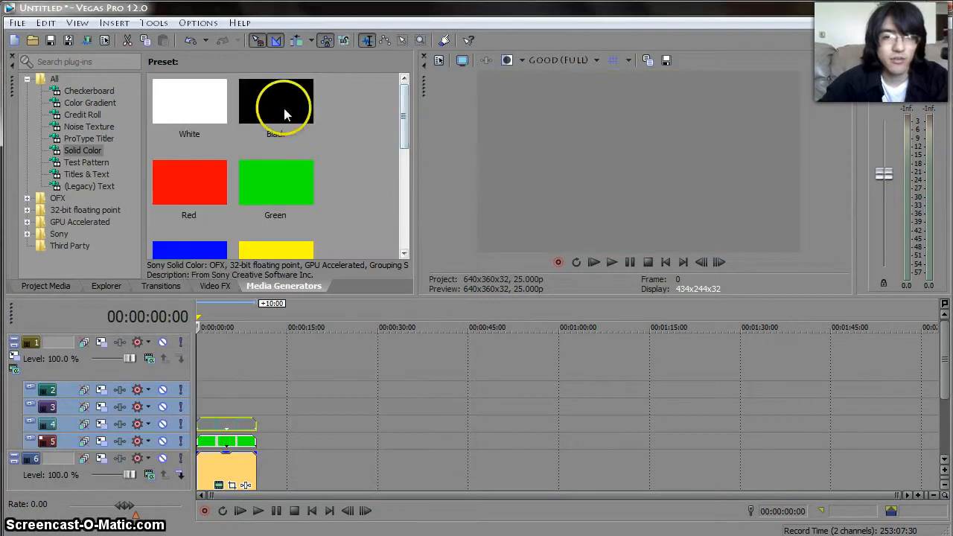
drag(284, 111, 193, 395)
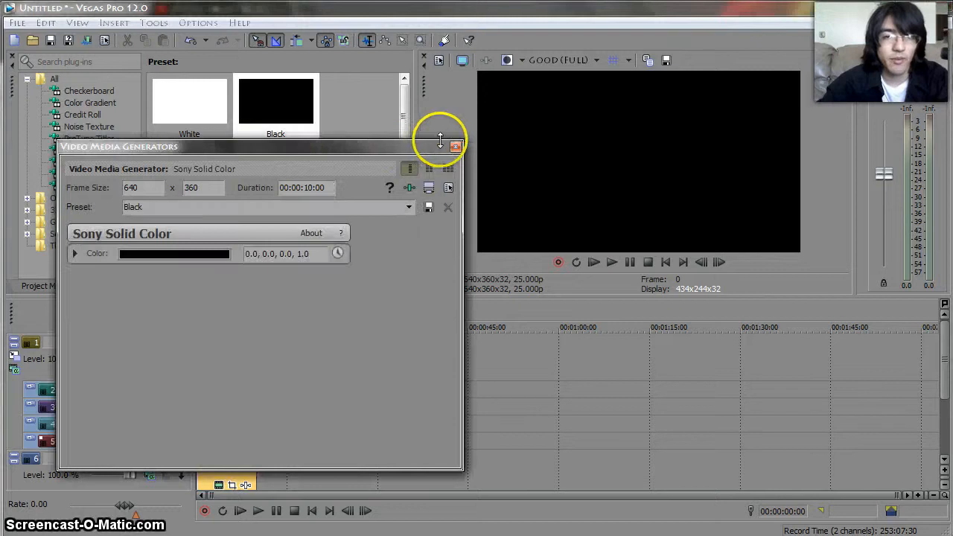
click(455, 146)
drag(189, 101, 194, 417)
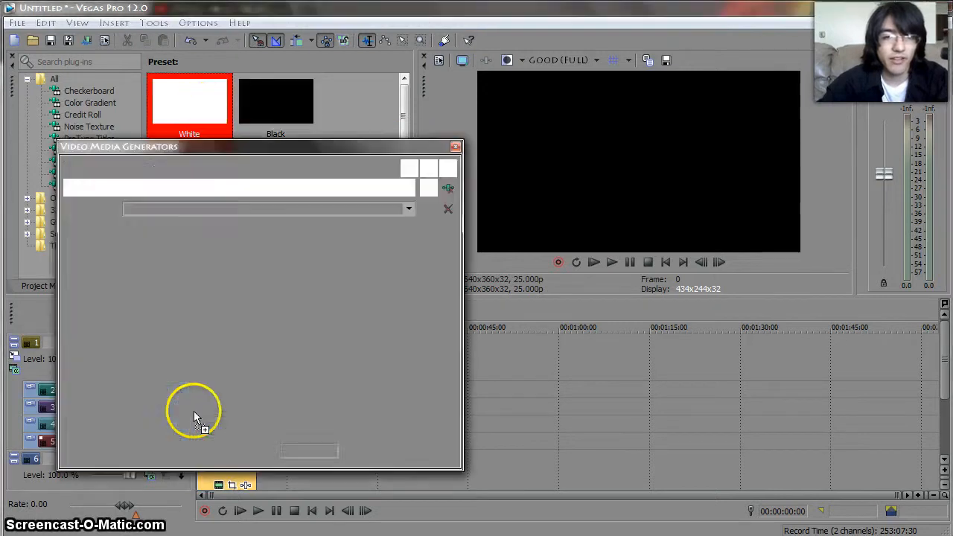
click(455, 146)
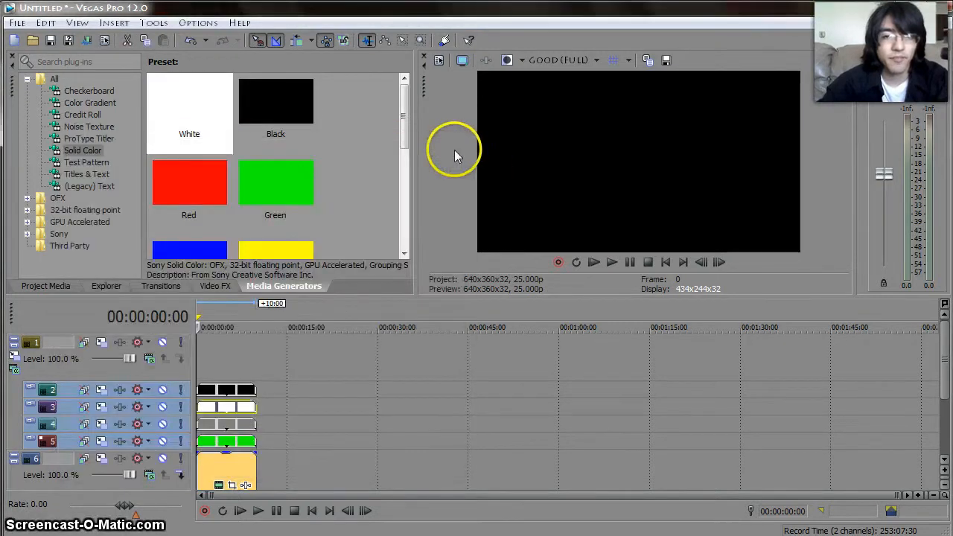
Step: Apply the Cookie Cutter effect with the Circle, Center preset to the four selected clips on tracks 2 to 5
click(238, 392)
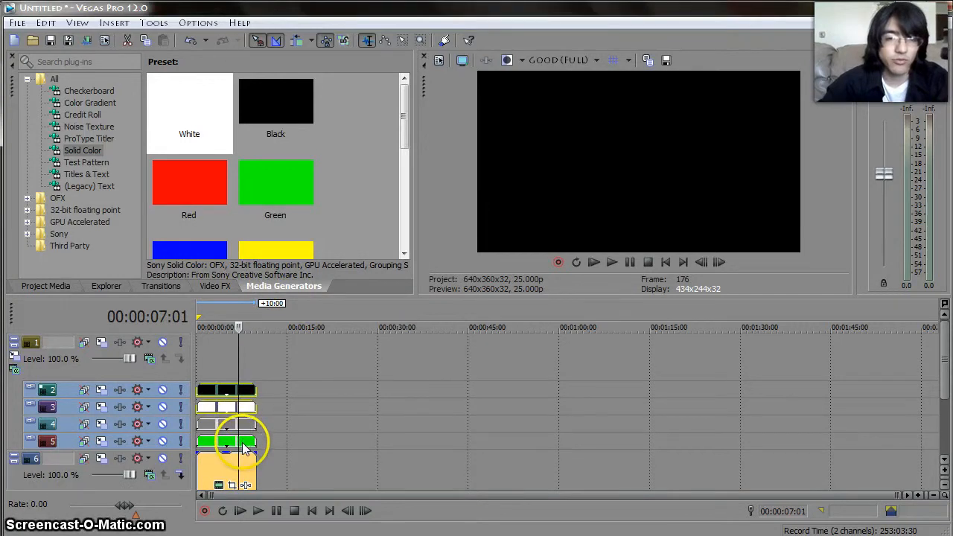
click(209, 289)
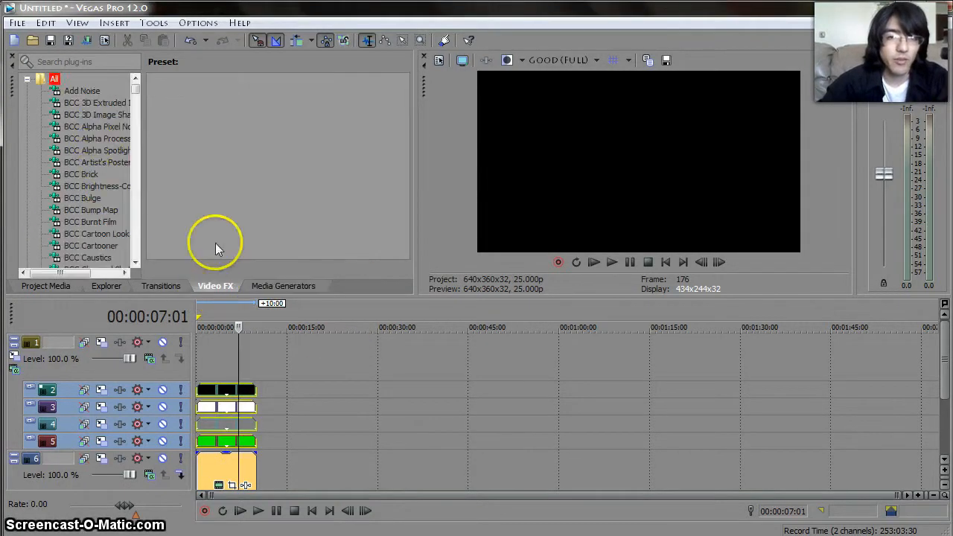
click(26, 79)
click(27, 126)
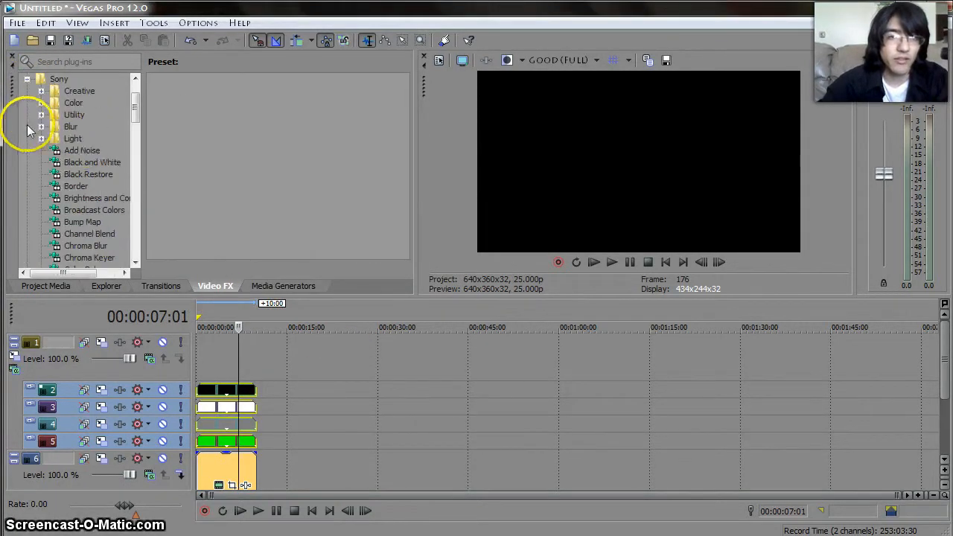
scroll(81, 132, down, 5)
click(88, 198)
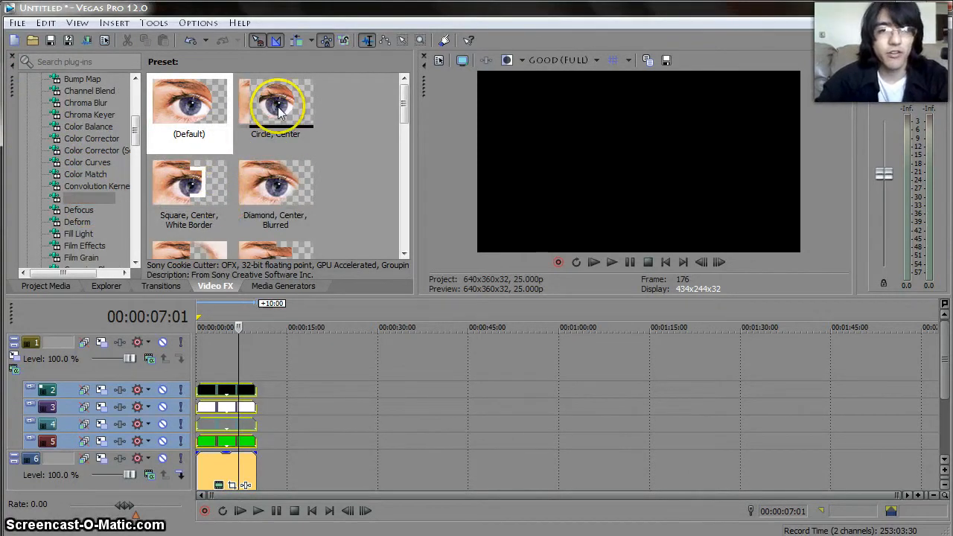
drag(272, 104, 226, 390)
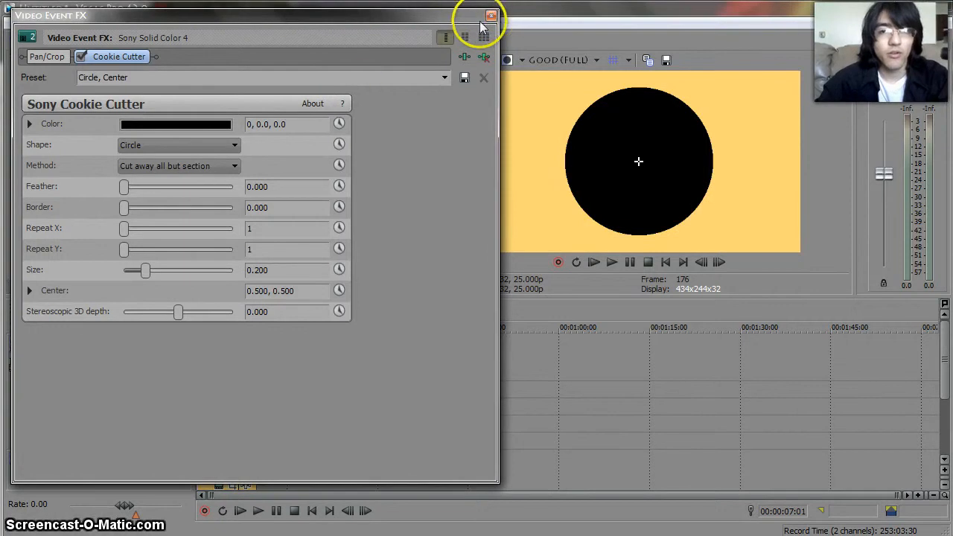
click(493, 15)
Step: Set the Cookie Cutter size of the black clip on track 2 to 0.050
click(231, 388)
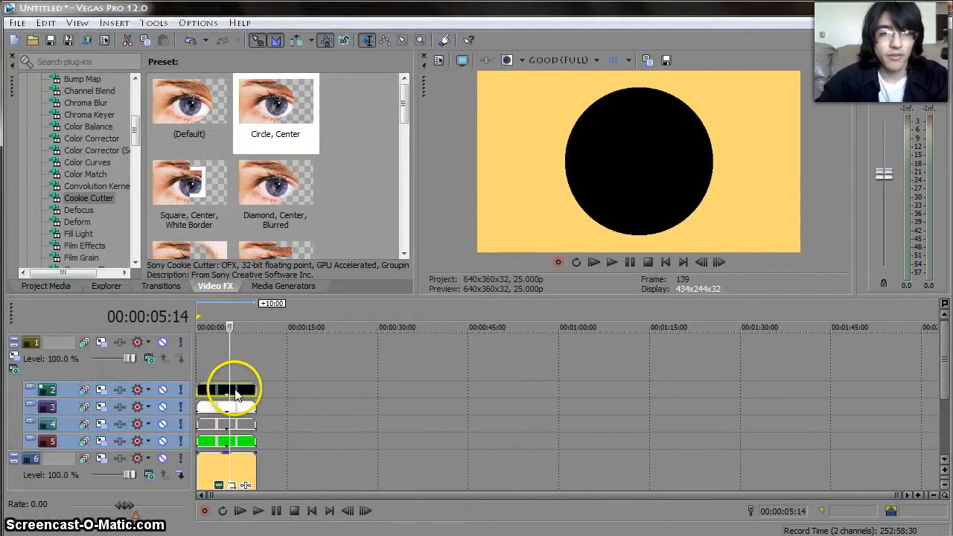
right_click(237, 388)
click(309, 234)
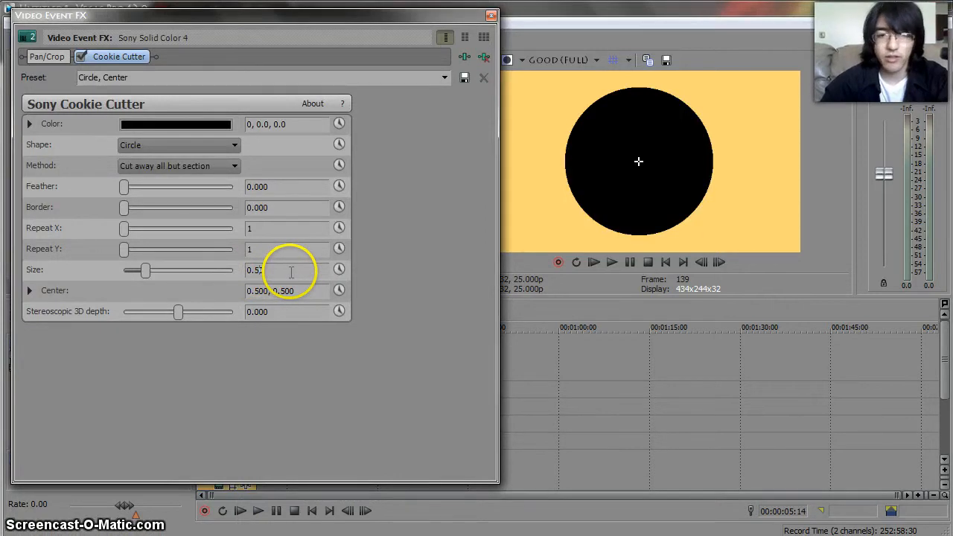
key(Return)
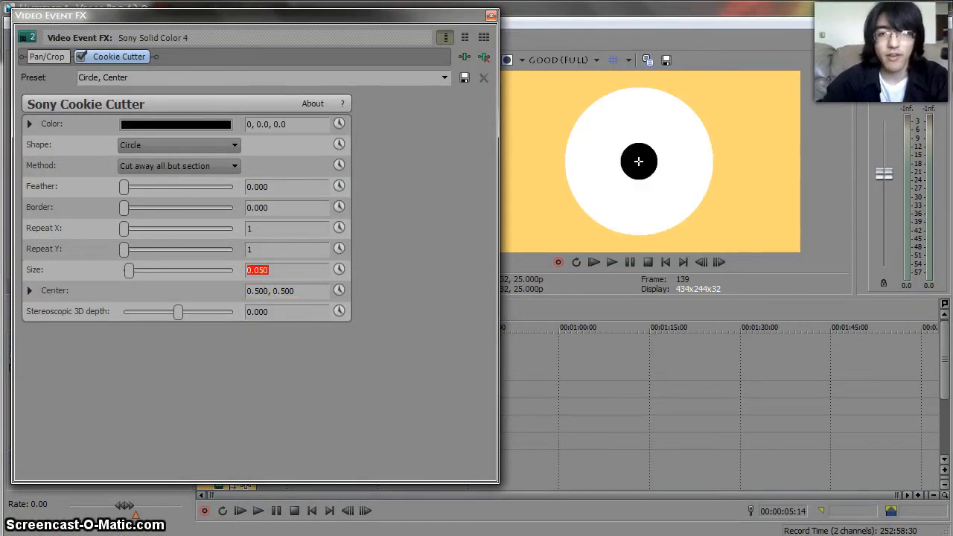
click(492, 16)
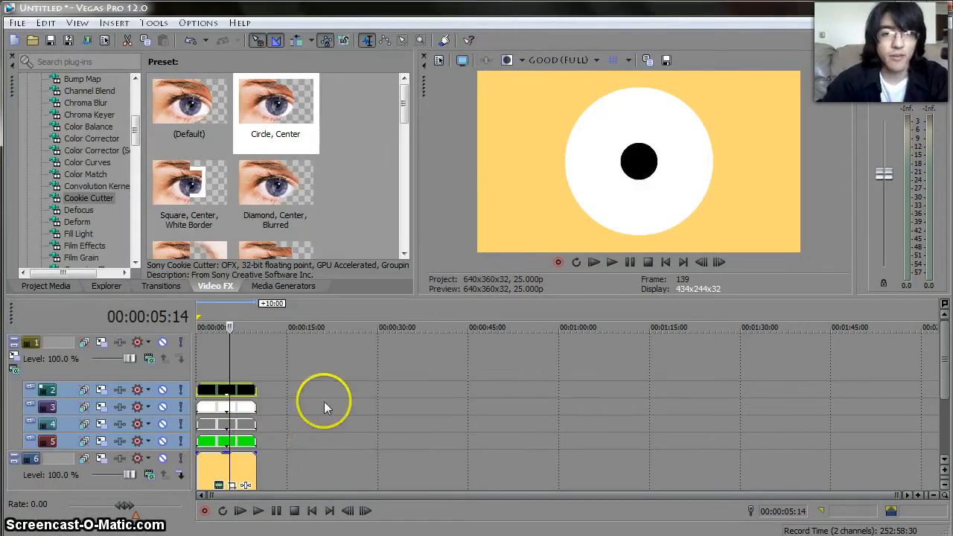
Step: Set the Cookie Cutter size of the white clip on track 3 to 0.100
right_click(243, 403)
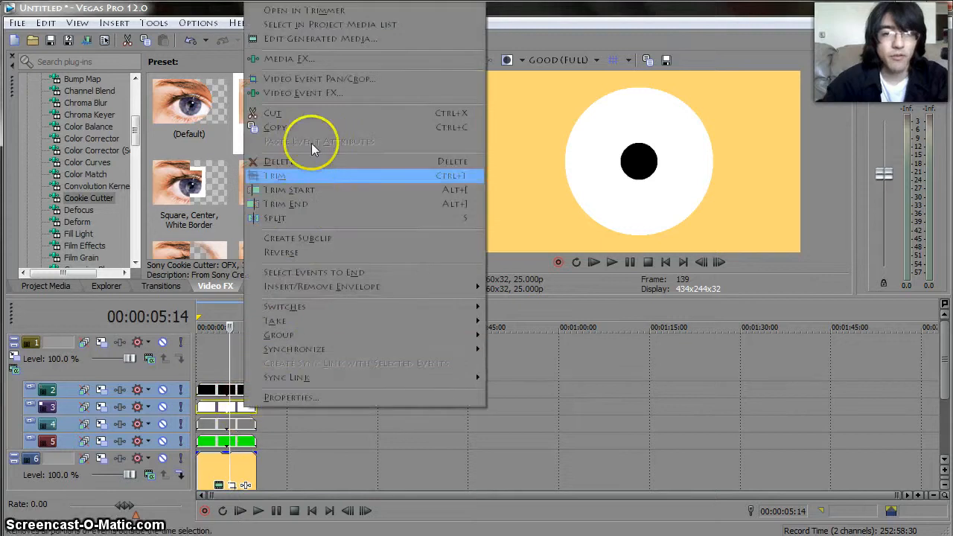
click(312, 90)
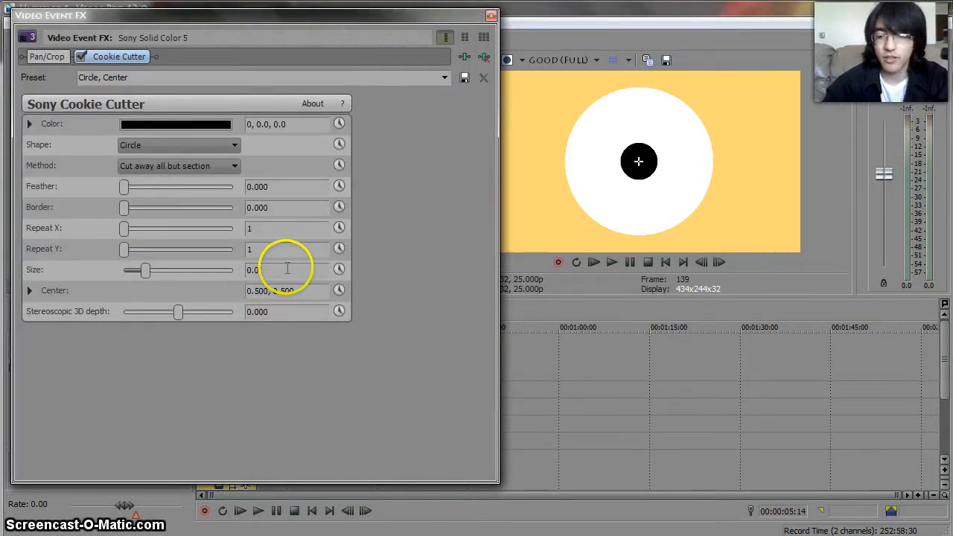
key(Return)
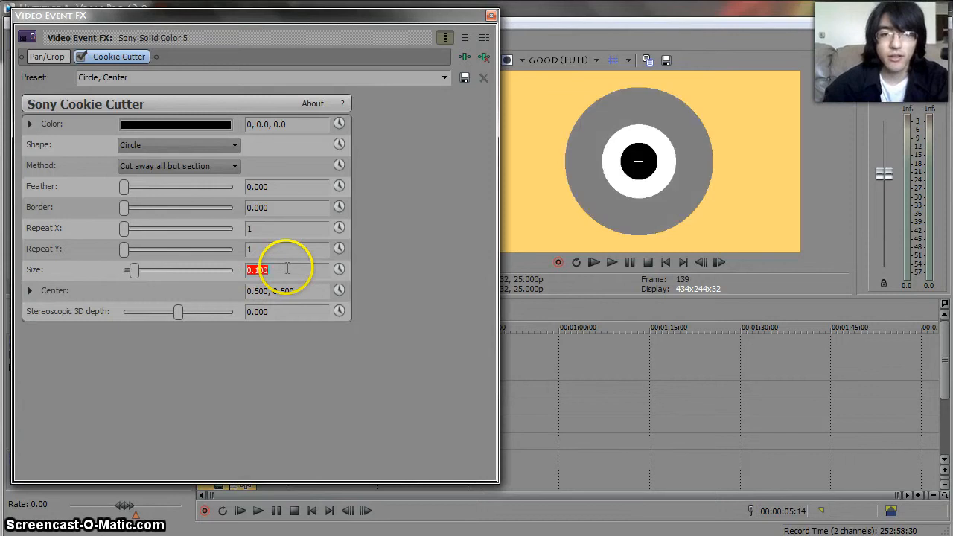
click(491, 16)
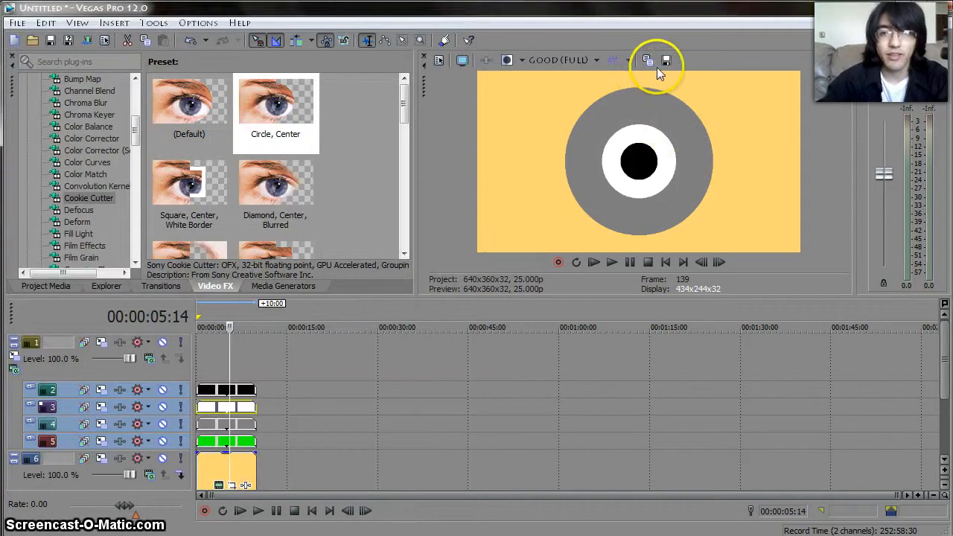
Step: Set the Cookie Cutter size of the gray clip on track 4 to 0.150
click(234, 424)
right_click(236, 423)
click(334, 111)
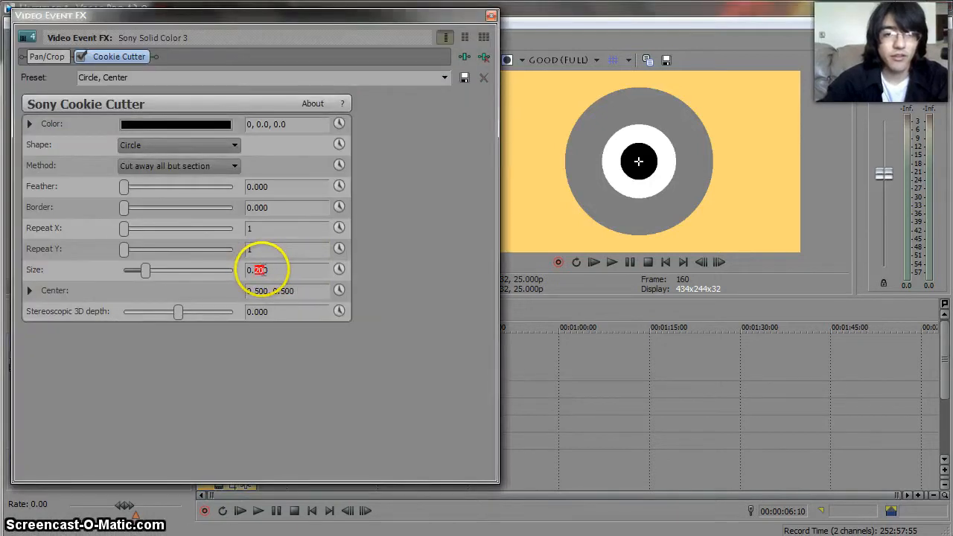
key(Return)
click(491, 16)
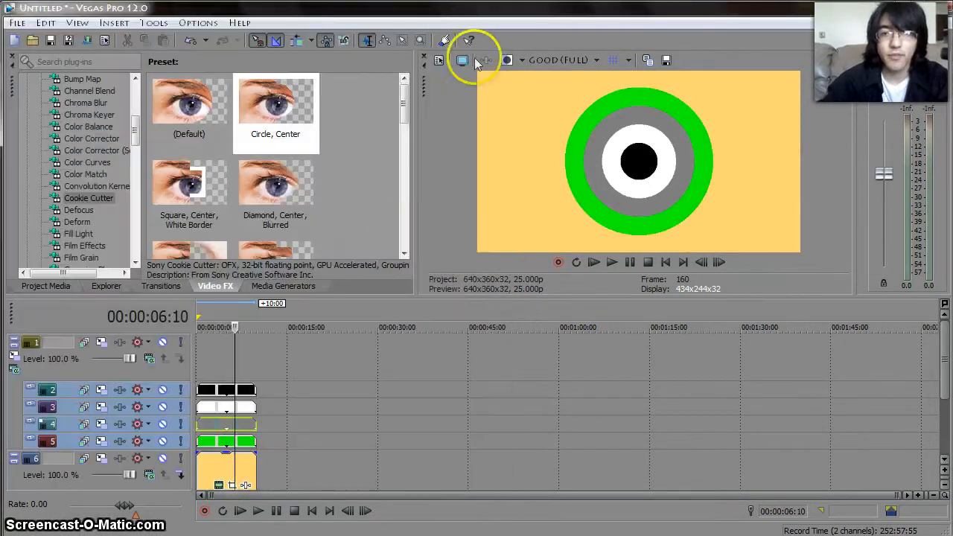
Step: Animate the black clip's Cookie Cutter size, adding a keyframe at 00:00:03:00 with a size of 0.075
click(244, 388)
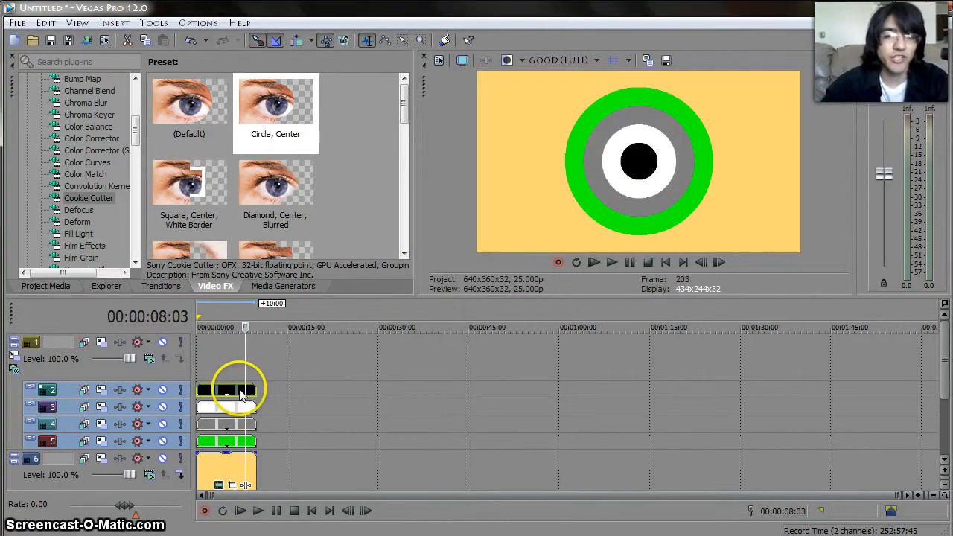
right_click(242, 393)
click(321, 225)
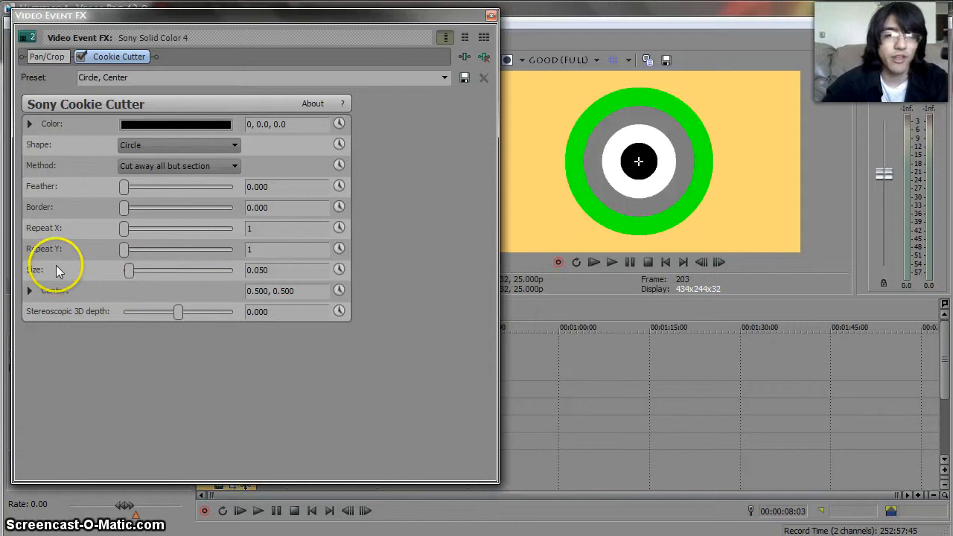
click(339, 269)
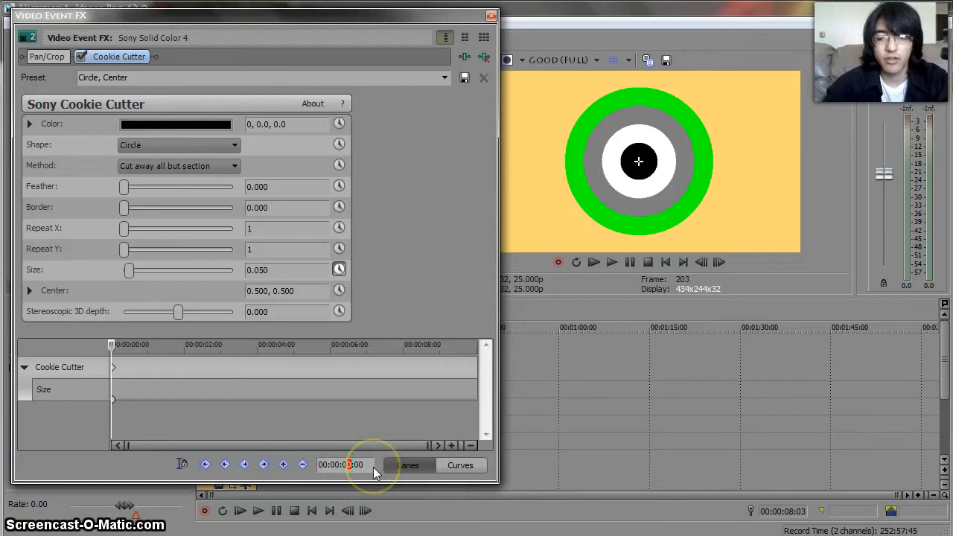
text(3)
key(Return)
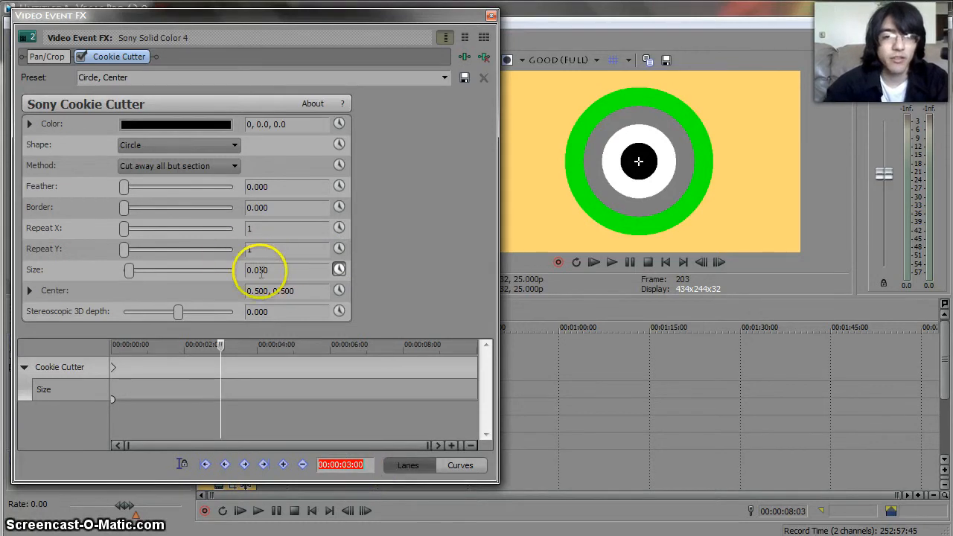
drag(258, 270, 266, 270)
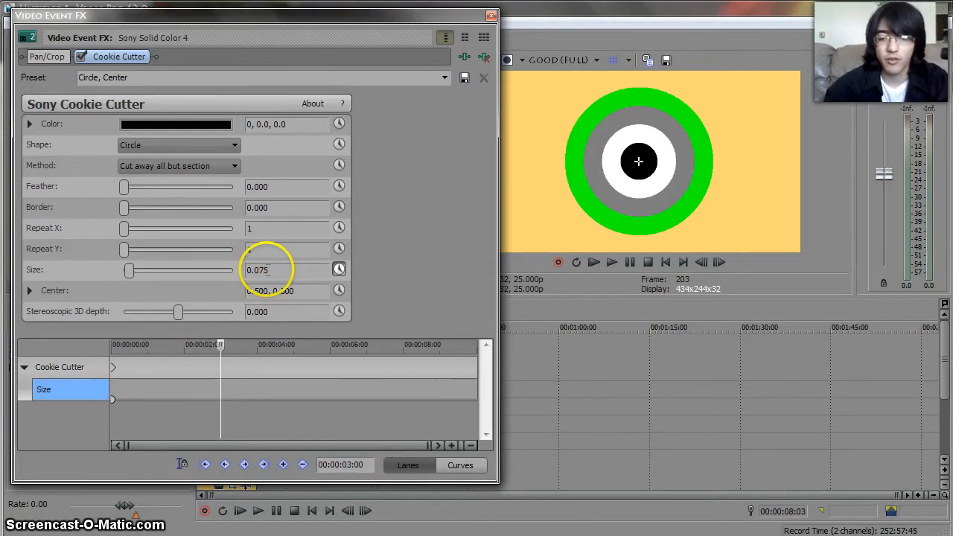
key(Return)
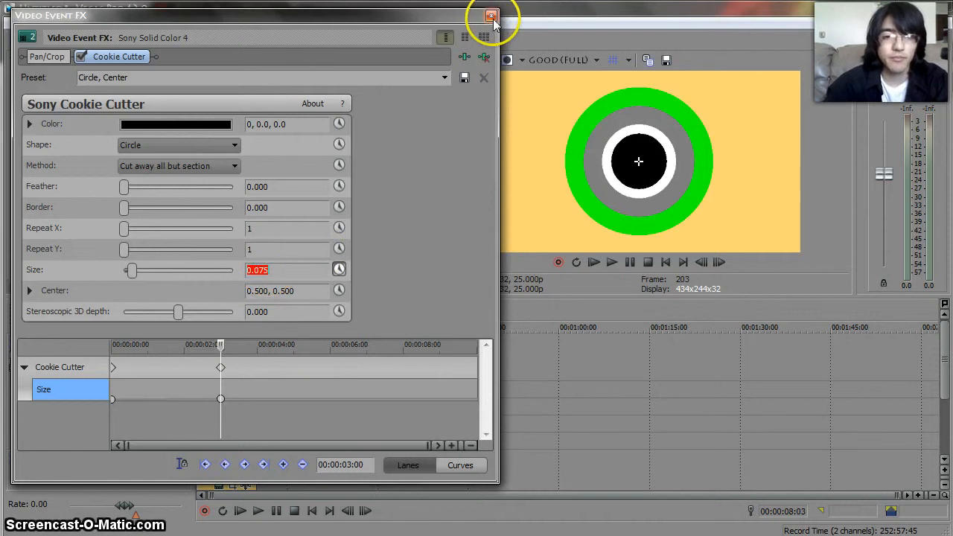
Step: Set the first size keyframe of the black clip to Fast Fade and close its effect settings
click(113, 399)
right_click(113, 399)
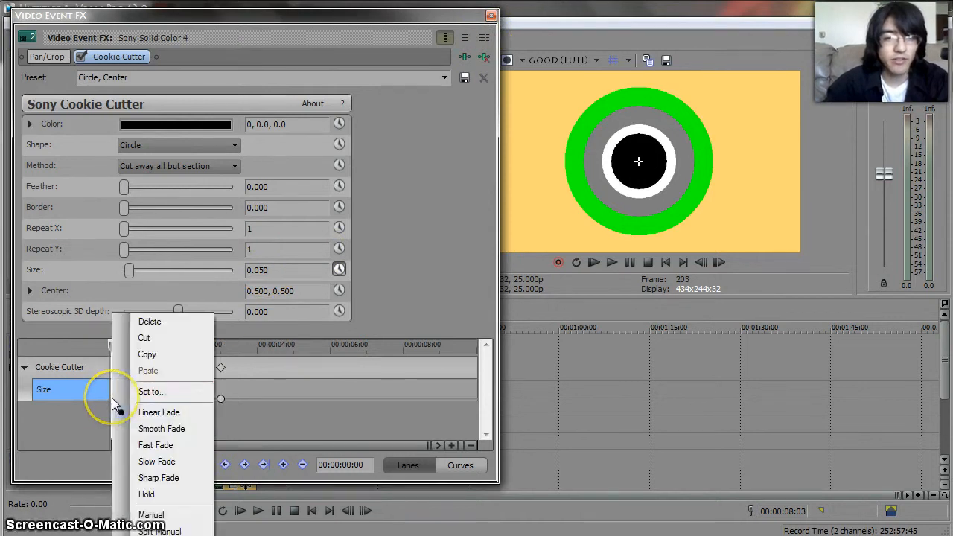
click(168, 446)
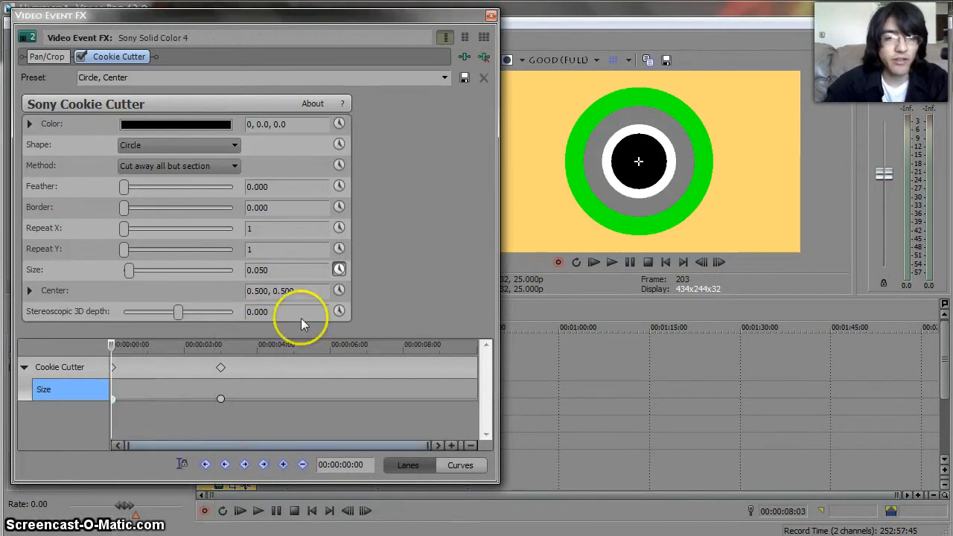
click(491, 16)
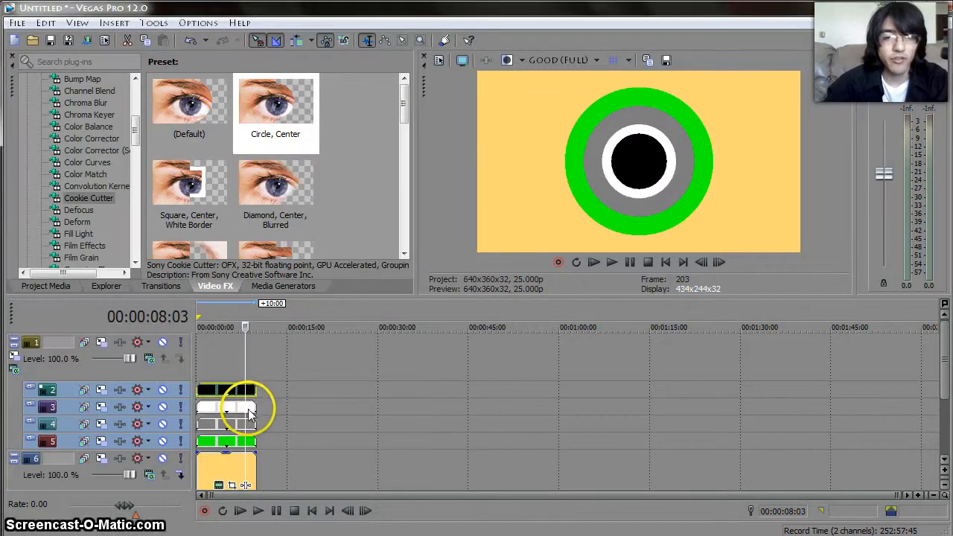
Step: Animate the white clip's Cookie Cutter size, adding a keyframe at 00:00:03:00 with a size of 0.125
click(250, 415)
right_click(245, 403)
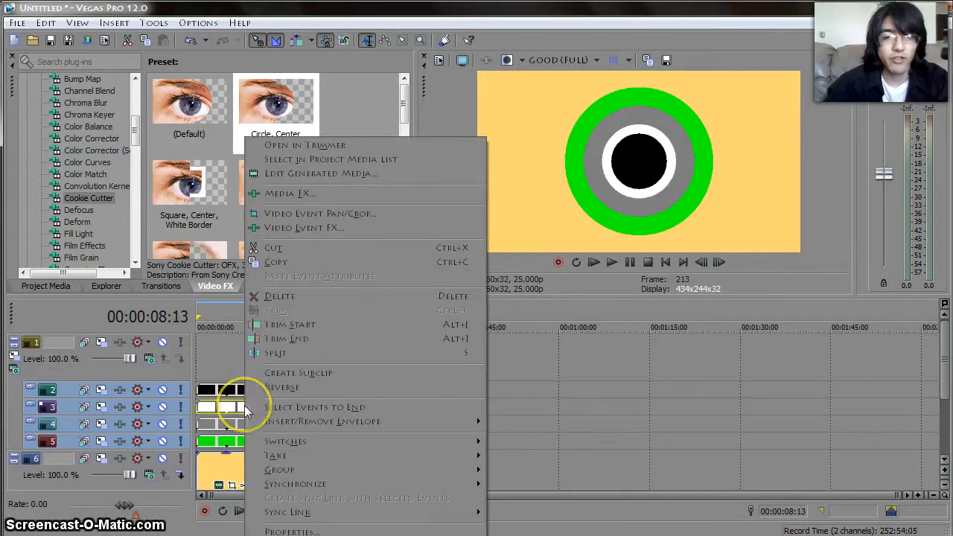
click(299, 228)
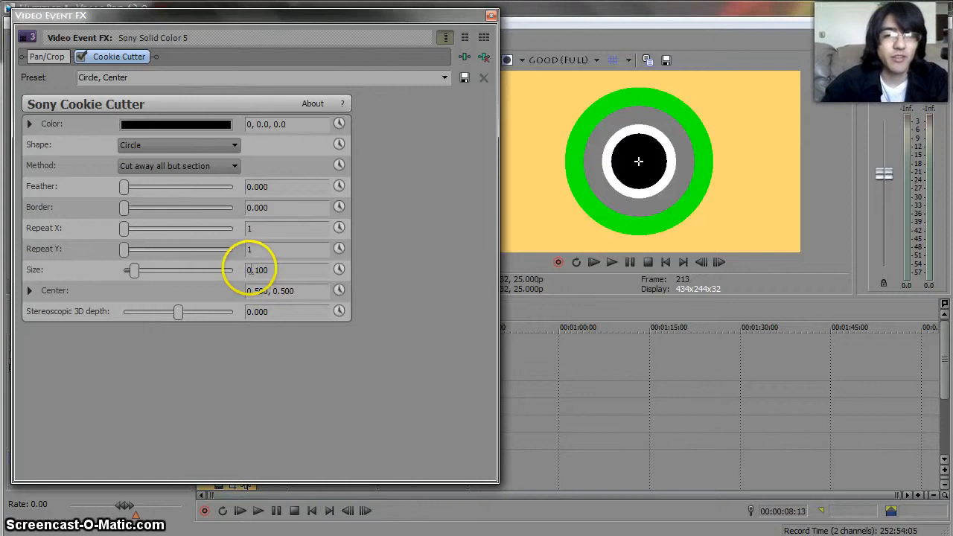
click(339, 270)
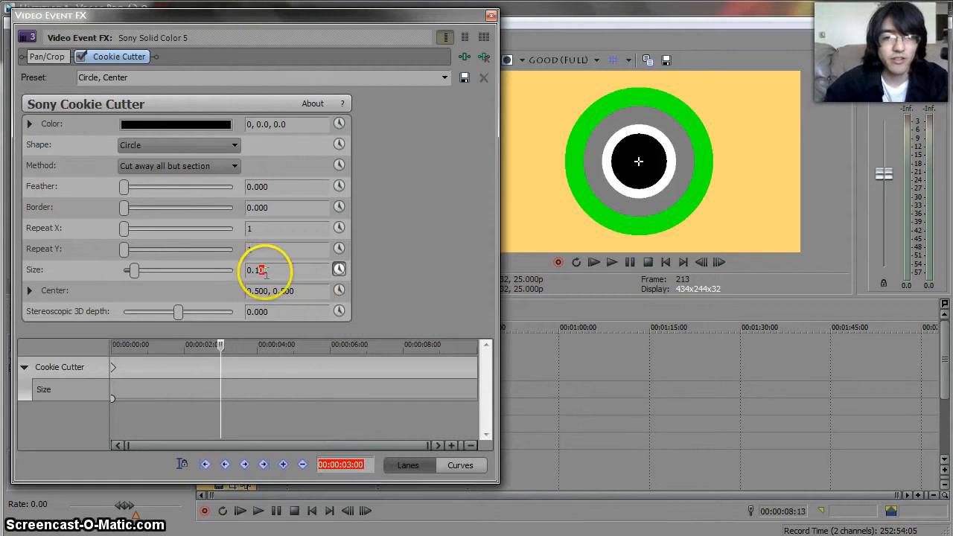
drag(266, 273, 265, 267)
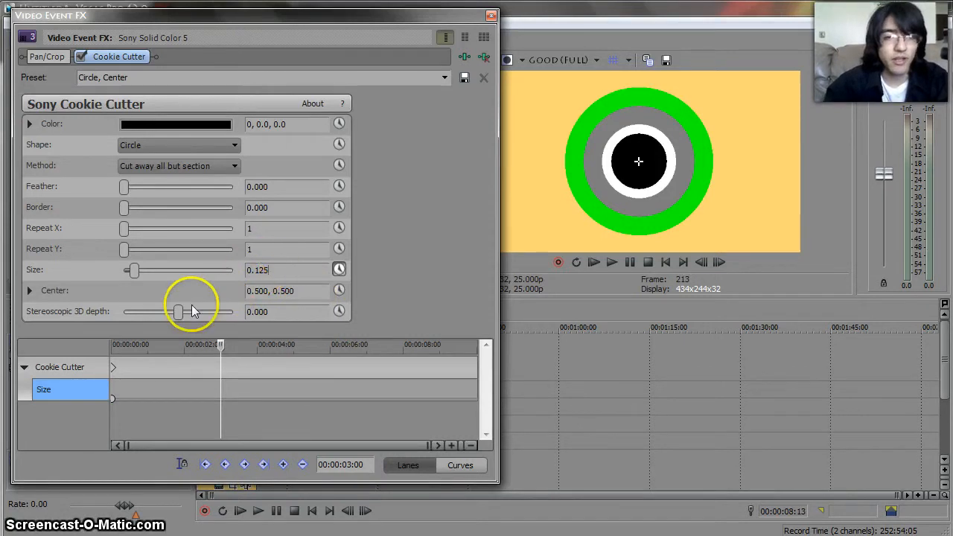
key(Return)
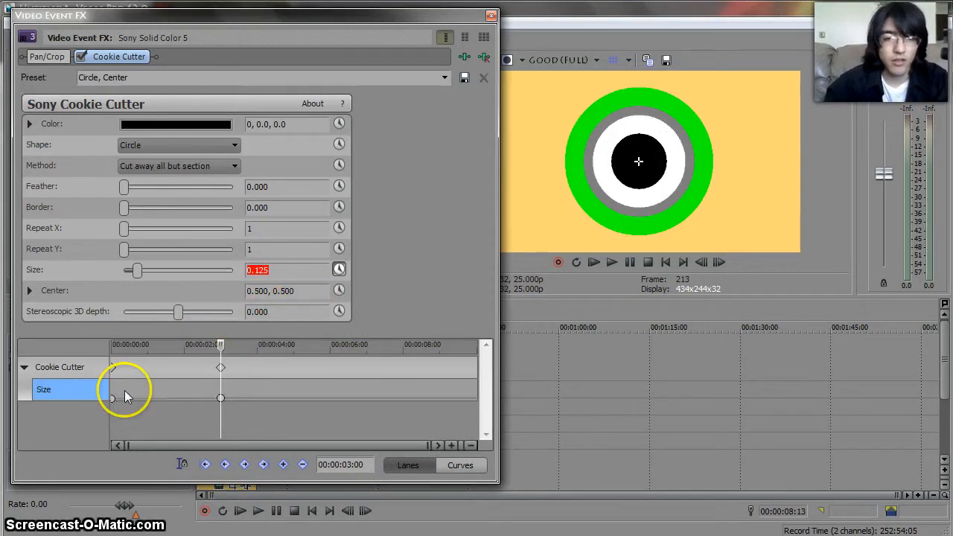
Step: Set the first size keyframe of the white clip to Smooth Fade and close its effect settings
click(113, 397)
right_click(113, 397)
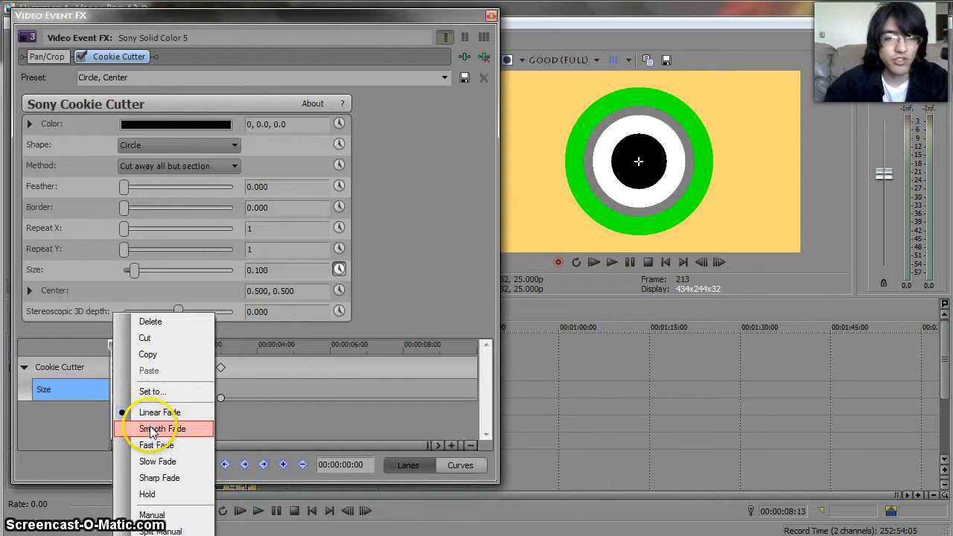
click(157, 429)
click(494, 16)
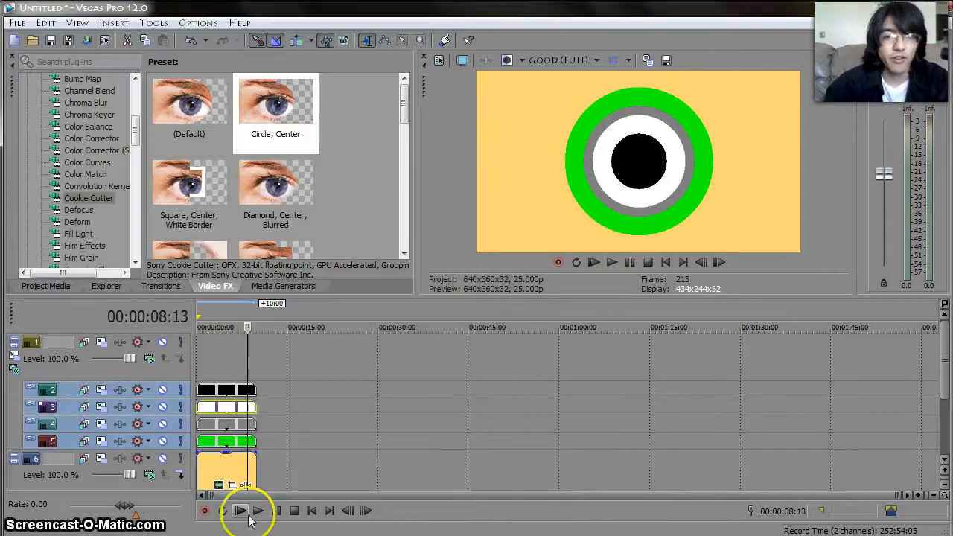
Step: Animate the gray clip's Cookie Cutter size, adding a keyframe at 00:00:03:00 with a size of 0.175
click(249, 421)
right_click(243, 428)
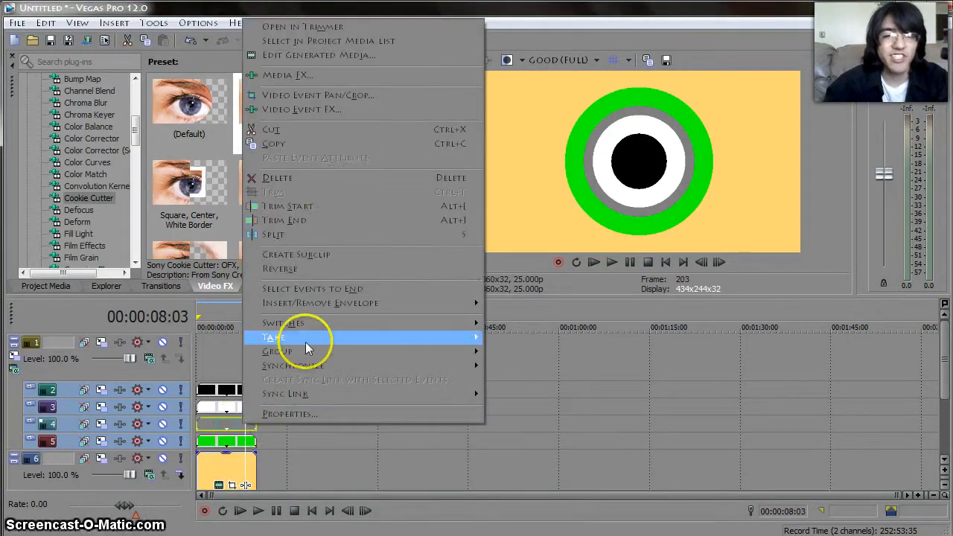
click(326, 109)
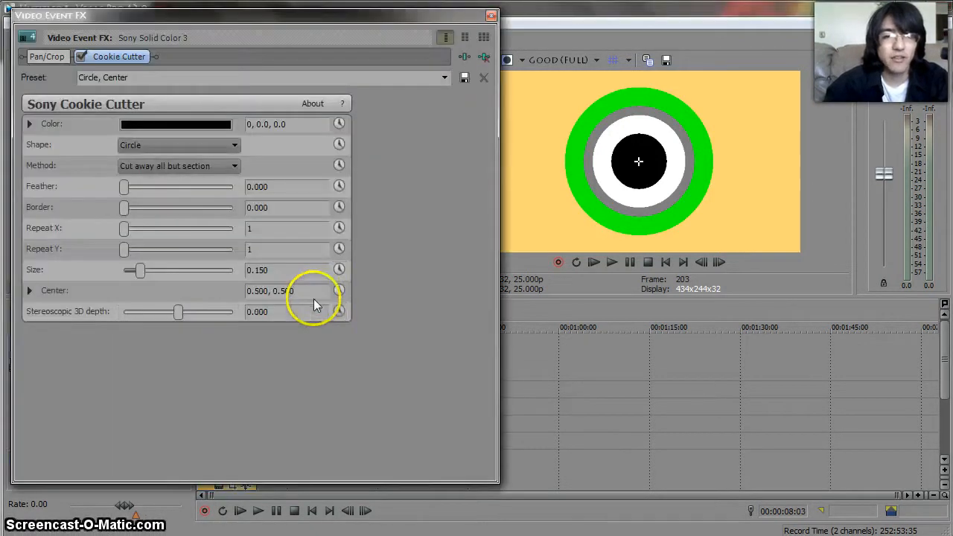
click(339, 268)
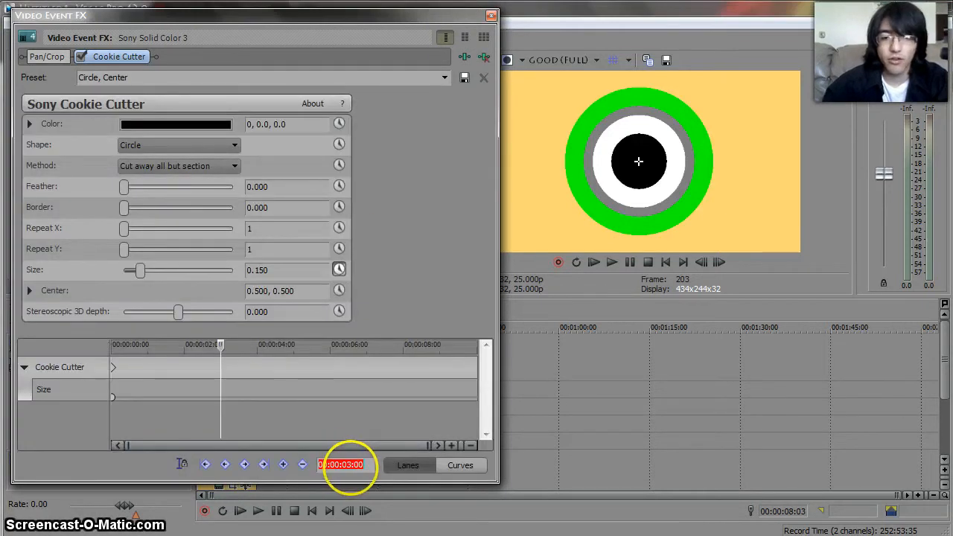
drag(260, 269, 269, 269)
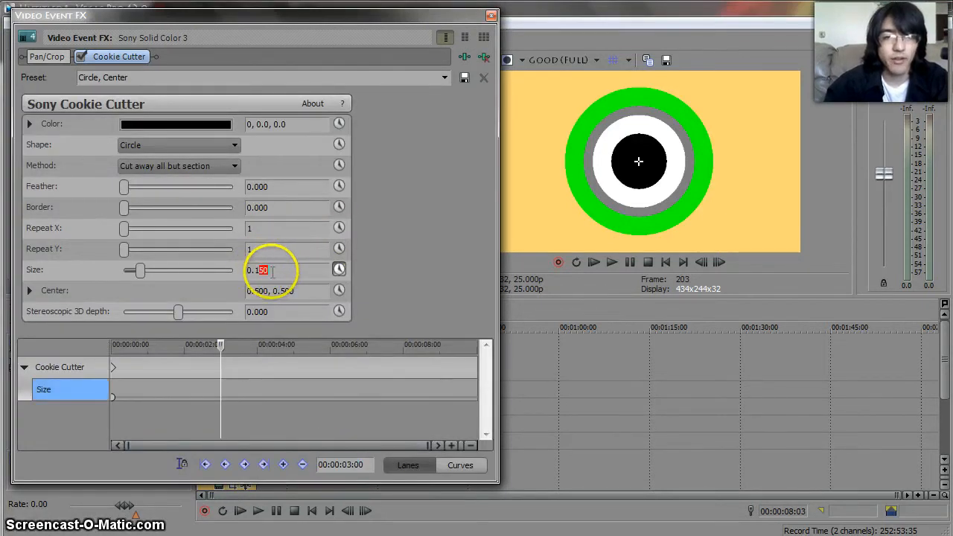
key(Return)
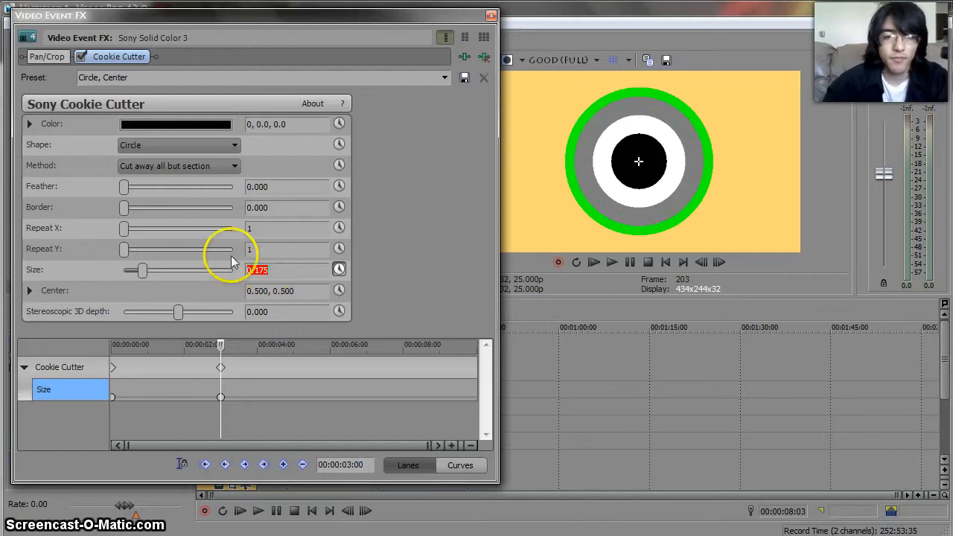
Step: Change the fade type of the gray clip's first size keyframe and close its effect settings
click(112, 397)
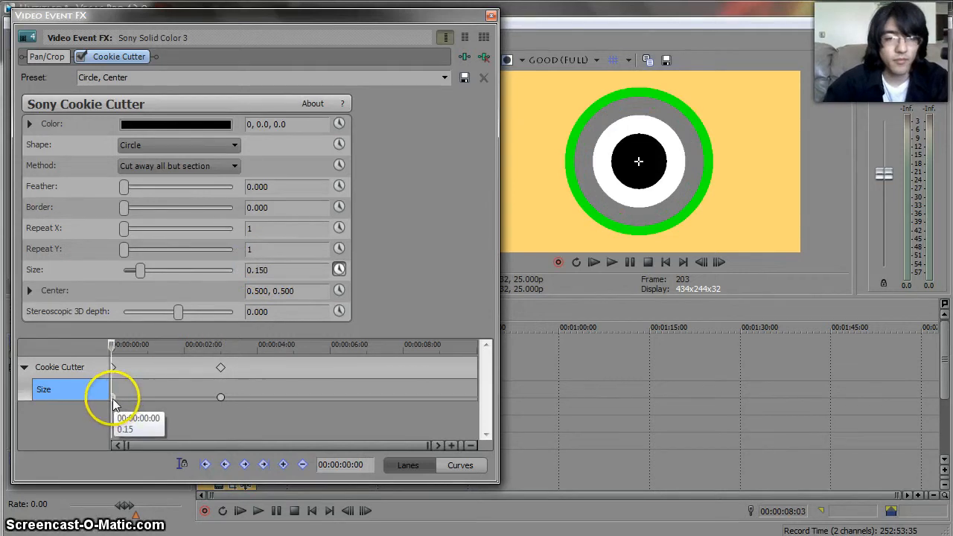
right_click(113, 397)
click(154, 445)
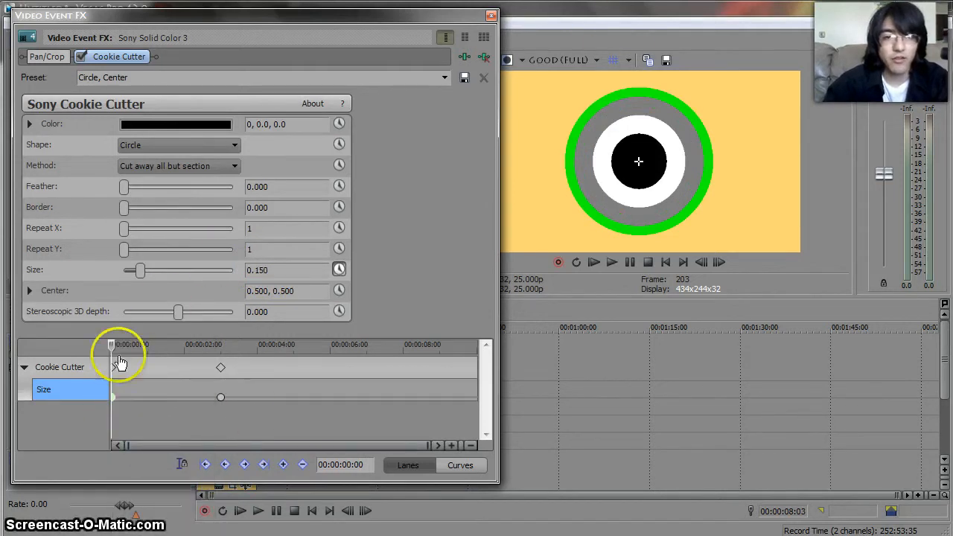
right_click(112, 397)
click(143, 461)
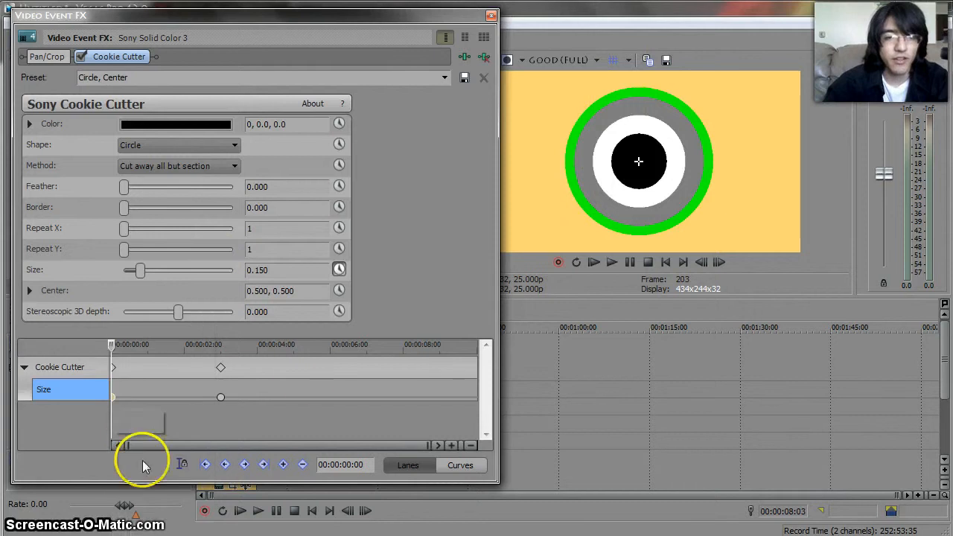
click(490, 17)
Step: Animate the green clip's Cookie Cutter size, adding a keyframe at 00:00:03:00 with a size of 0.225
click(237, 441)
right_click(248, 441)
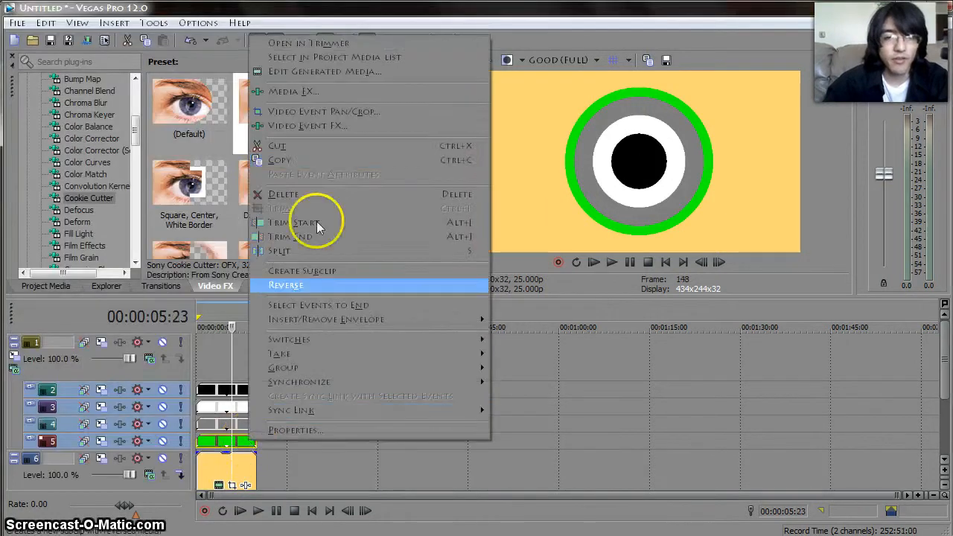
click(324, 125)
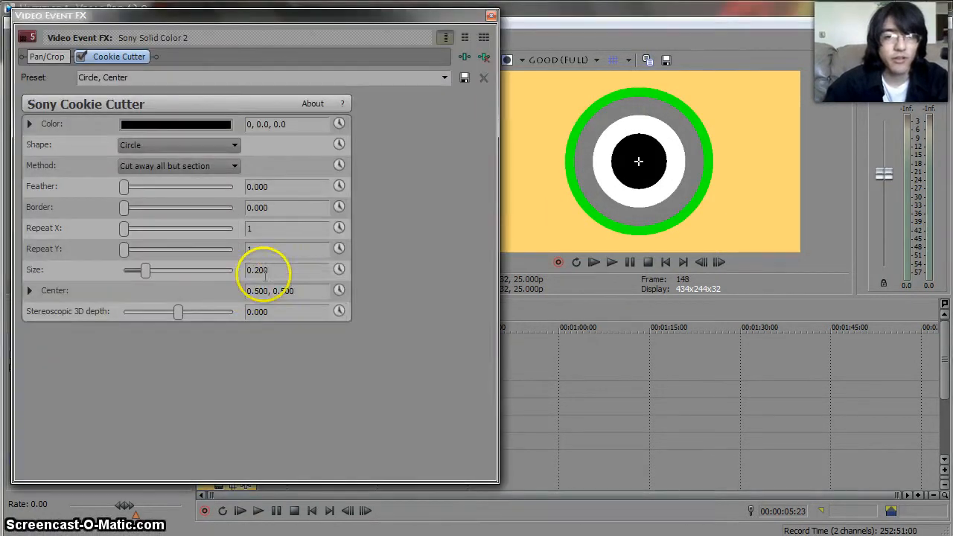
click(339, 270)
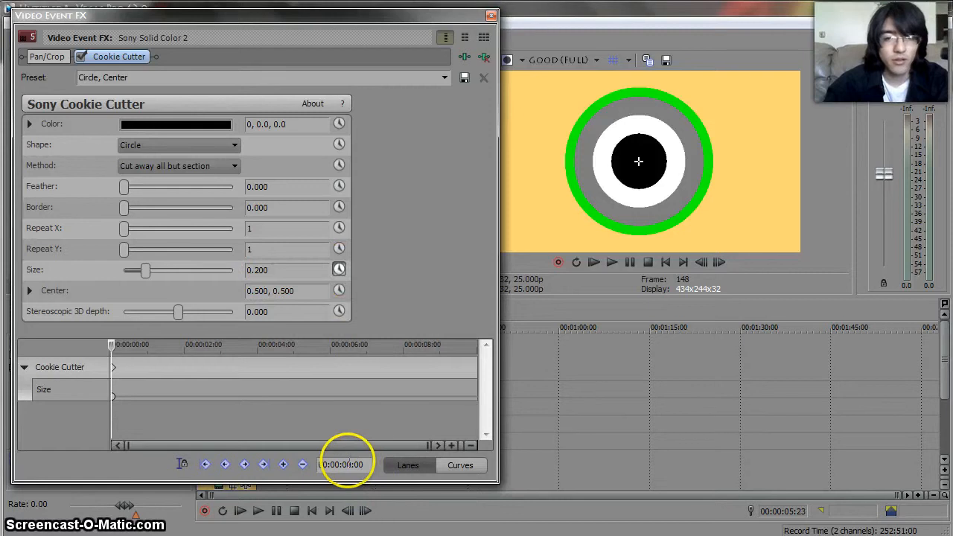
key(Return)
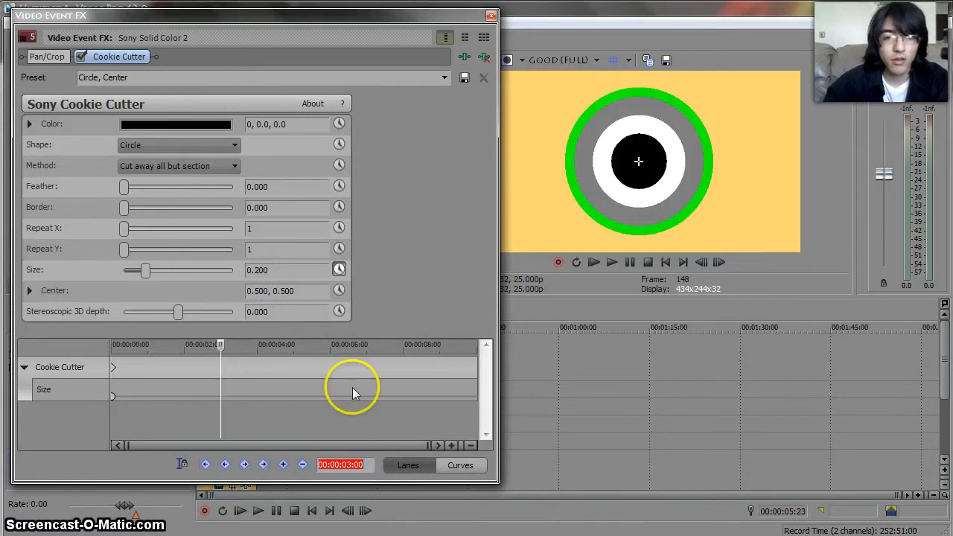
click(261, 269)
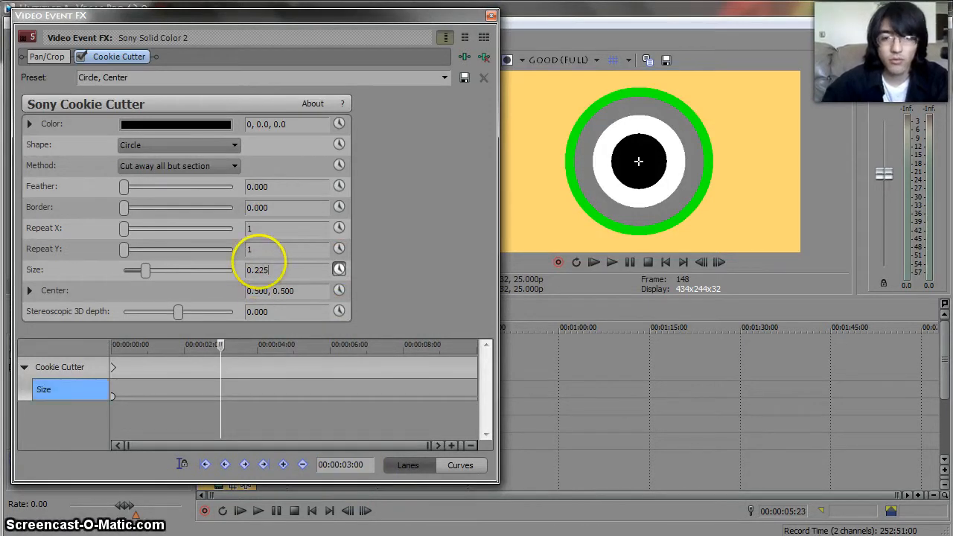
key(Return)
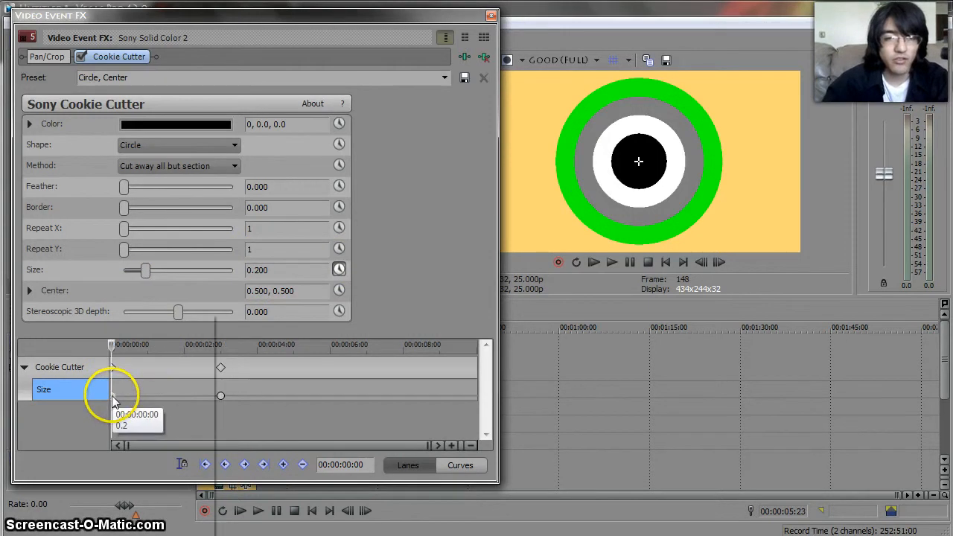
Step: Change the fade type of the green clip's first size keyframe and close its effect settings
right_click(113, 399)
click(157, 411)
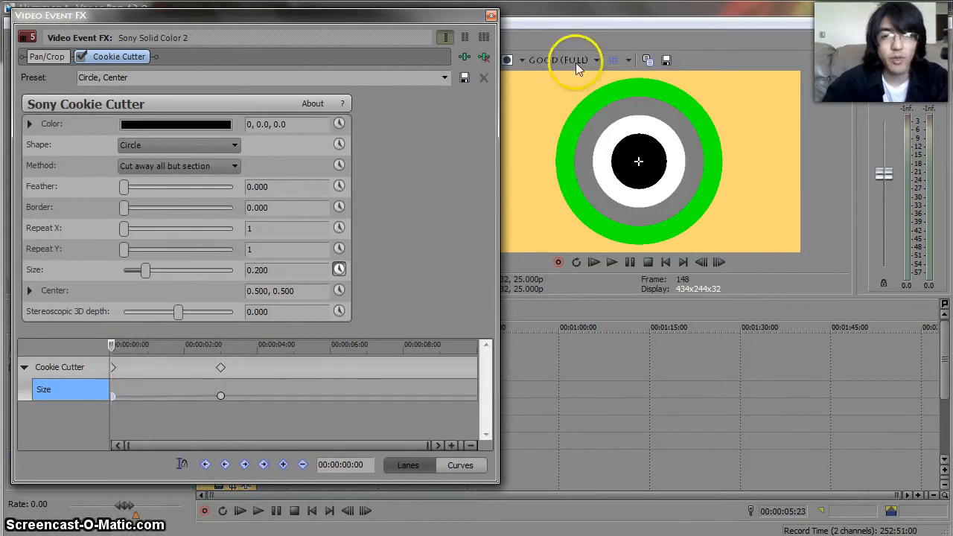
click(491, 15)
Step: Play back the circle animation from the start of the timeline to check the ring growth
double_click(218, 389)
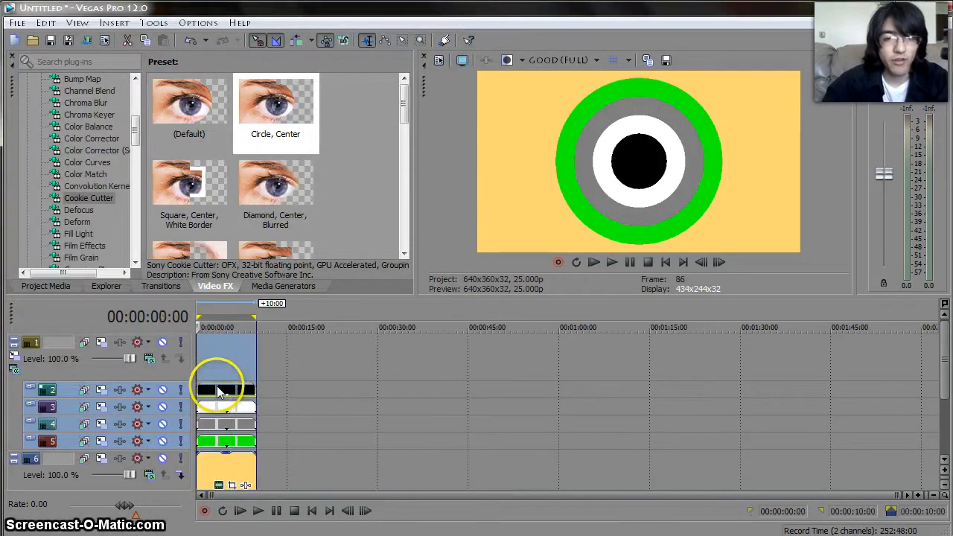
key(space)
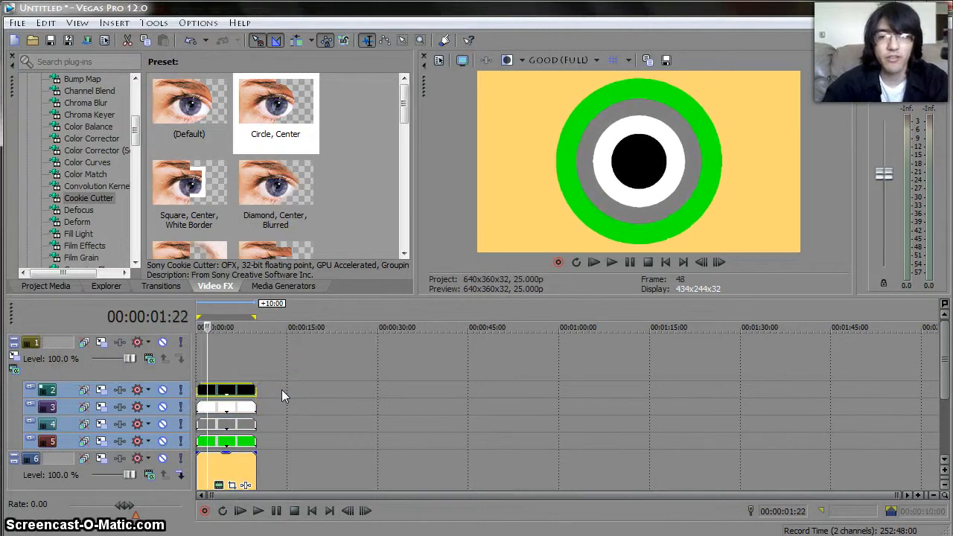
key(space)
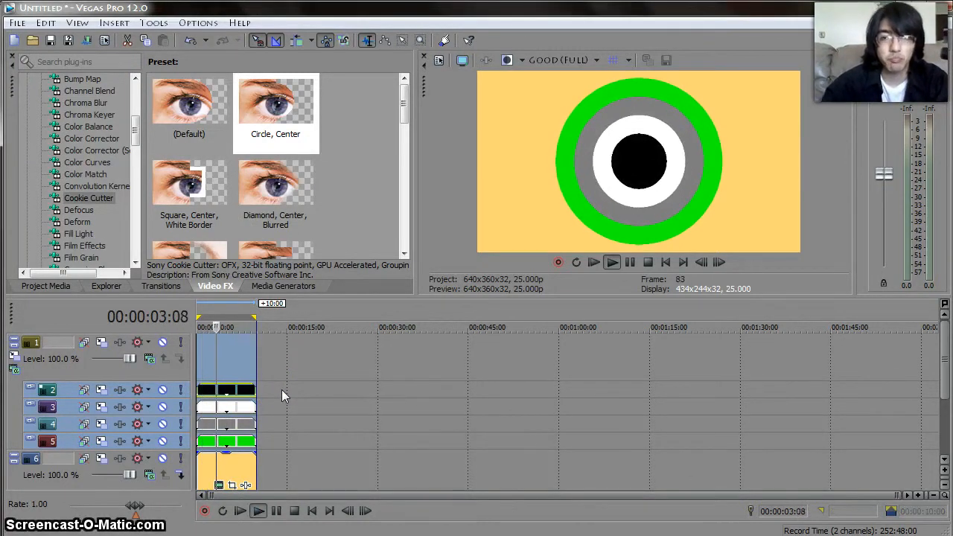
key(space)
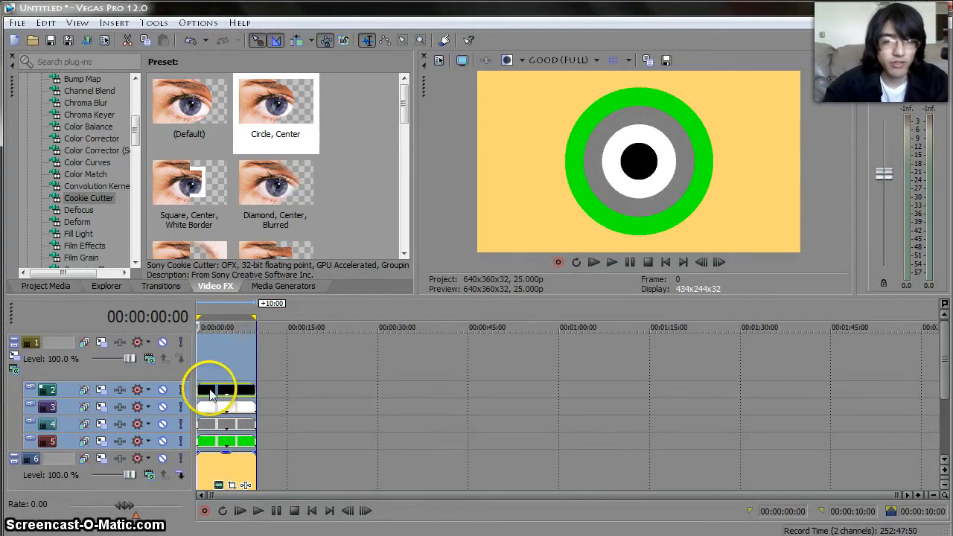
Step: Trim the ends of the black, white, gray, green and yellow background clips to 00:00:03:00
scroll(220, 392, up, 8)
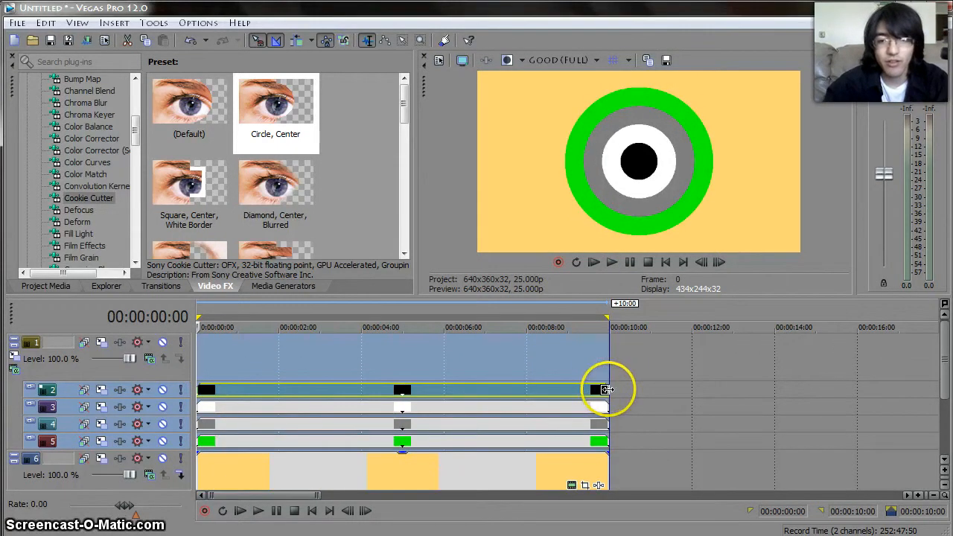
drag(607, 389, 320, 388)
click(587, 412)
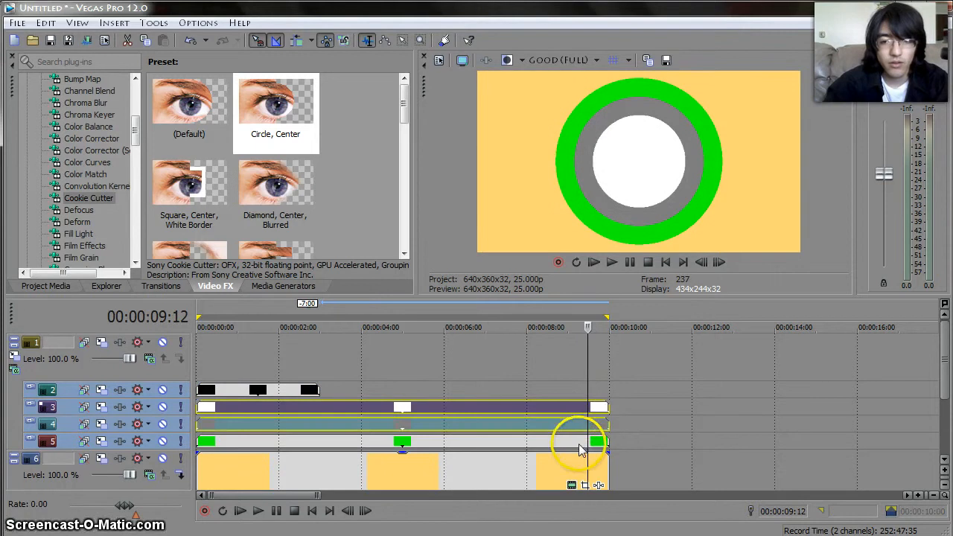
drag(610, 406, 321, 406)
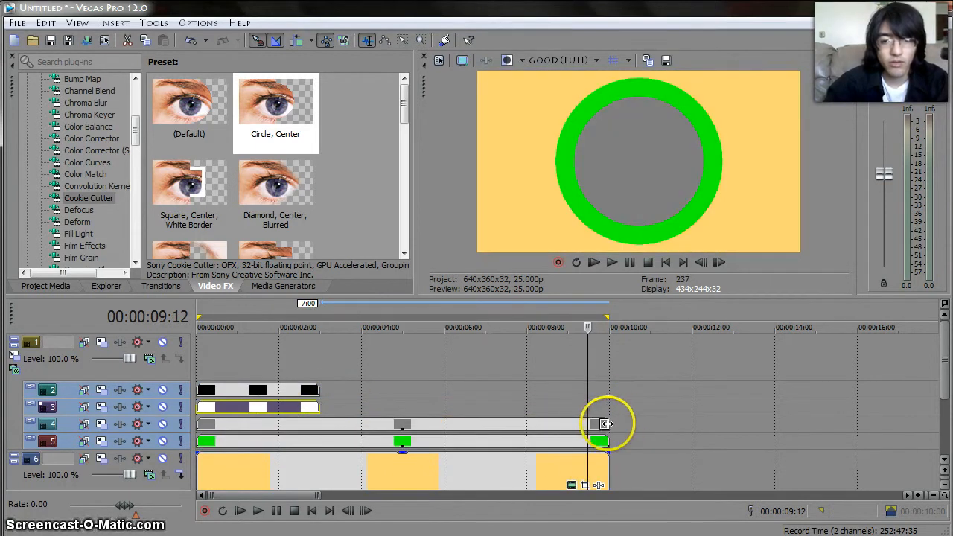
drag(607, 424, 320, 425)
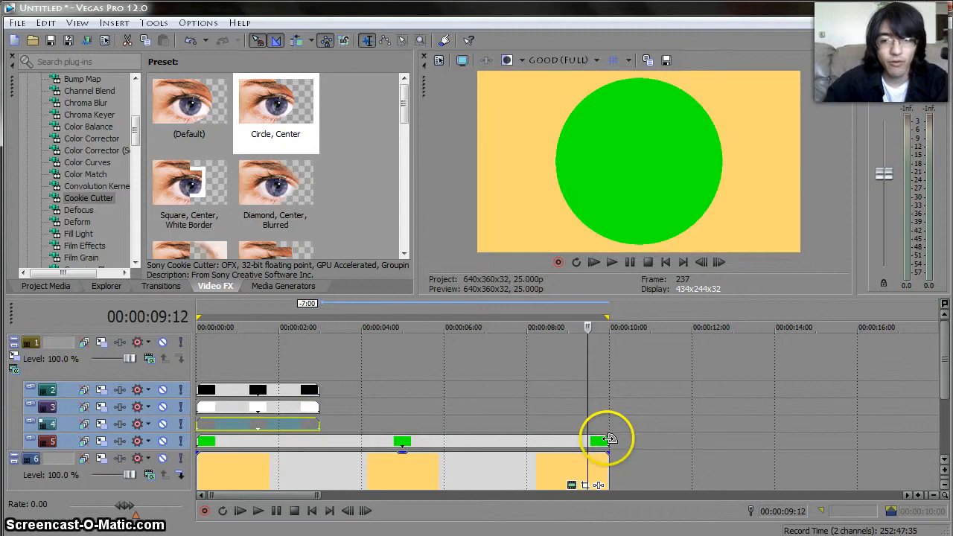
drag(605, 441, 319, 441)
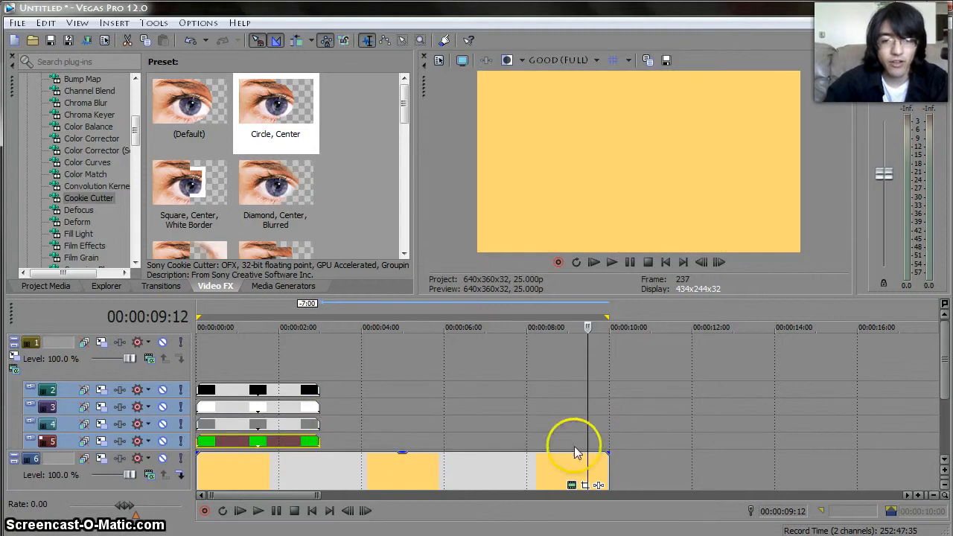
drag(609, 462, 321, 457)
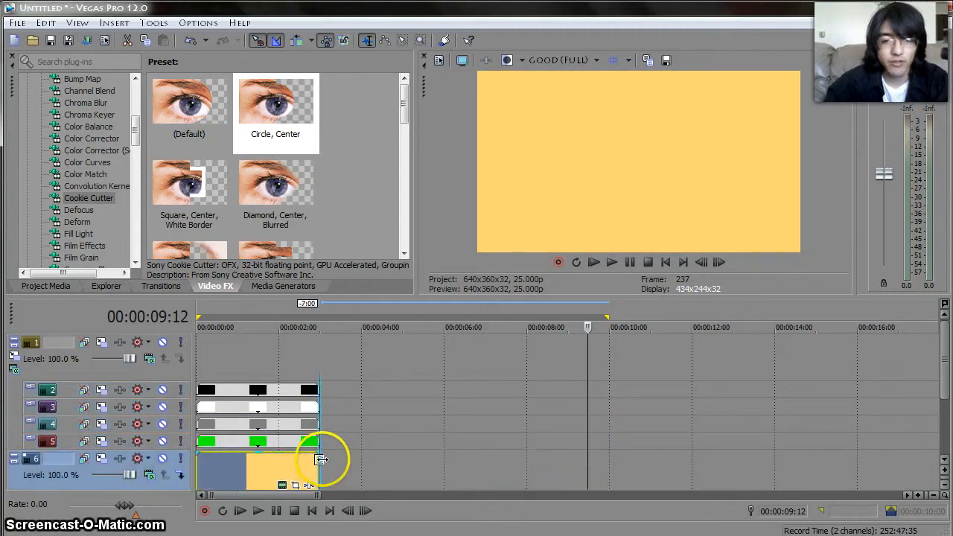
scroll(315, 439, up, 2)
scroll(251, 441, down, 2)
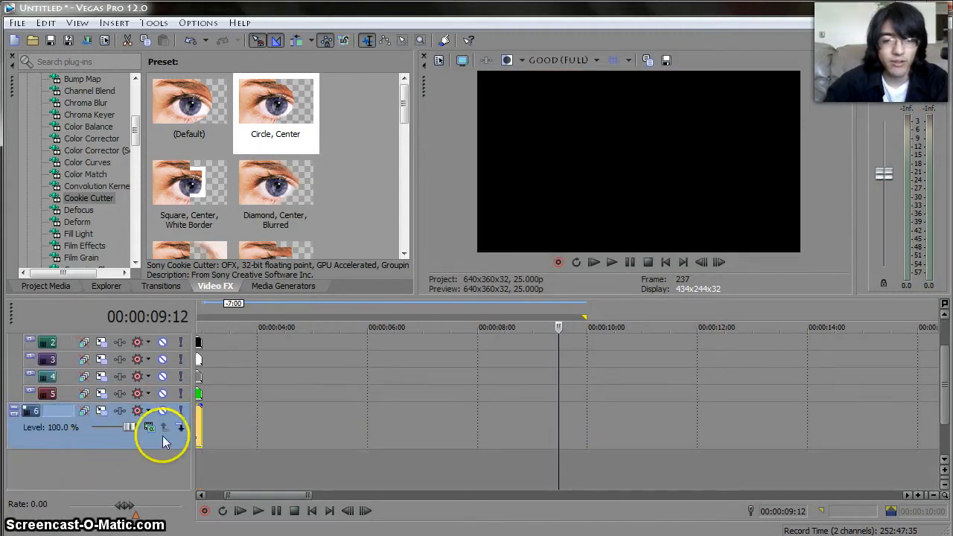
scroll(199, 420, up, 2)
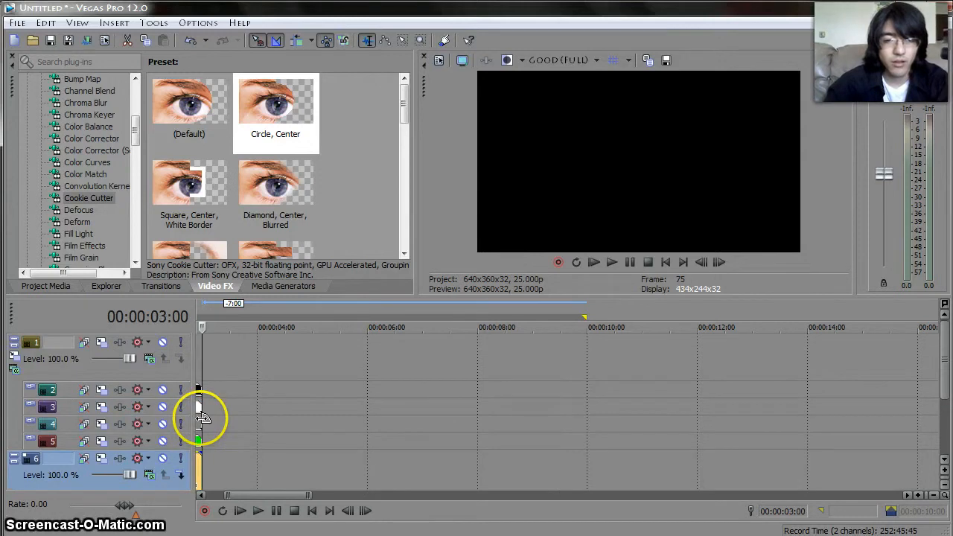
scroll(203, 419, up, 5)
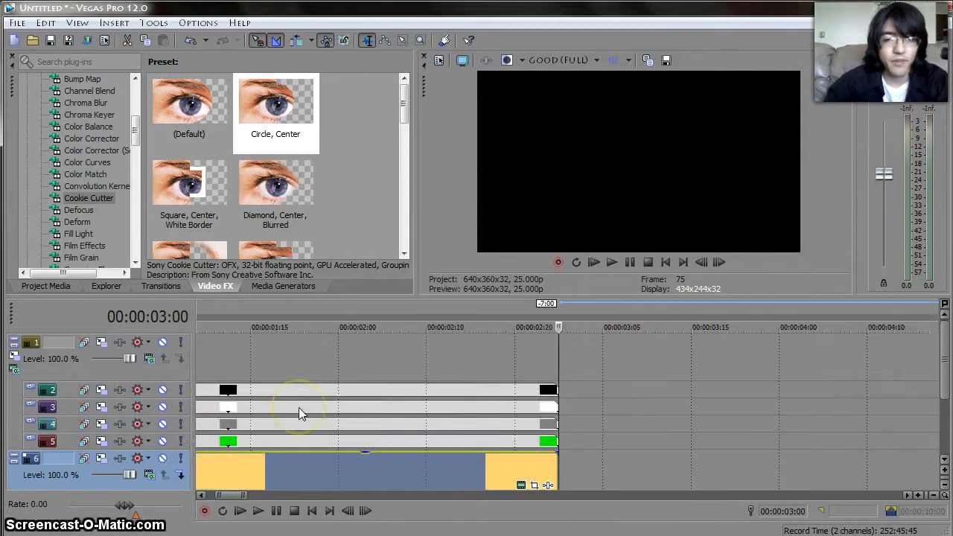
scroll(300, 414, down, 1)
Step: Name the yellow background track BG and the parent track of the circle clips Circles
click(116, 370)
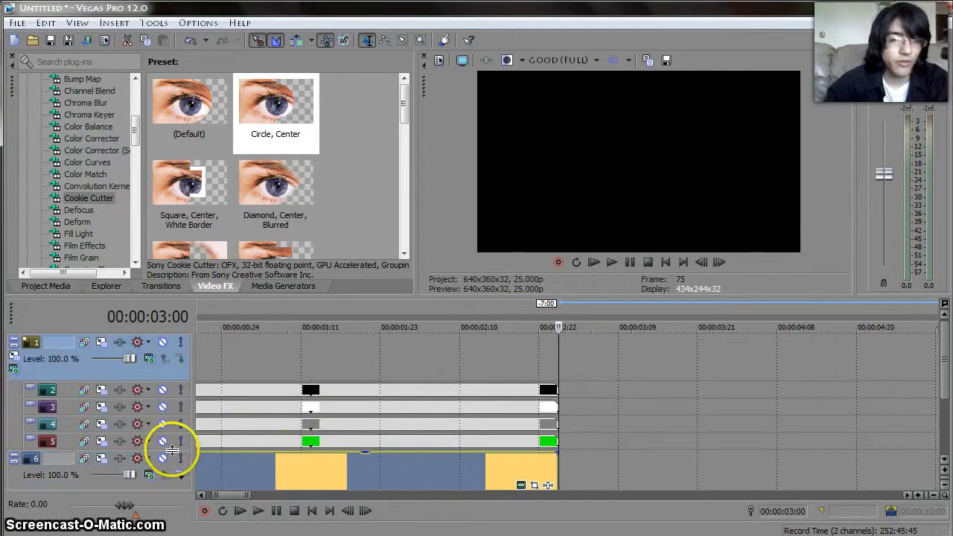
double_click(63, 459)
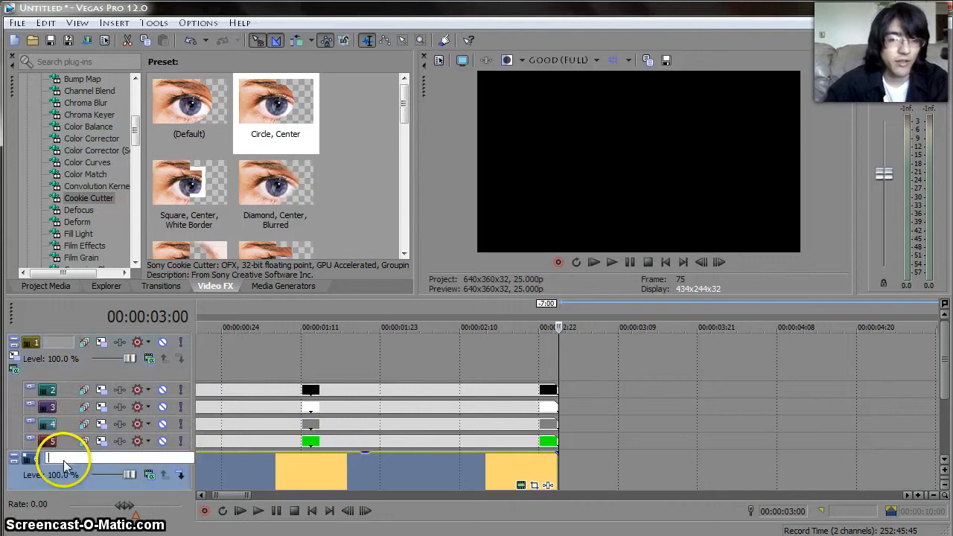
text(BG)
key(Return)
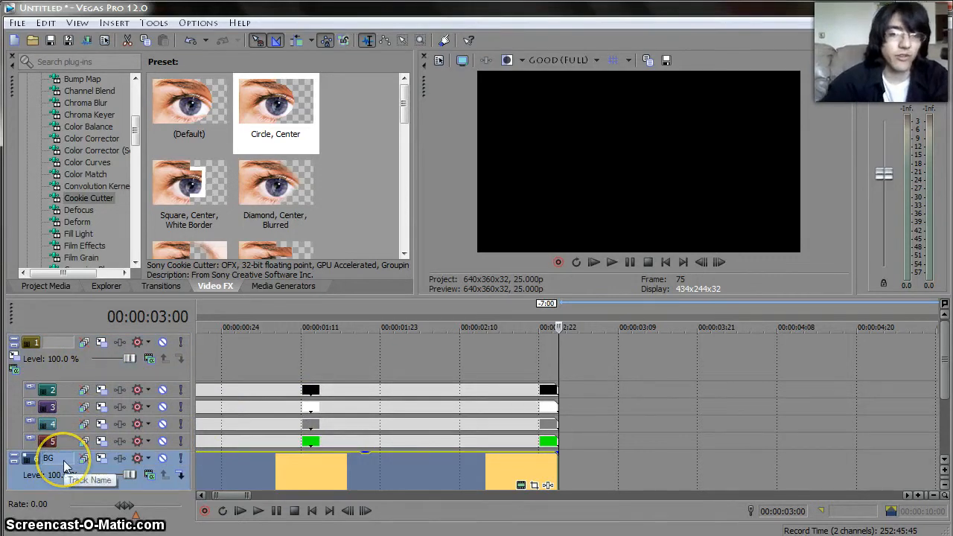
double_click(54, 343)
text(Circles)
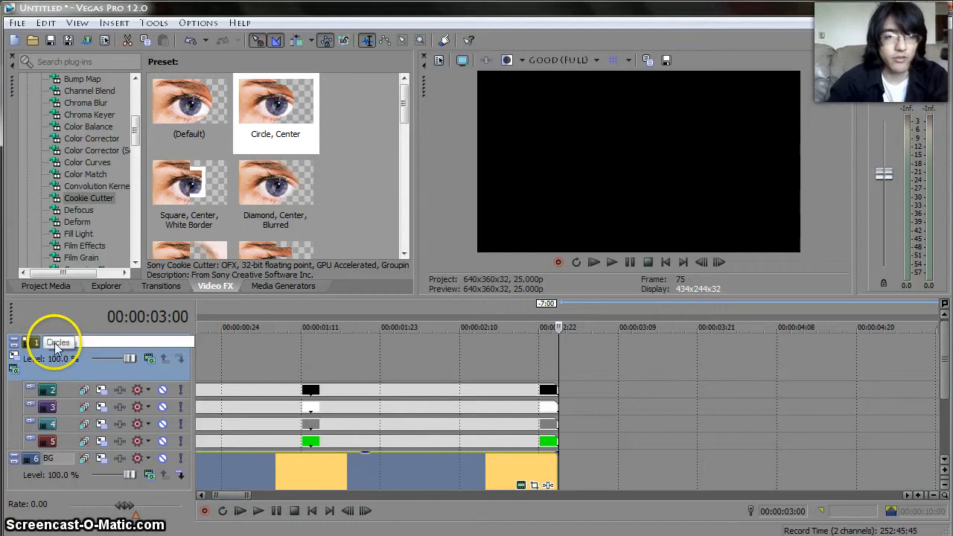
key(Return)
Step: Group the Circles parent track with its four child tracks, name the group Circles and collapse it
right_click(71, 445)
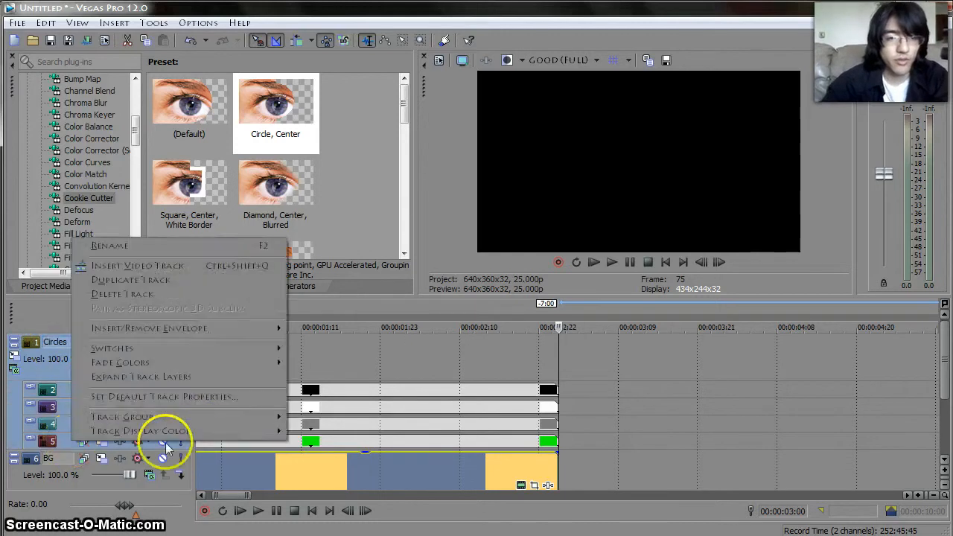
mouse_move(246, 417)
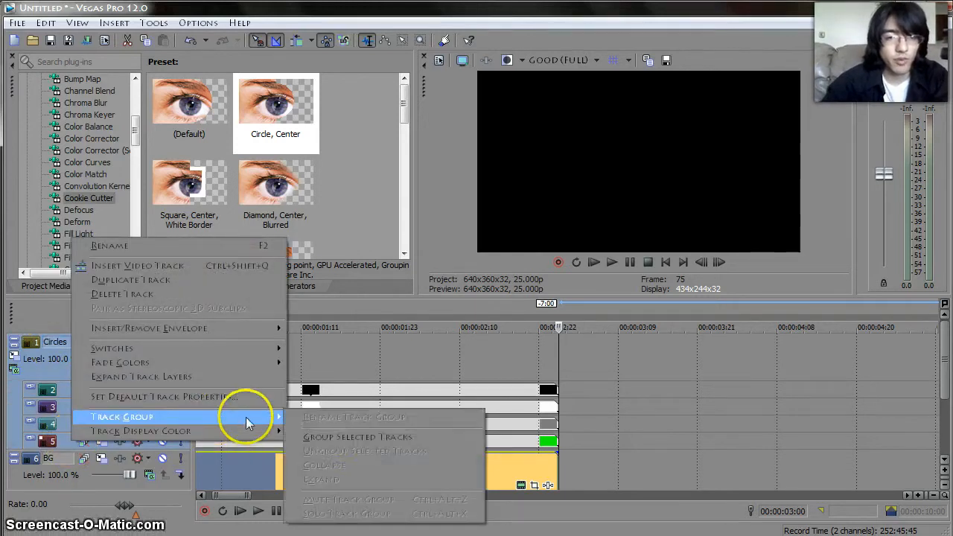
click(333, 435)
double_click(102, 346)
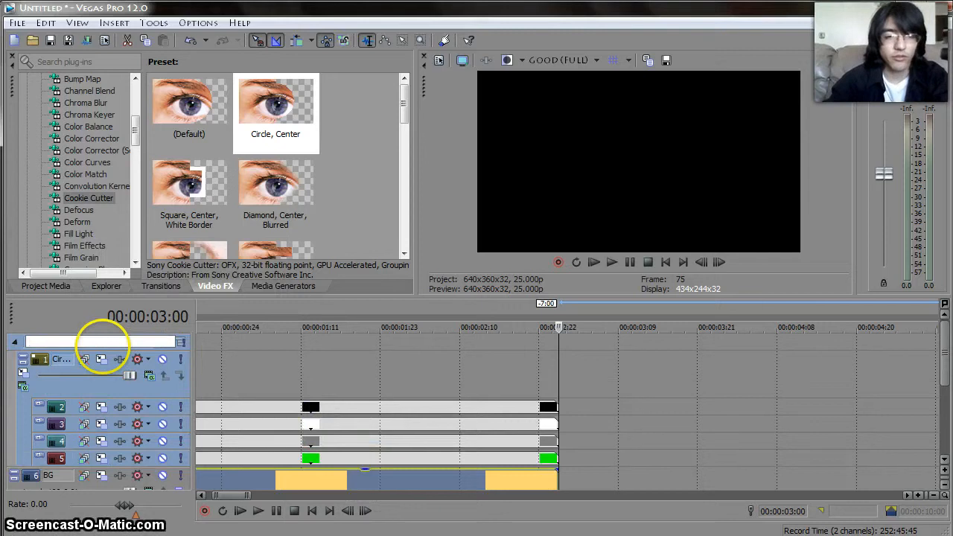
key(Return)
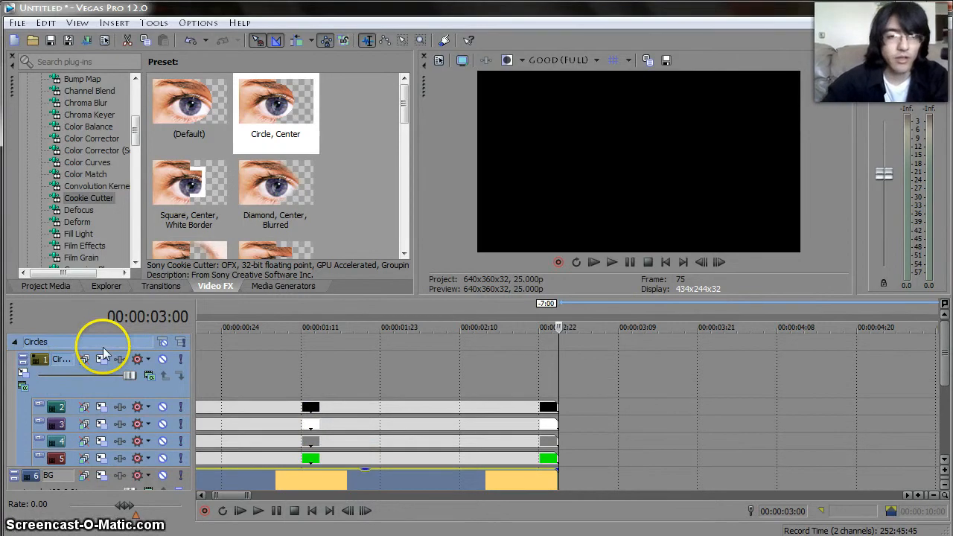
click(15, 342)
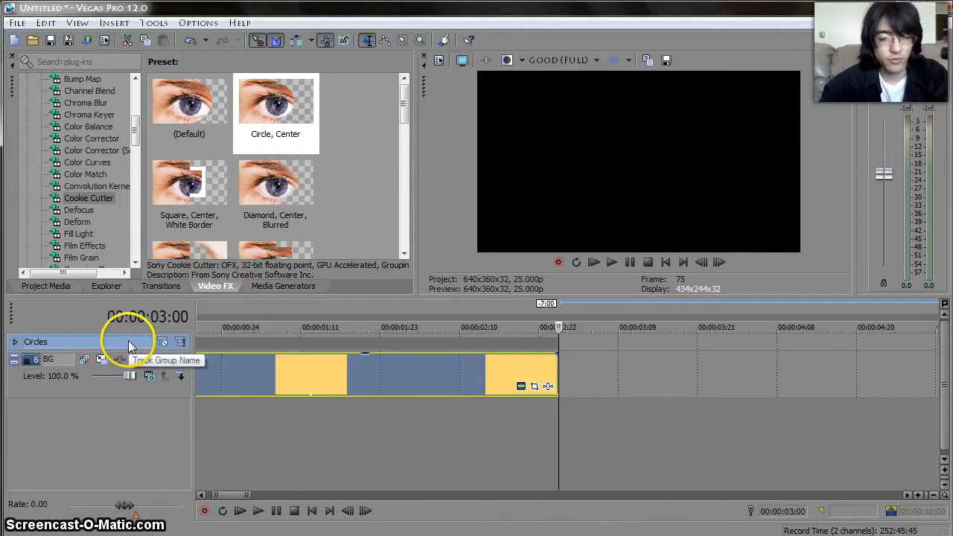
Step: Insert seven empty video tracks above the Circles group
key(ctrl+shift+q)
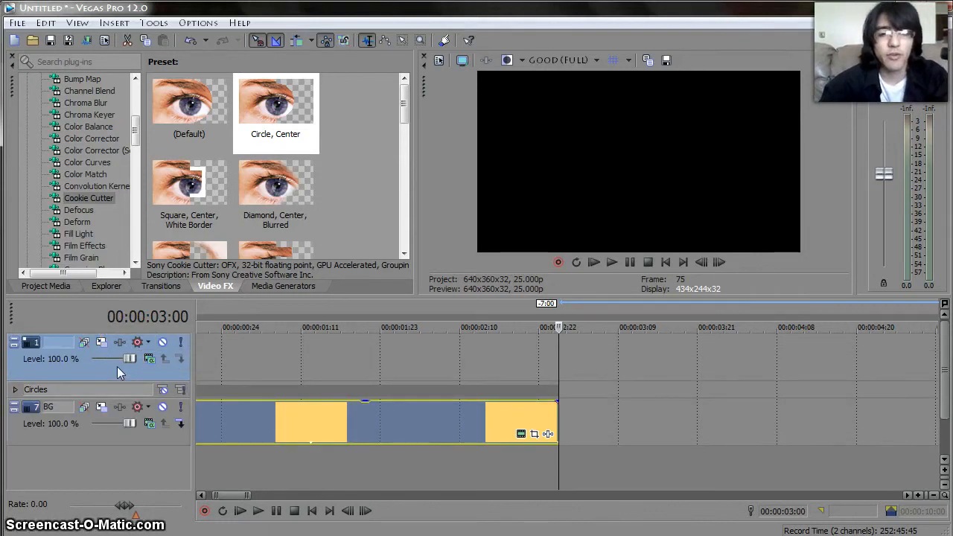
key(ctrl+shift+q)
key(ctrl+shift+q)
key(ctrl+shift+q)
key(ctrl+shift+q)
key(ctrl+shift+q)
key(ctrl+shift+q)
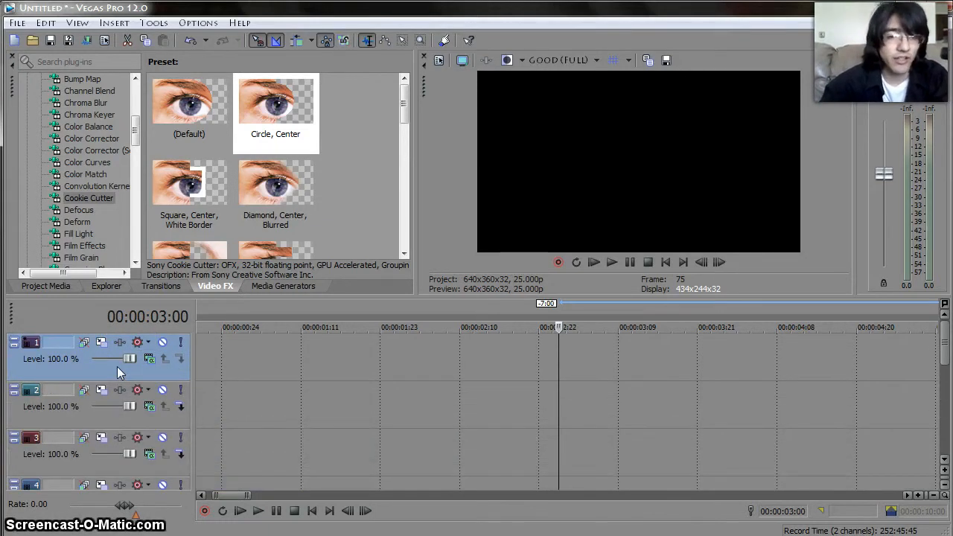
Step: Make tracks 2 through 7 compositing children of track 1 and minimize their height
click(134, 421)
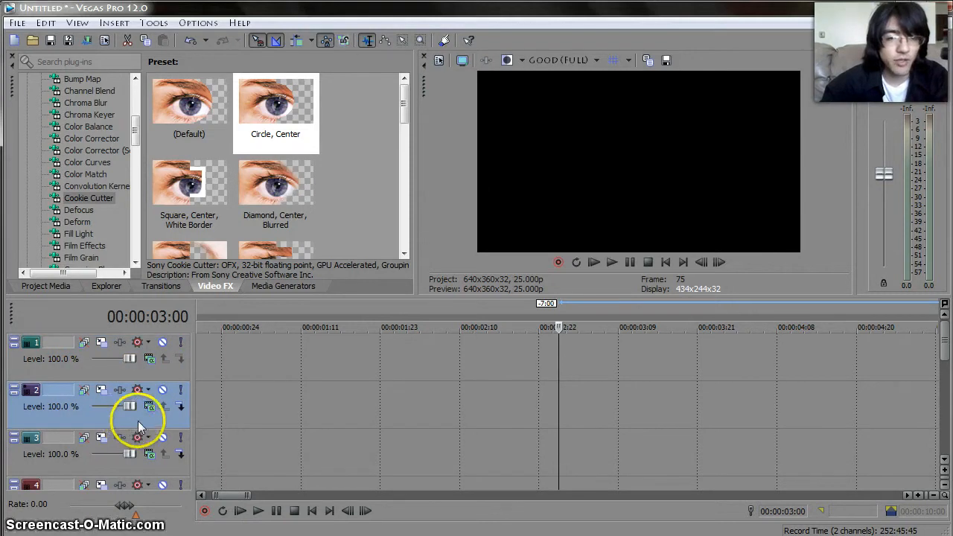
click(213, 413)
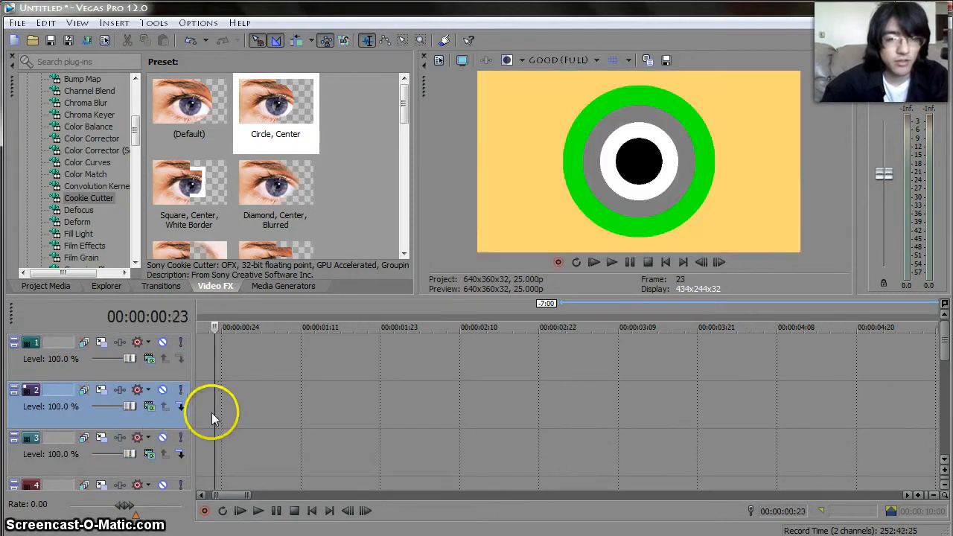
scroll(211, 413, down, 5)
shift+click(159, 416)
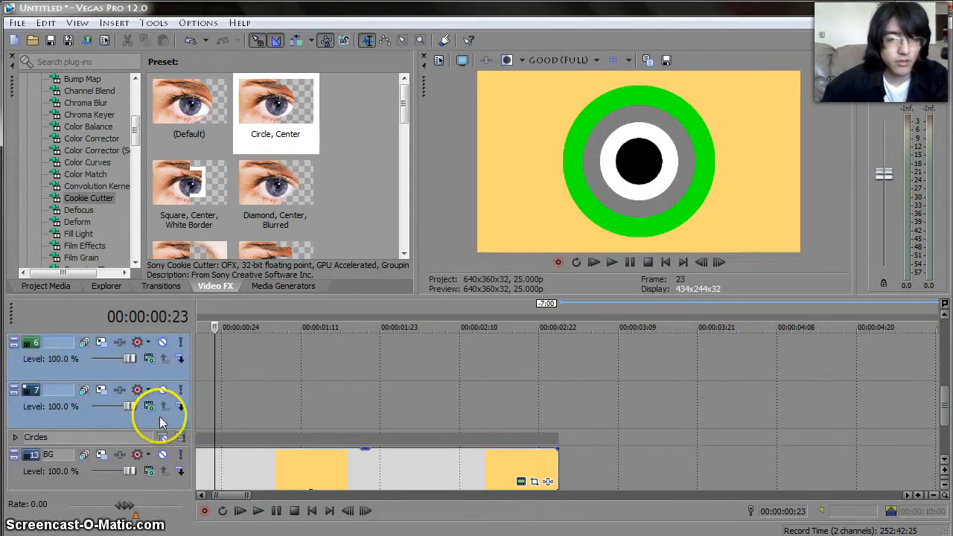
scroll(216, 406, up, 3)
scroll(217, 406, up, 2)
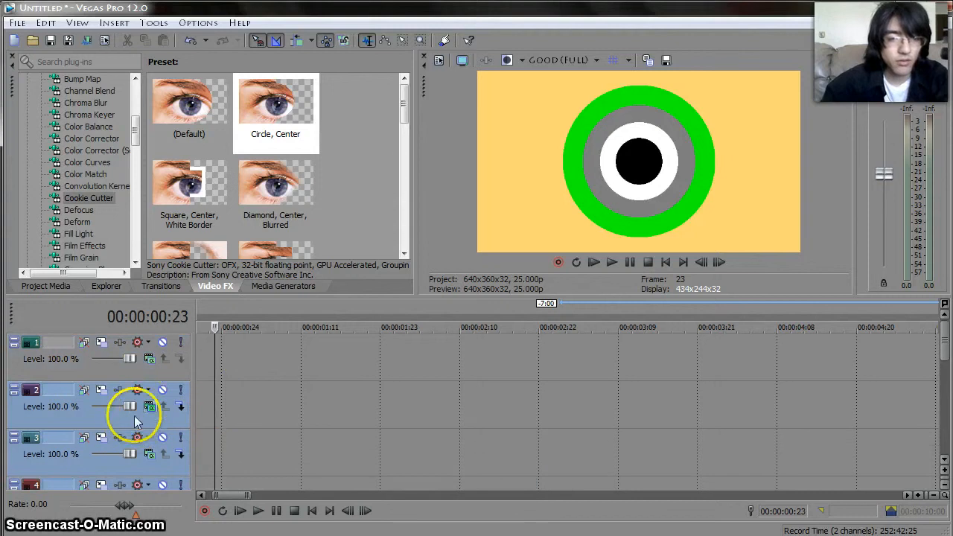
click(180, 406)
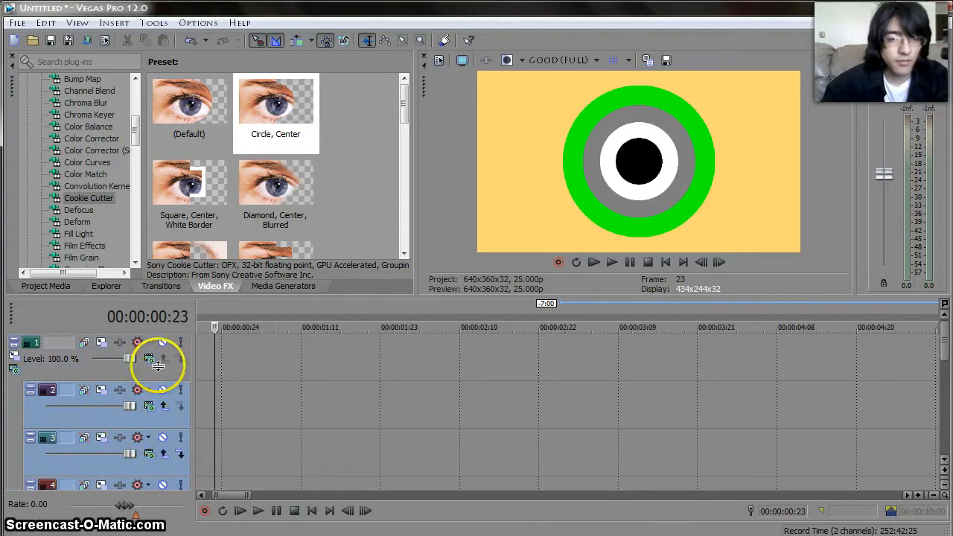
scroll(223, 415, down, 3)
scroll(219, 412, up, 3)
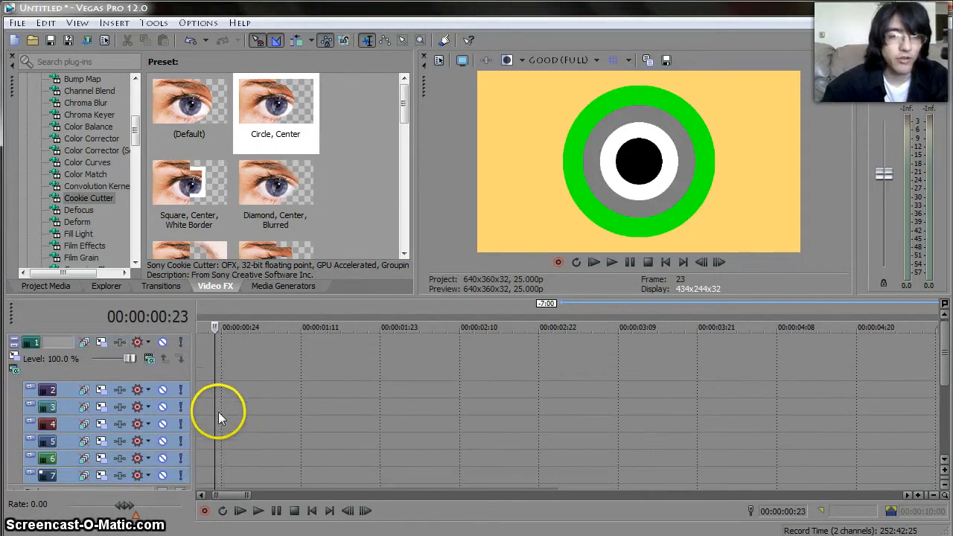
Step: Add a Black Solid Color clip on track 7 and a Green one on track 6, each with a three-second generator duration
click(113, 366)
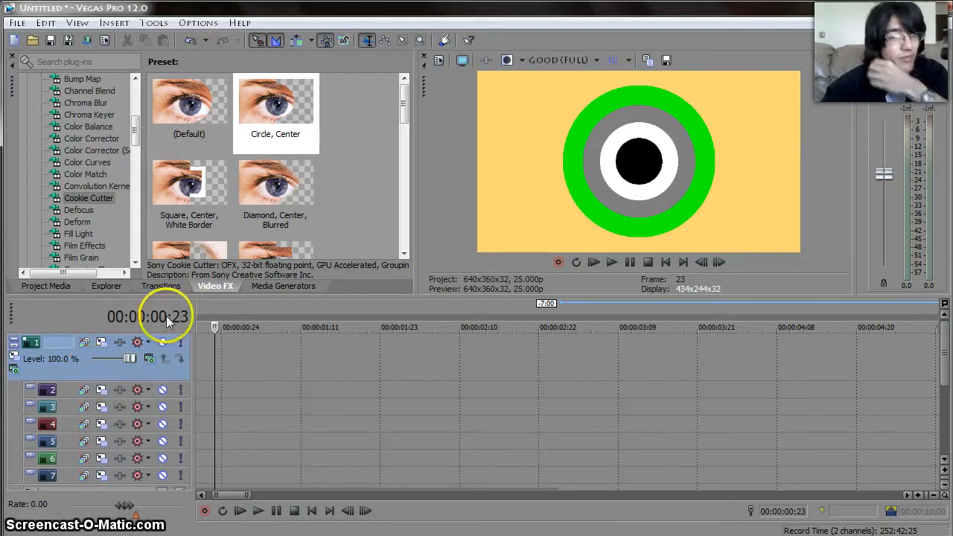
click(275, 287)
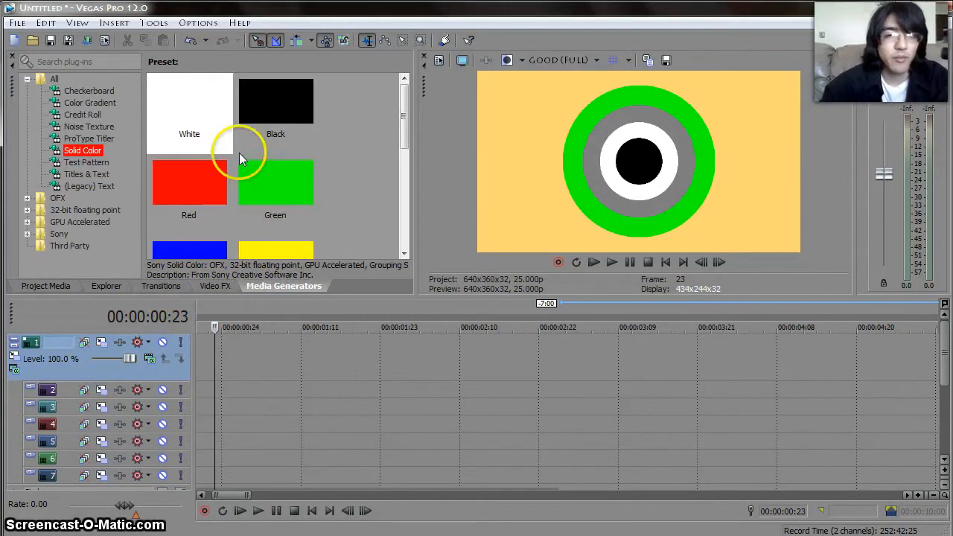
drag(277, 85, 198, 481)
click(302, 188)
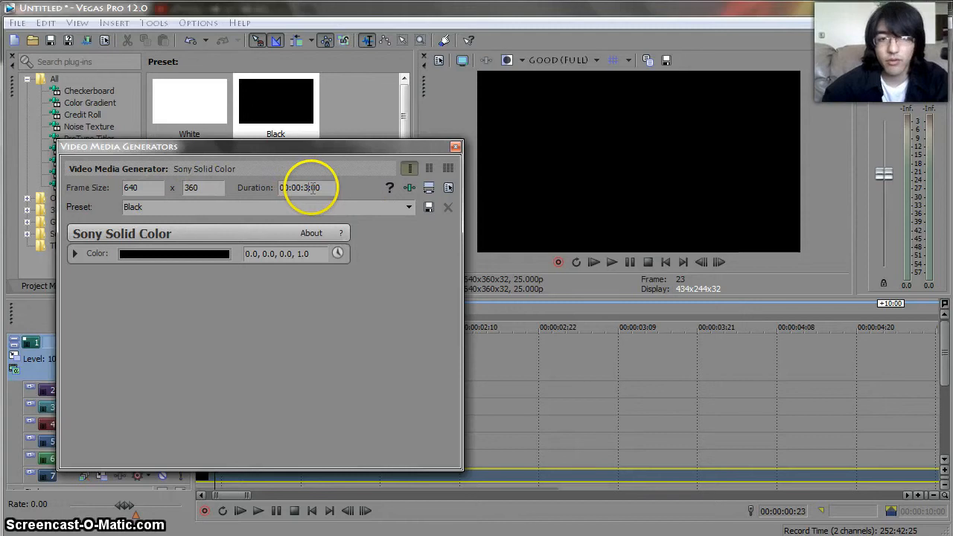
click(456, 146)
drag(270, 181, 197, 469)
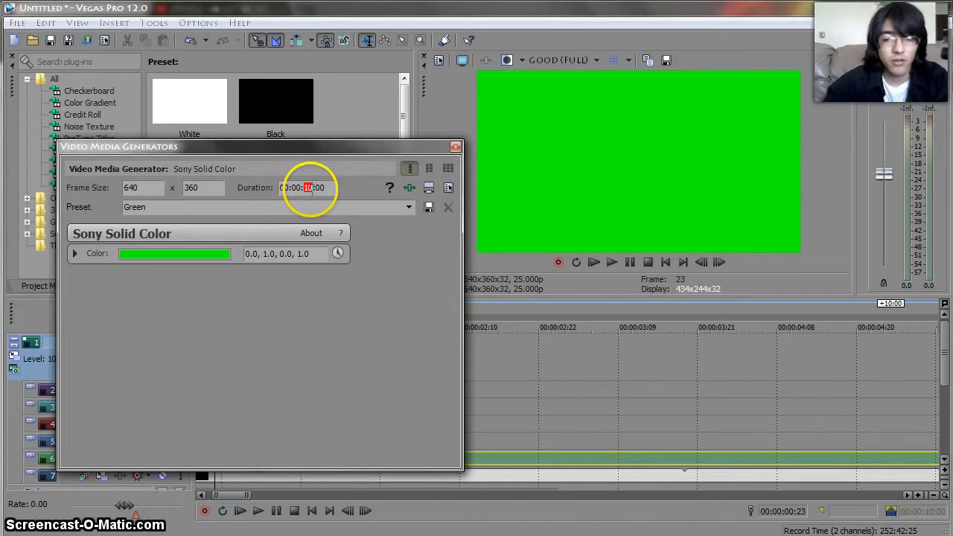
click(456, 146)
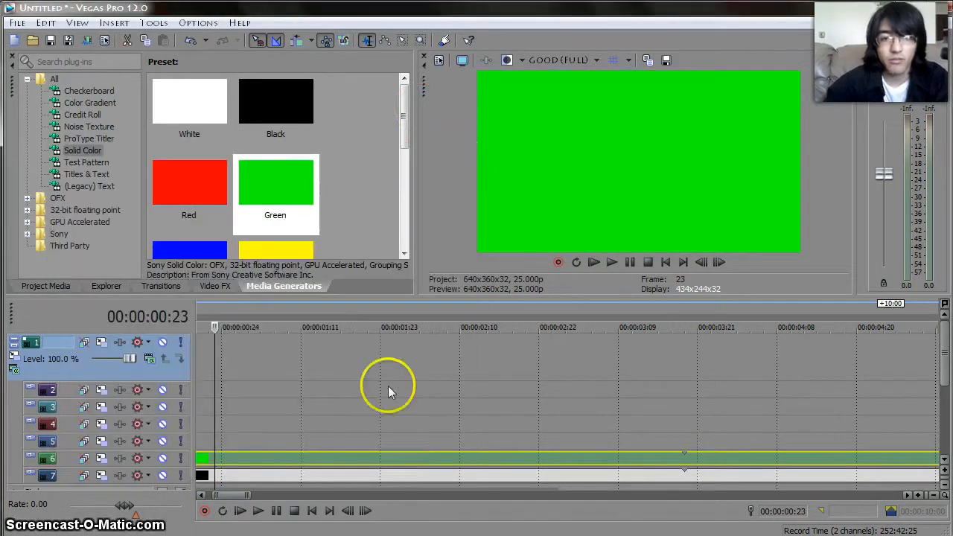
Step: Split the green and black clips on tracks 6 and 7 at 00:00:03:19 and delete the parts after the cut
click(685, 462)
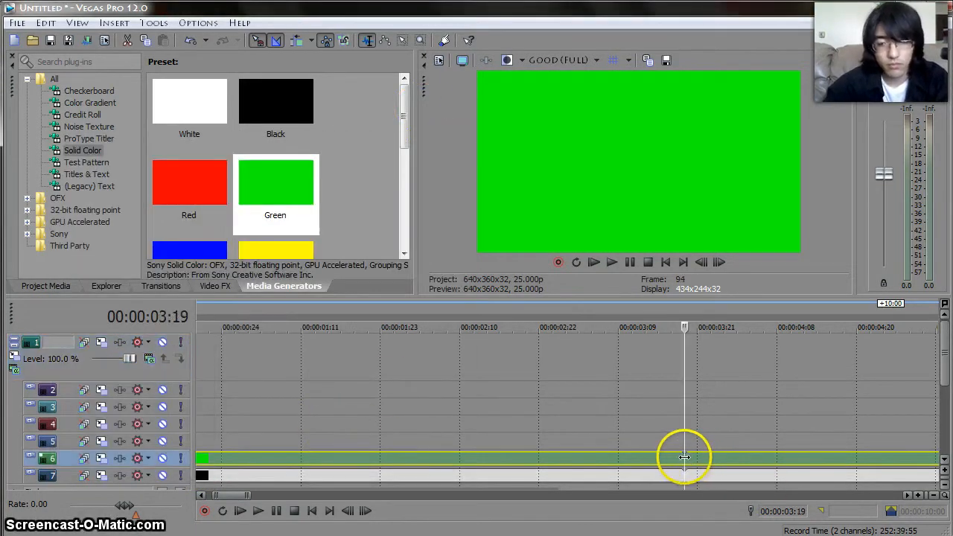
key(s)
click(685, 480)
key(s)
click(697, 478)
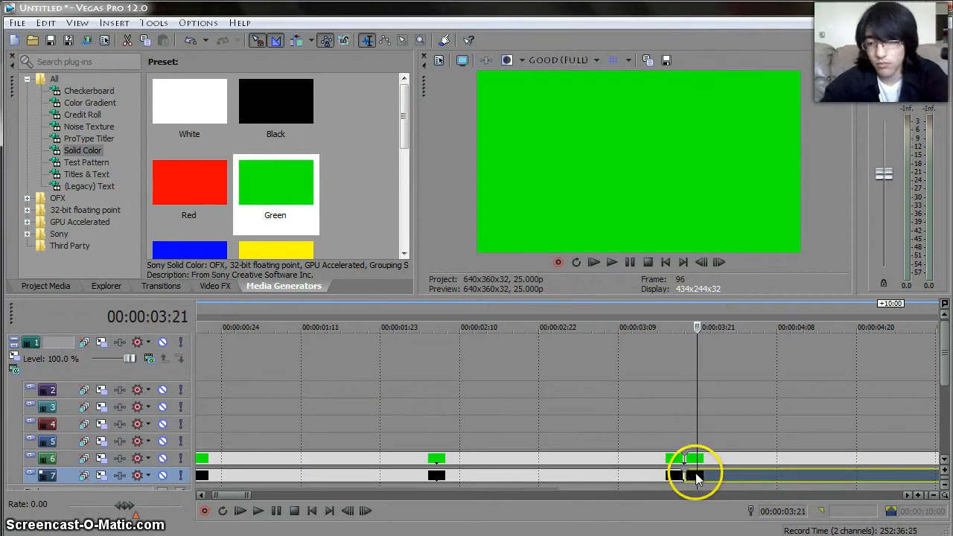
key(Delete)
click(704, 463)
key(Delete)
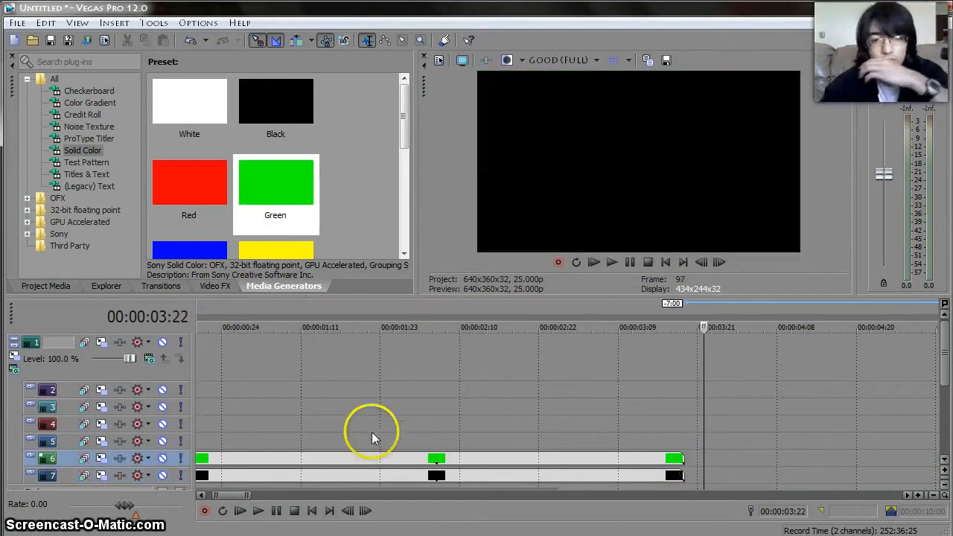
Step: Add Chibi.jpg from the Pictures folder to track 5 and cut off everything past the end of the green clip
click(251, 457)
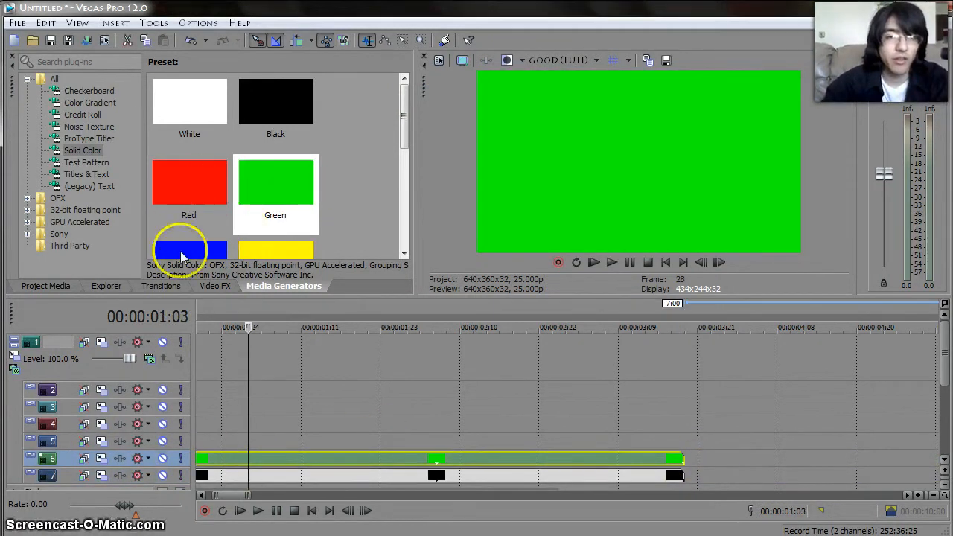
click(218, 287)
click(171, 287)
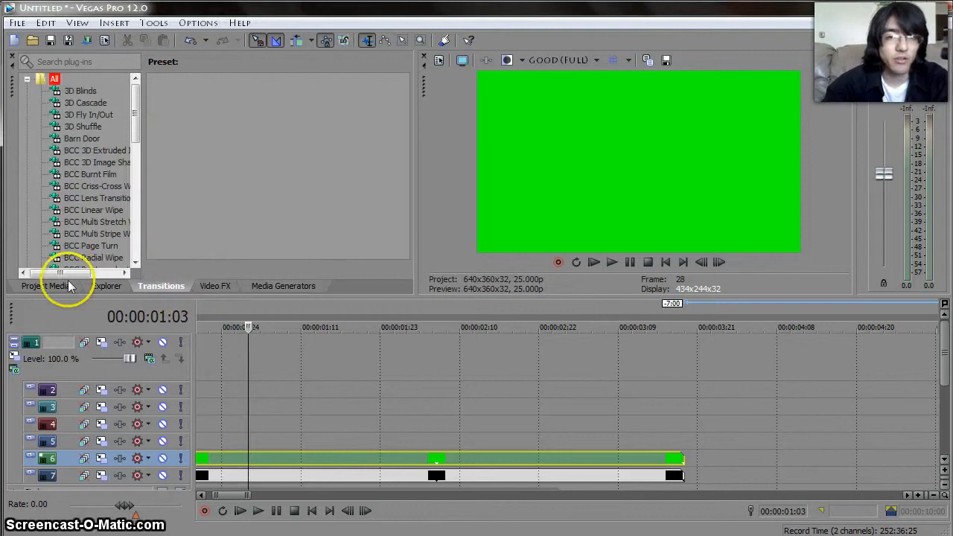
click(106, 286)
drag(250, 129, 198, 442)
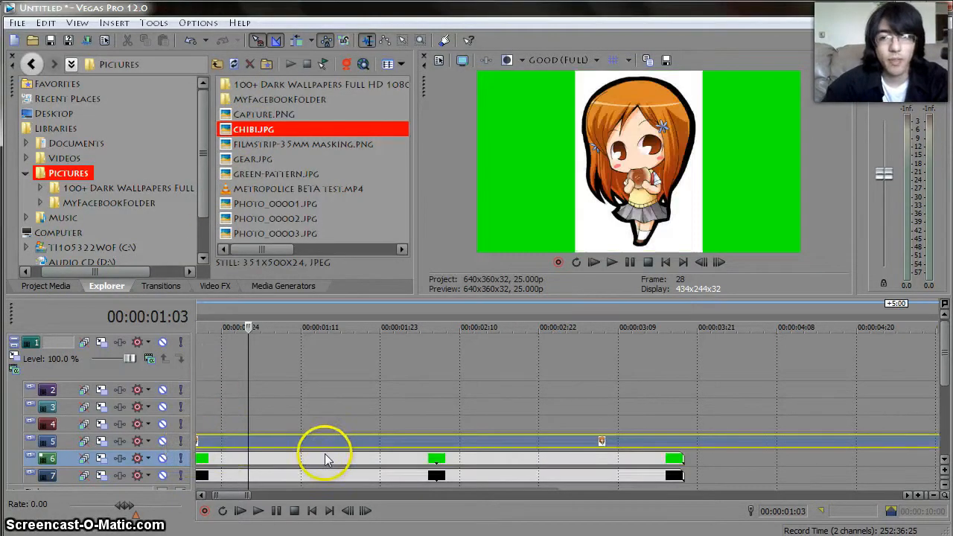
click(683, 441)
key(s)
click(697, 442)
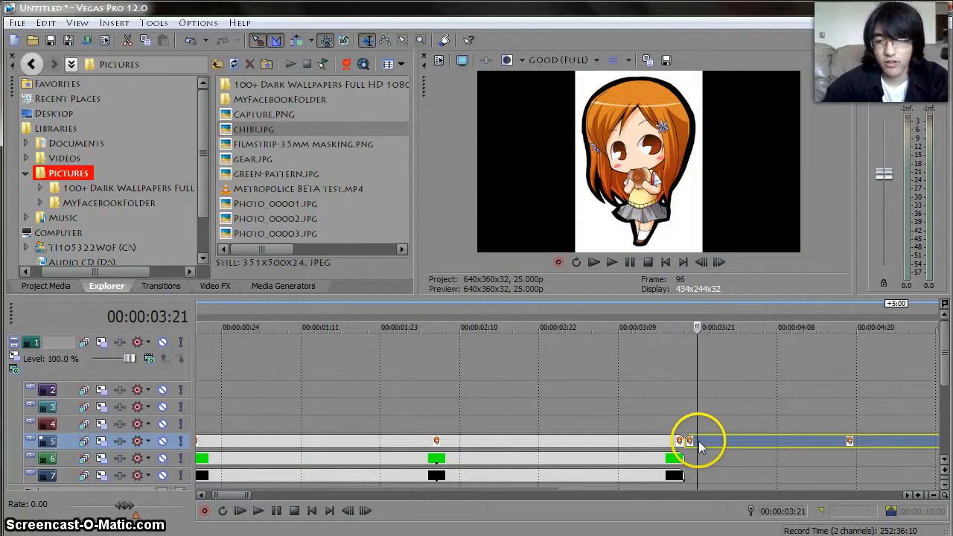
key(Delete)
Step: Move the chibi image clip up to track 4 and add a Black Solid Color clip on track 5
click(285, 286)
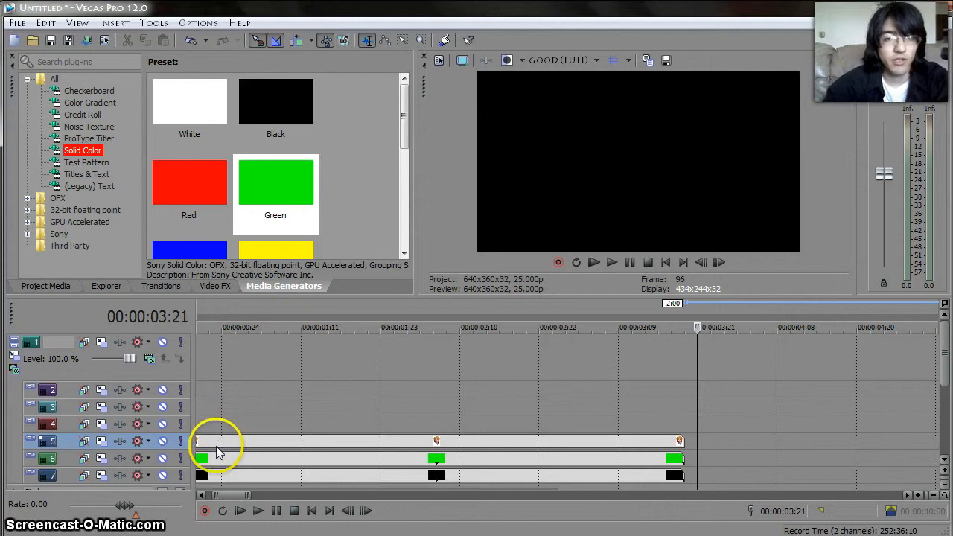
drag(215, 444, 212, 424)
drag(272, 102, 198, 444)
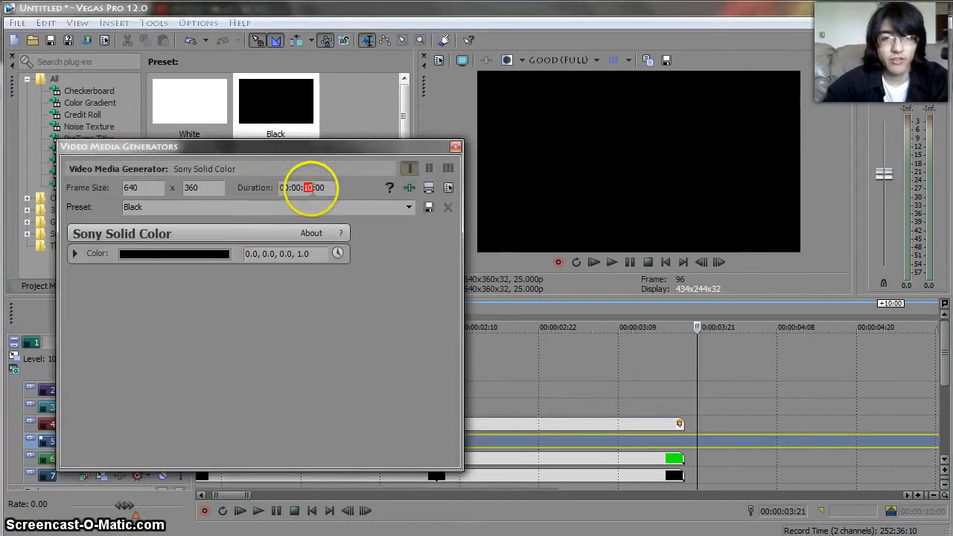
click(456, 148)
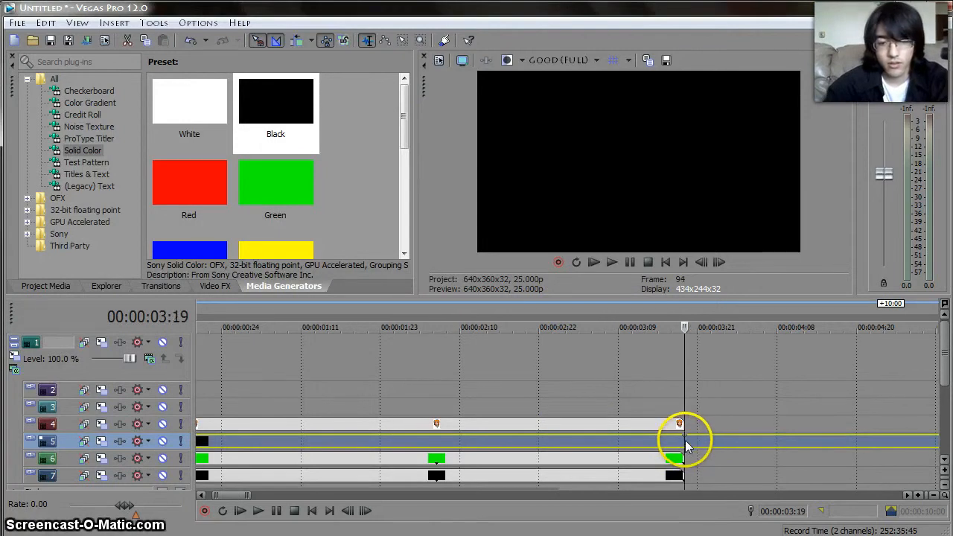
Step: Split the black clip on track 5 at 00:00:03:19 and delete the part after the cut
key(s)
key(space)
key(Return)
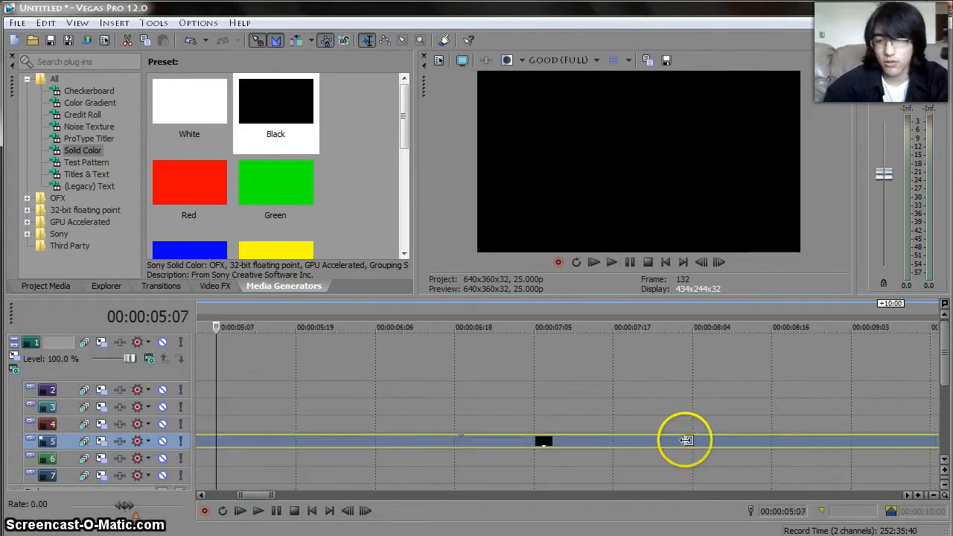
click(705, 441)
key(Delete)
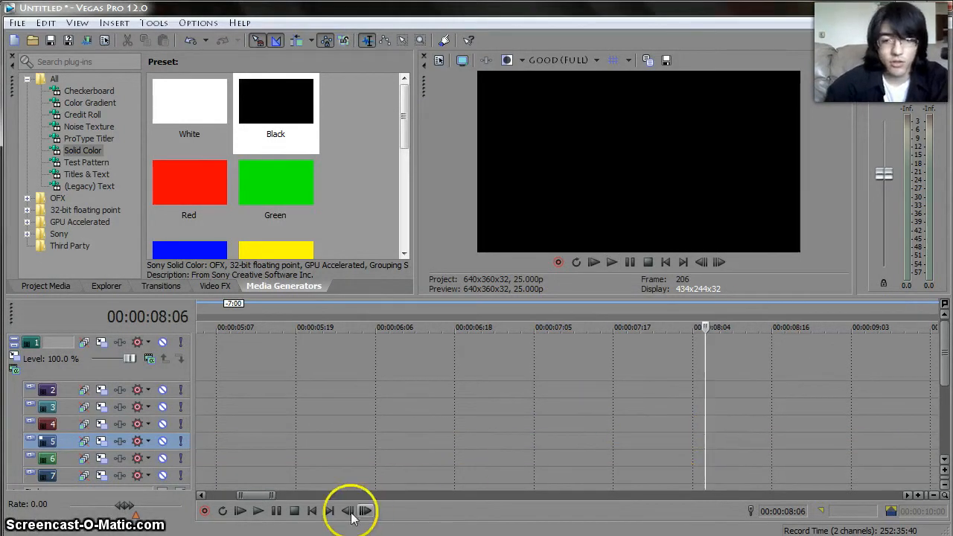
Step: Select the four clips on tracks 4 through 7 and move them together to the start of the timeline
click(312, 511)
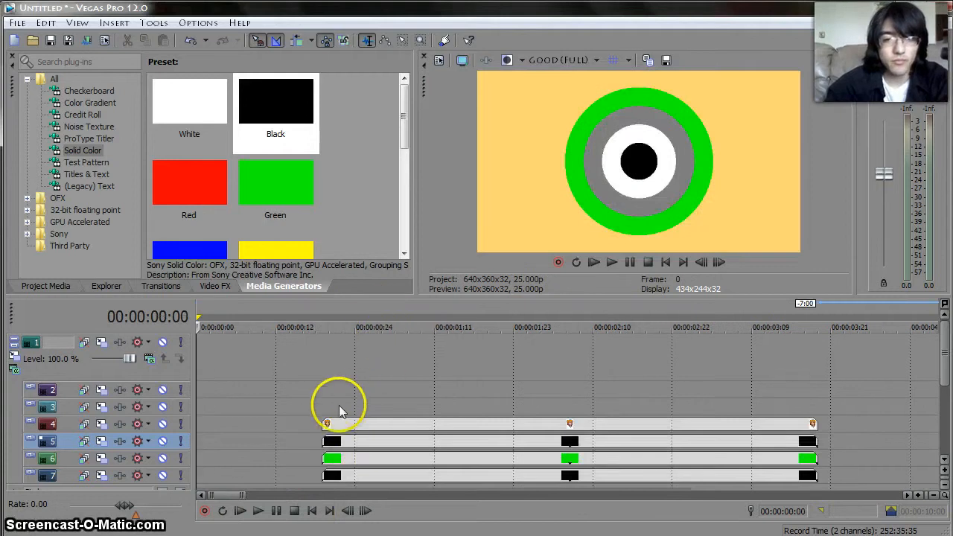
drag(374, 439, 381, 435)
click(395, 425)
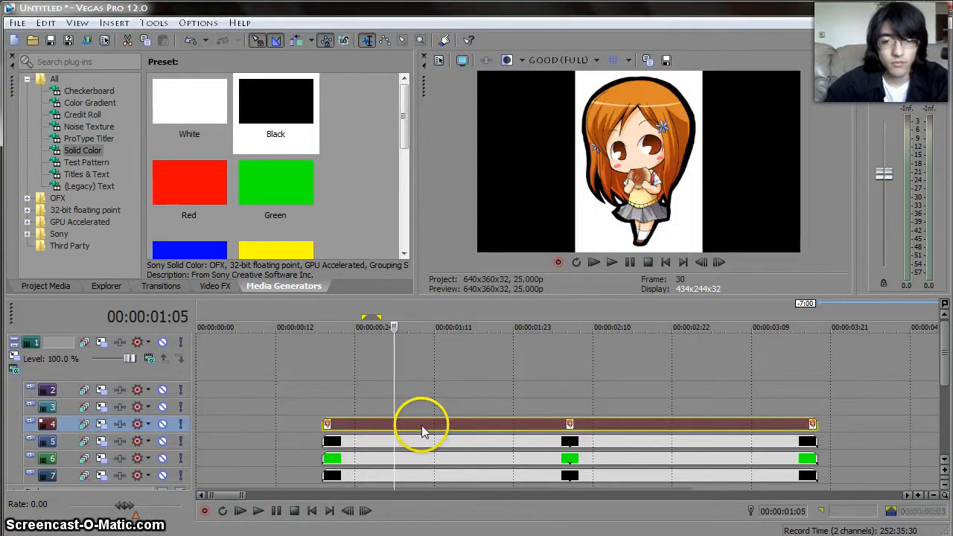
ctrl+click(462, 476)
drag(351, 425, 213, 422)
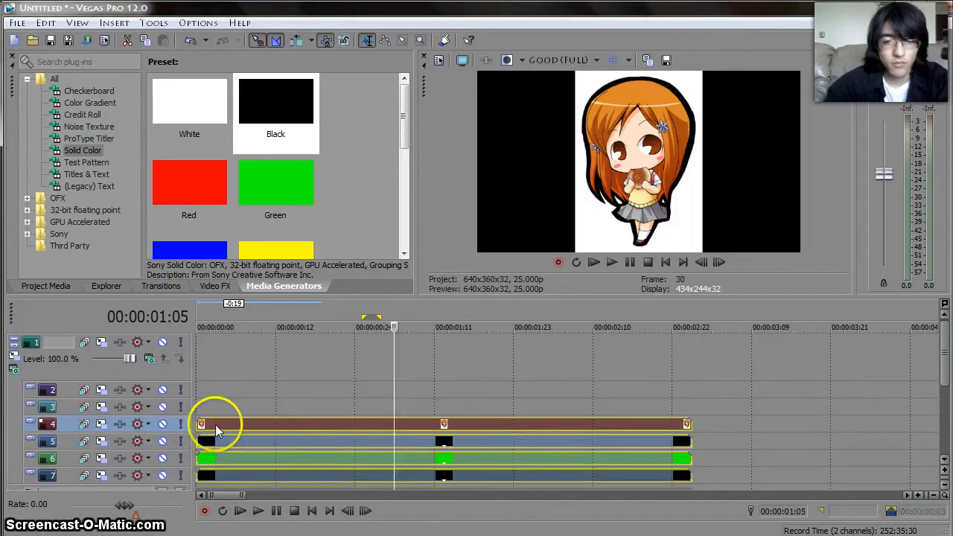
click(236, 426)
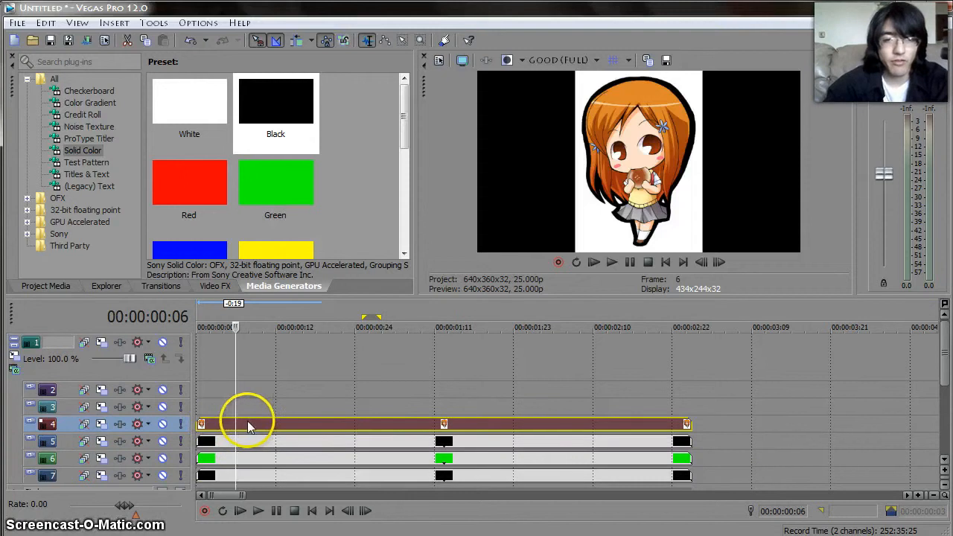
click(209, 406)
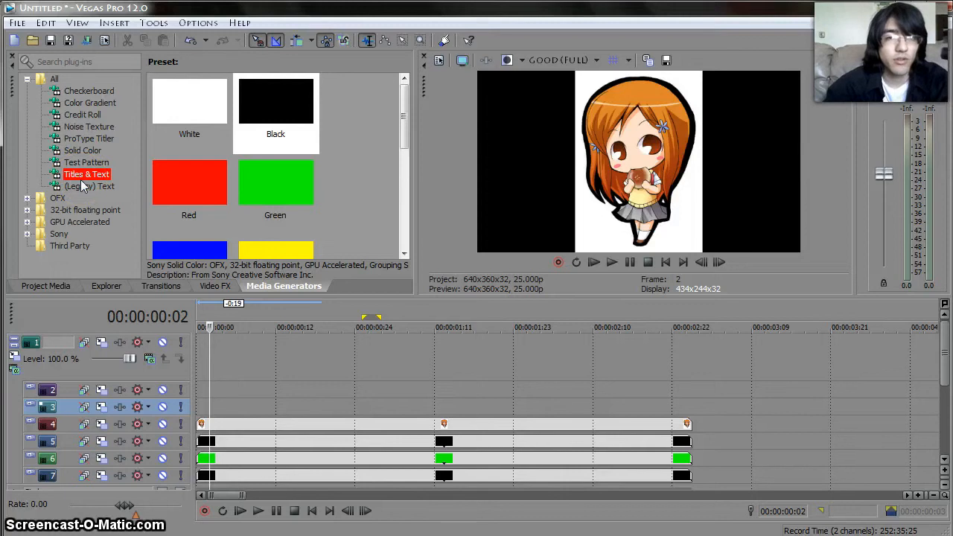
Step: Add a default Titles & Text clip to track 3 with a 00:00:03:00 duration and the text "No Way"
drag(181, 117, 200, 406)
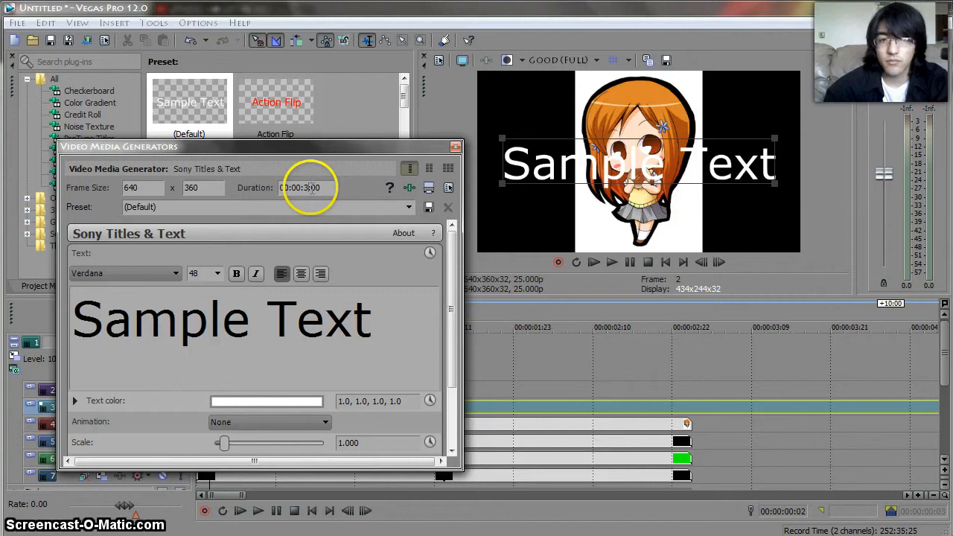
click(311, 187)
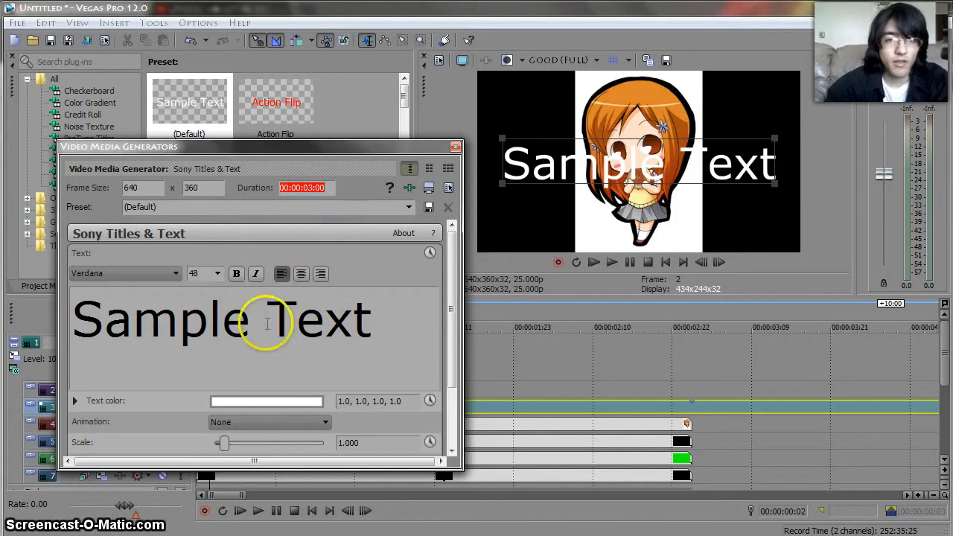
drag(392, 317, 82, 336)
text(No Way)
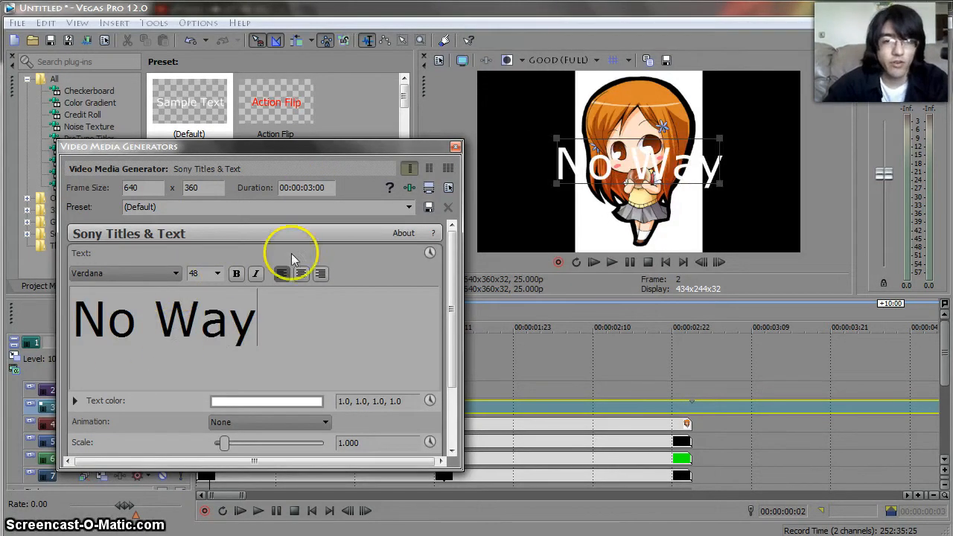
Step: Set the font size of the "No Way" text to 36
click(217, 273)
click(205, 327)
drag(256, 328, 11, 328)
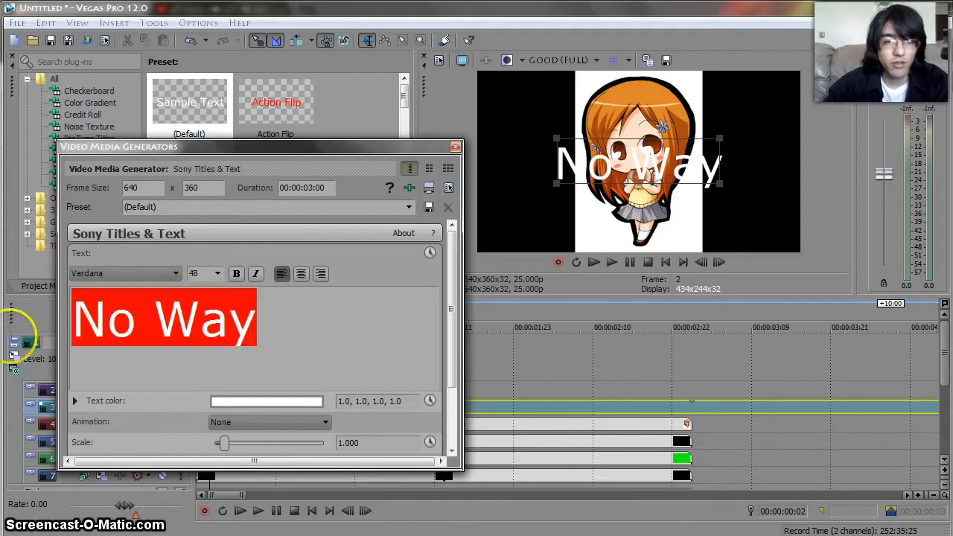
click(217, 273)
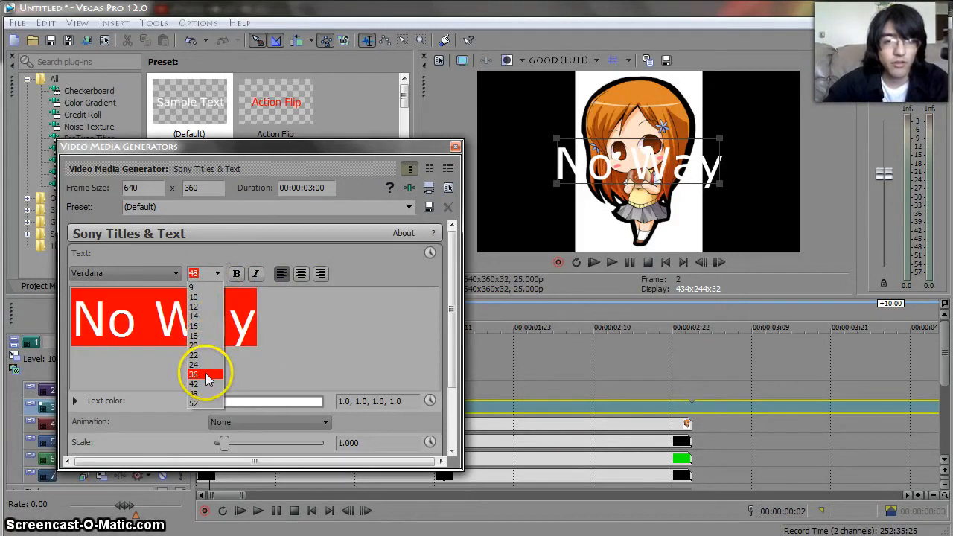
click(197, 375)
Step: Give the "No Way" text a near-black outline (0.0, 0.02, 0.05) with a width of about 8.4
drag(455, 309, 451, 382)
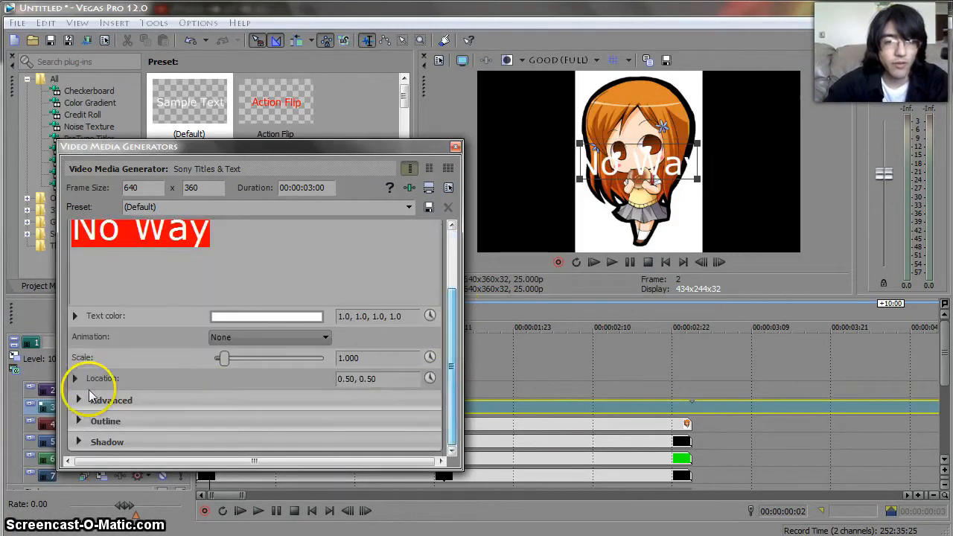
click(78, 421)
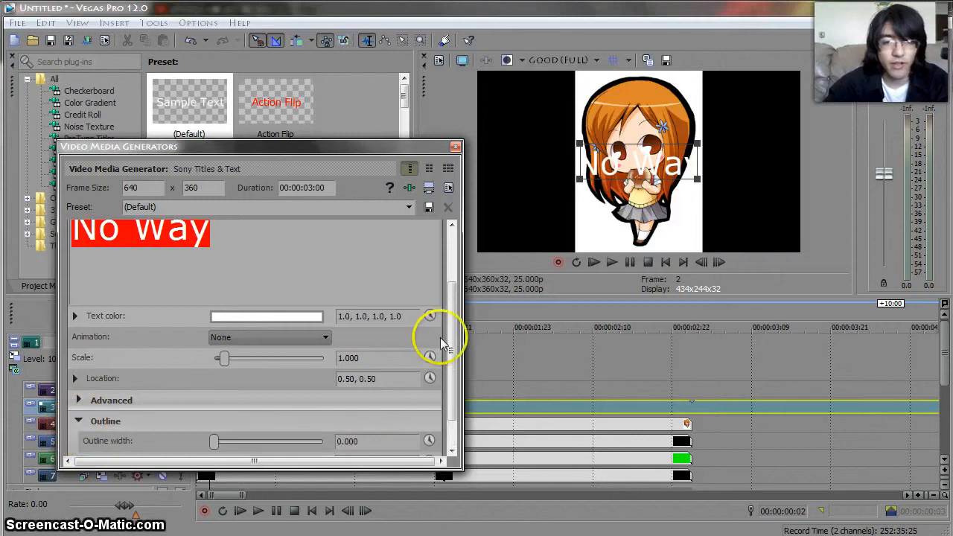
drag(452, 341, 454, 393)
drag(215, 400, 288, 405)
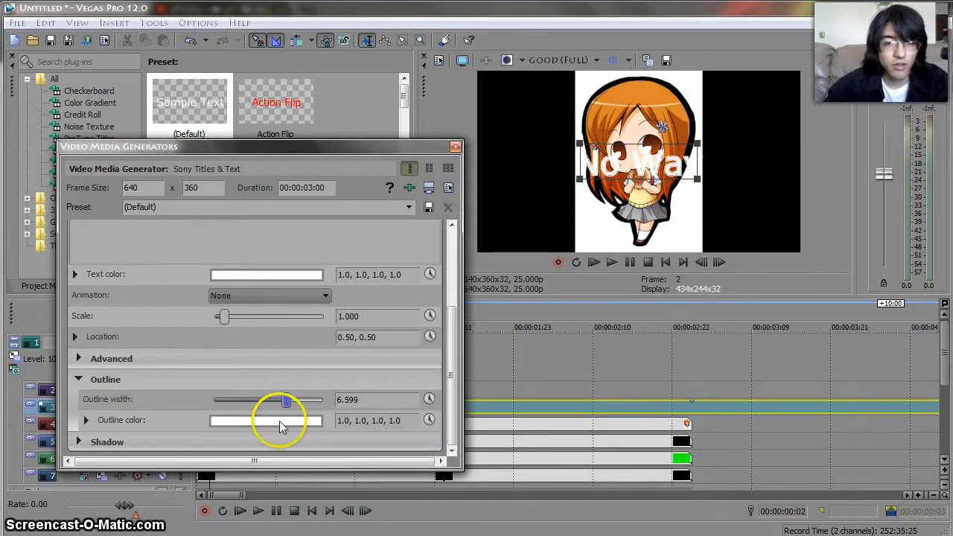
click(281, 427)
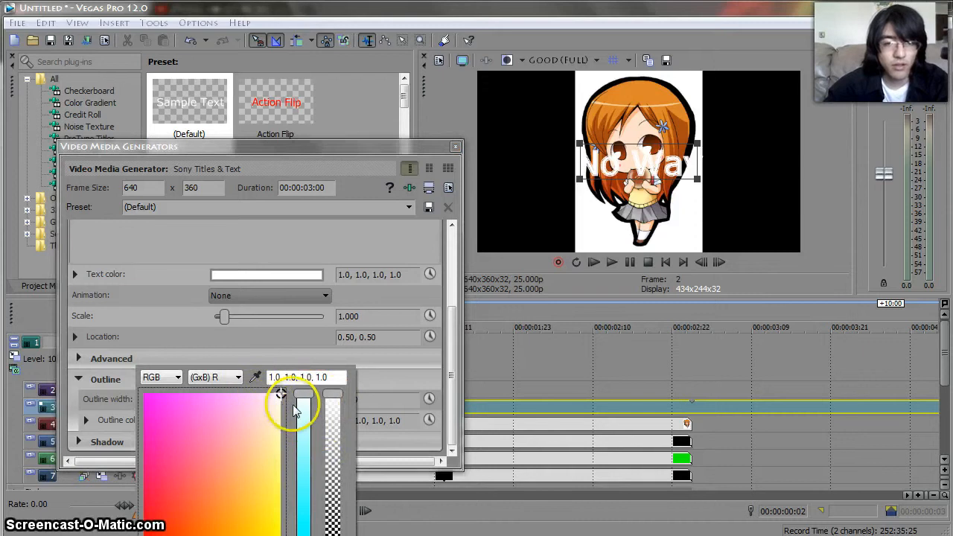
drag(330, 390, 304, 533)
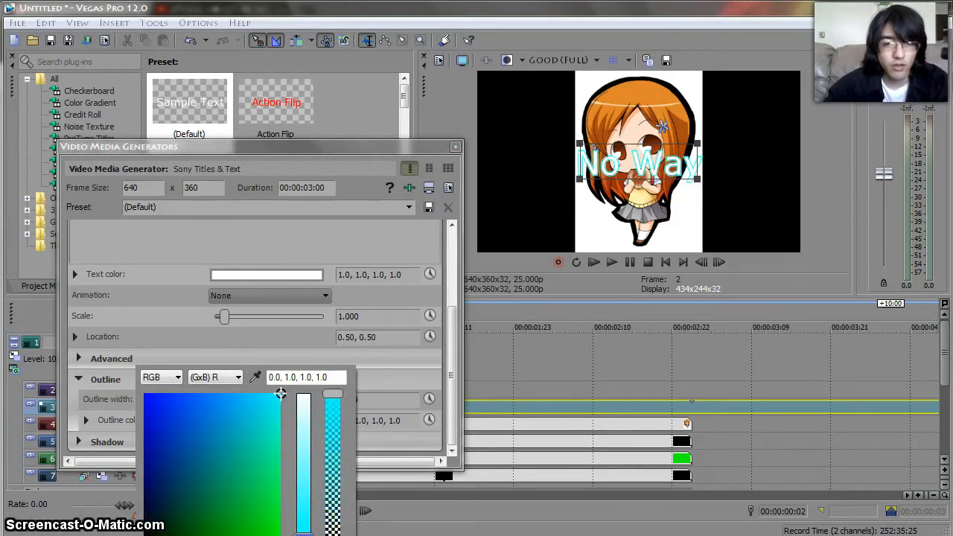
drag(280, 409, 148, 533)
click(375, 376)
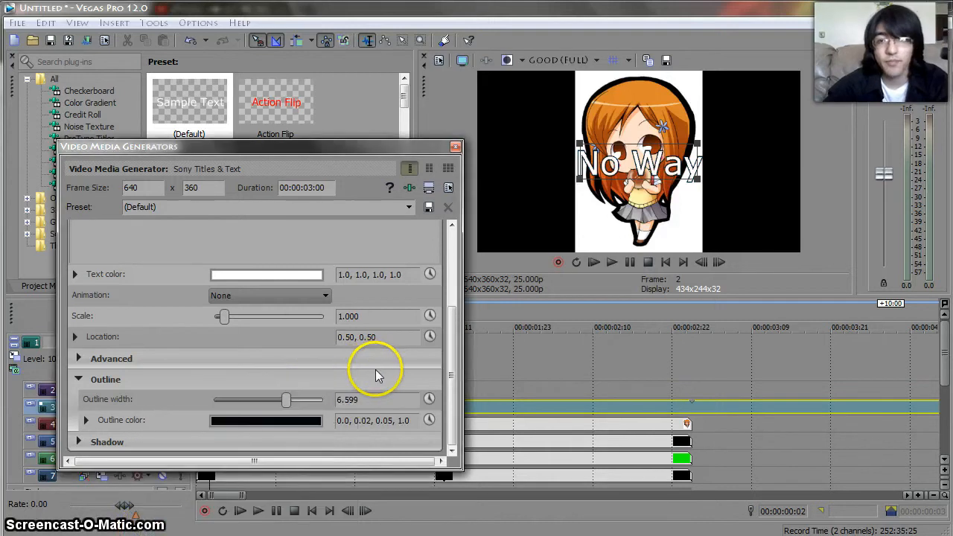
drag(288, 405, 304, 399)
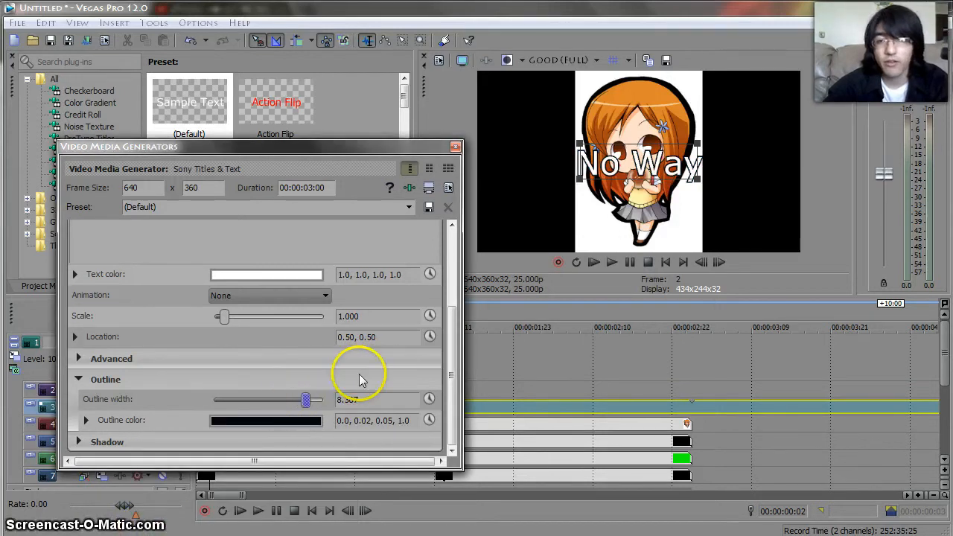
click(456, 146)
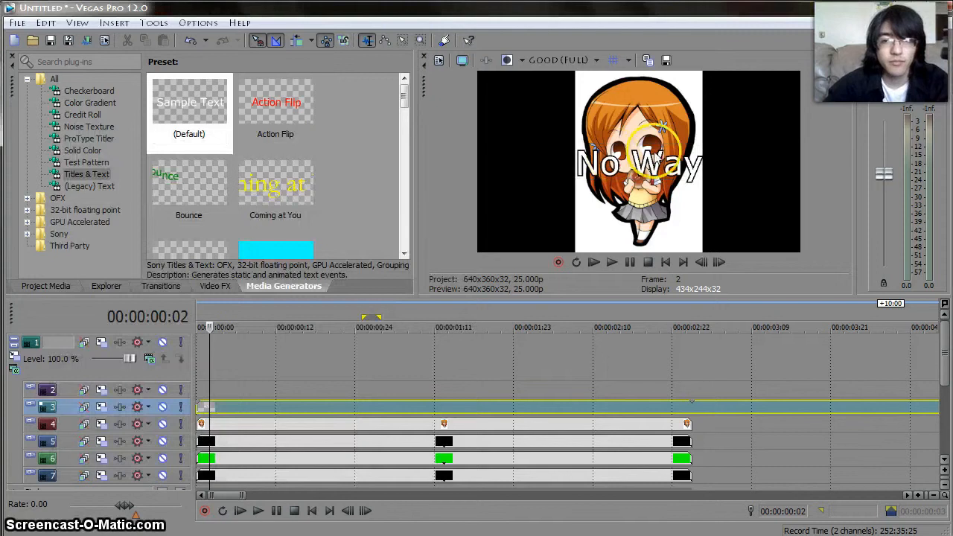
Step: Mute tracks 3 through 6, leaving the black solid on track 7 active
click(225, 476)
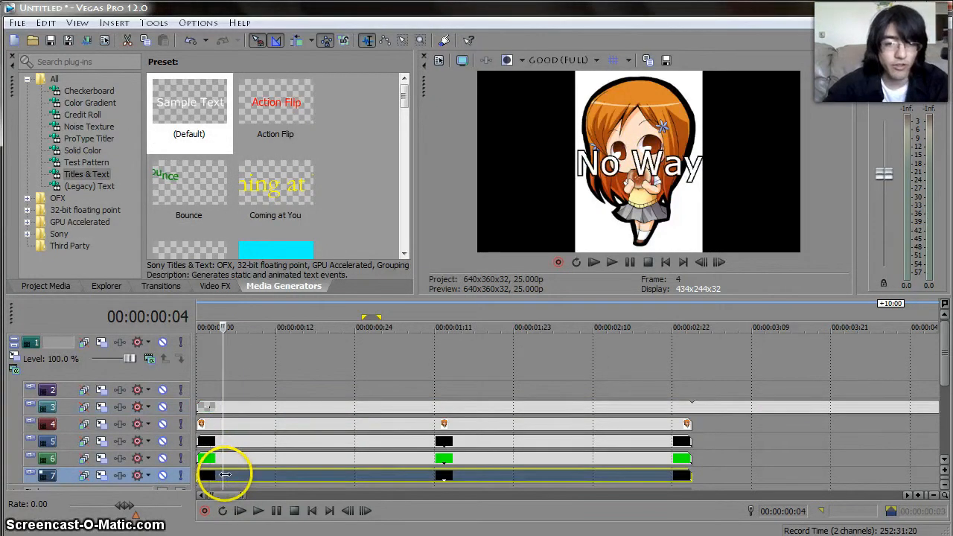
click(162, 476)
click(163, 458)
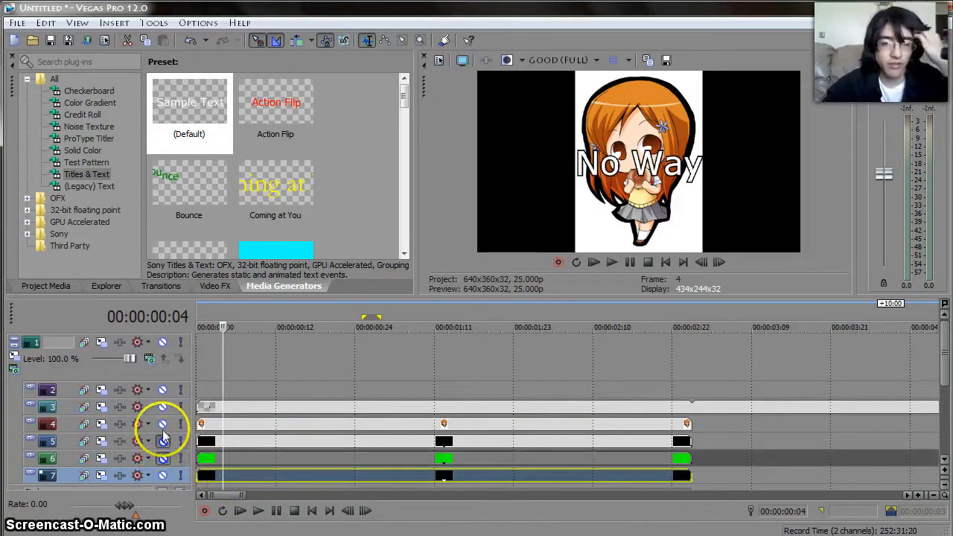
click(163, 441)
click(163, 424)
click(163, 407)
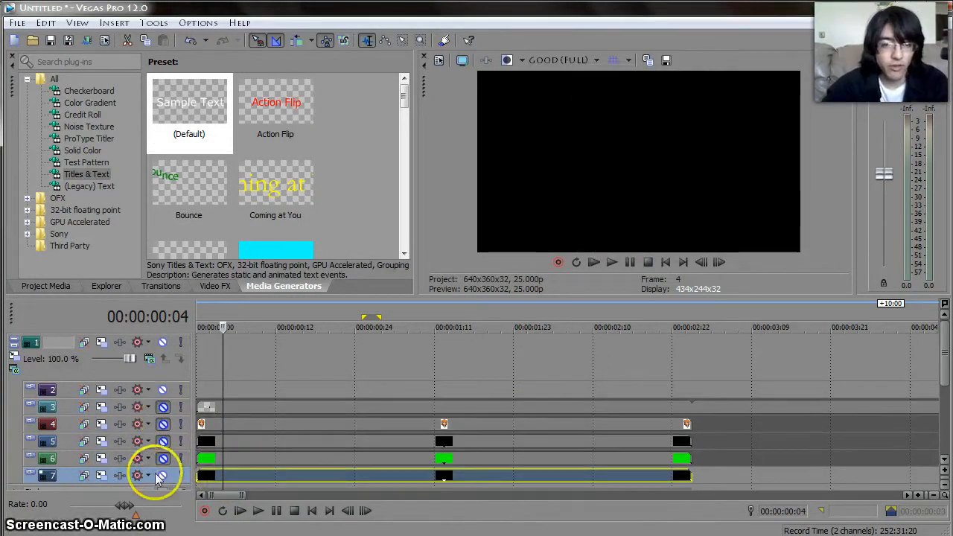
Step: Set the Track Motion width of track 7 to 321.5 with its proportions kept
click(85, 475)
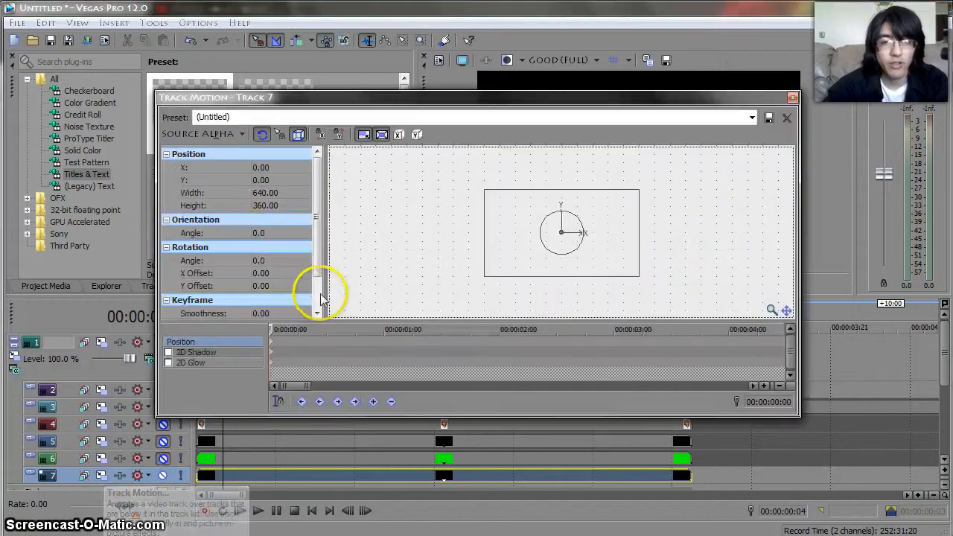
double_click(257, 192)
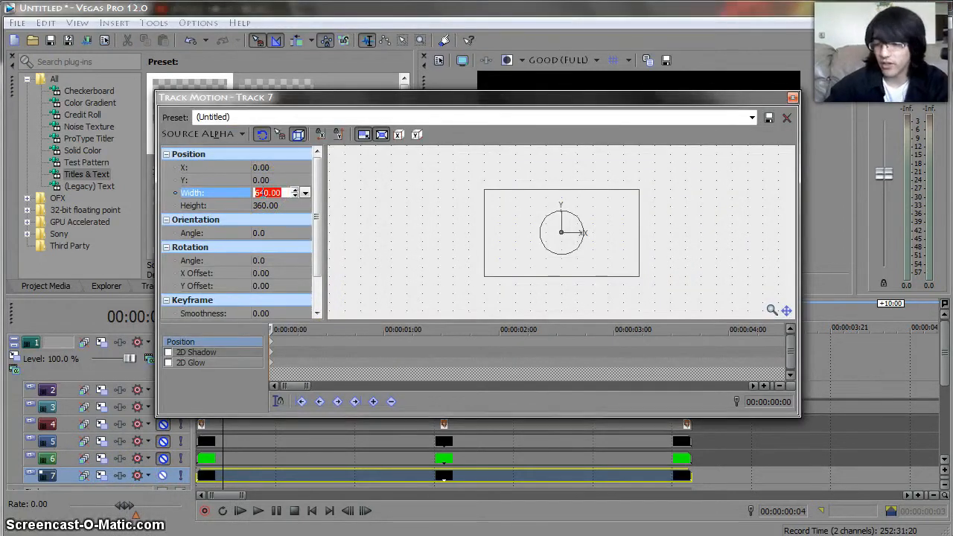
text(321.5)
key(Return)
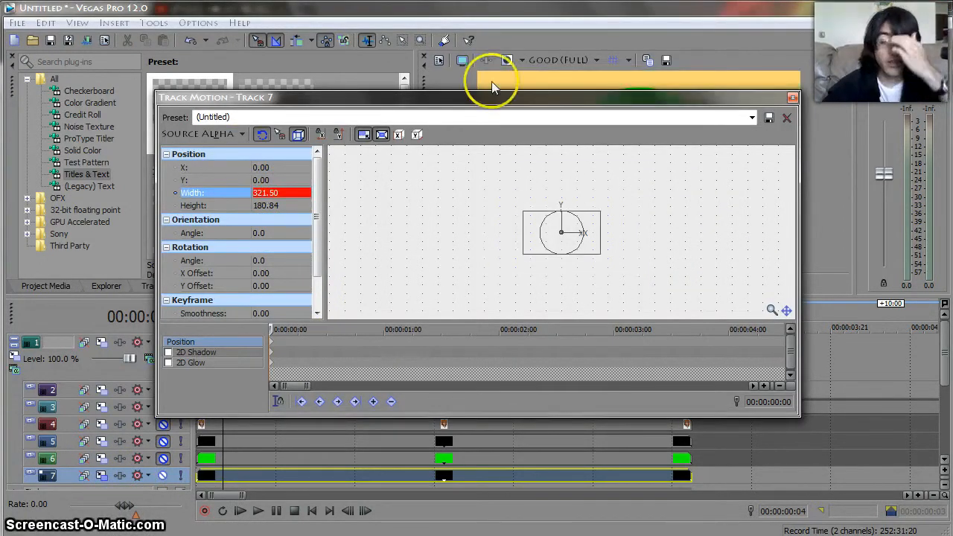
click(793, 97)
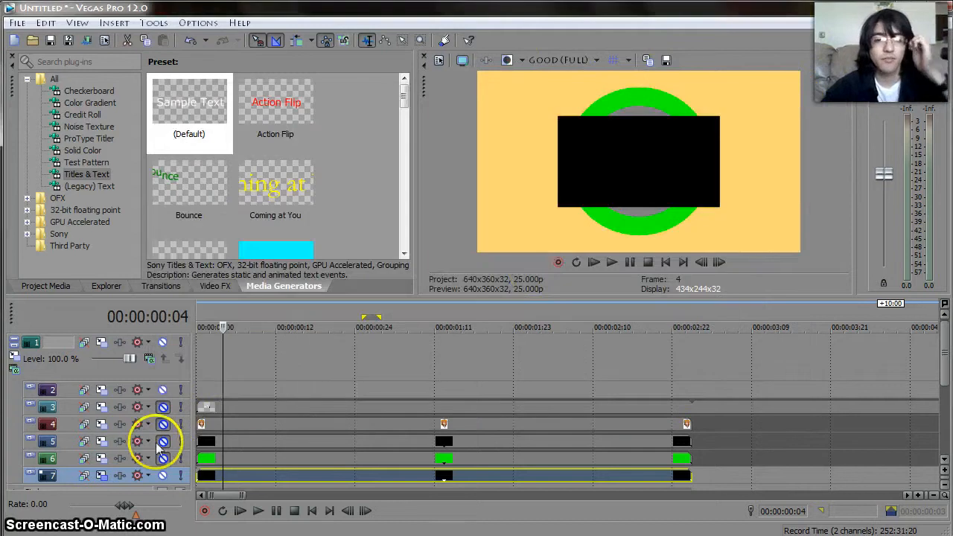
Step: Unmute track 6 and shrink its green solid with Track Motion to about 291 × 164, inside the black rectangle
click(101, 458)
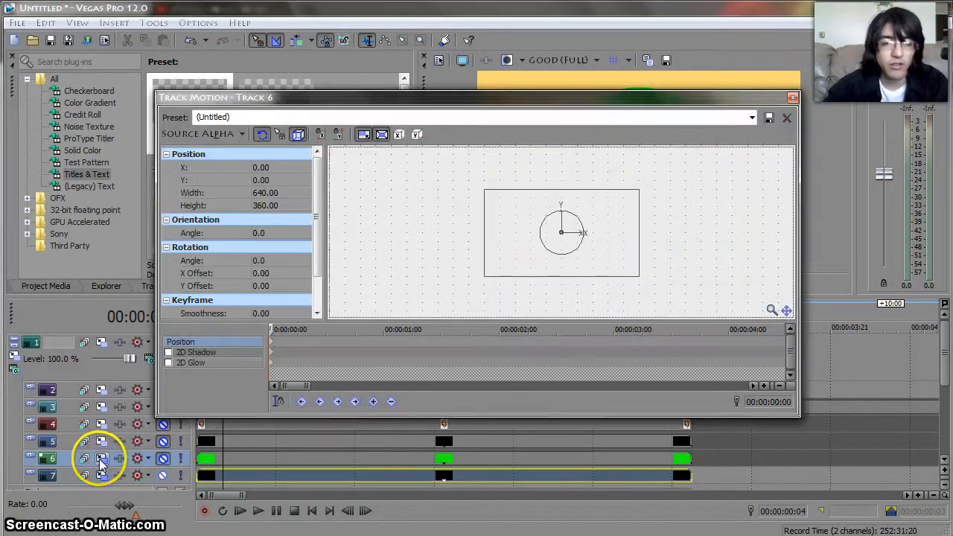
drag(638, 96, 539, 201)
drag(537, 291, 500, 289)
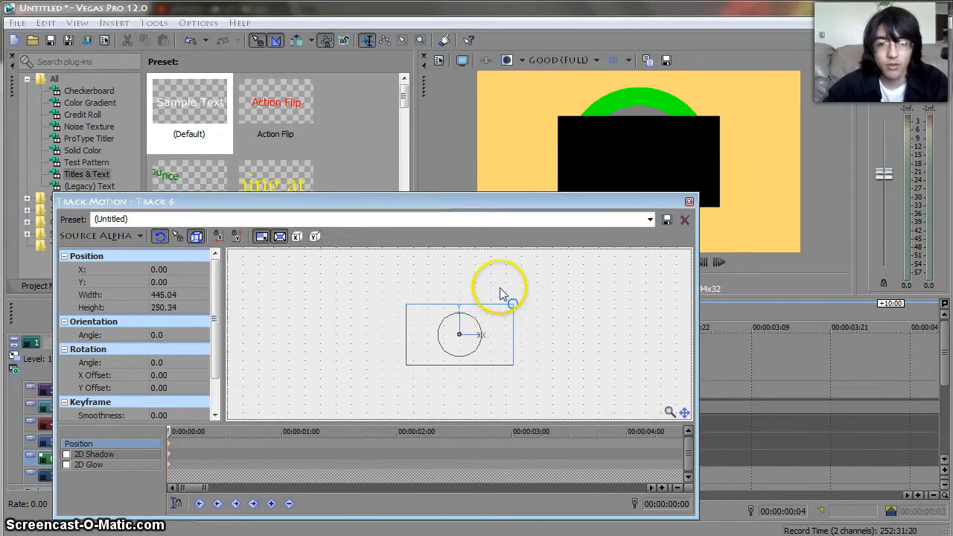
click(693, 202)
click(163, 459)
click(111, 460)
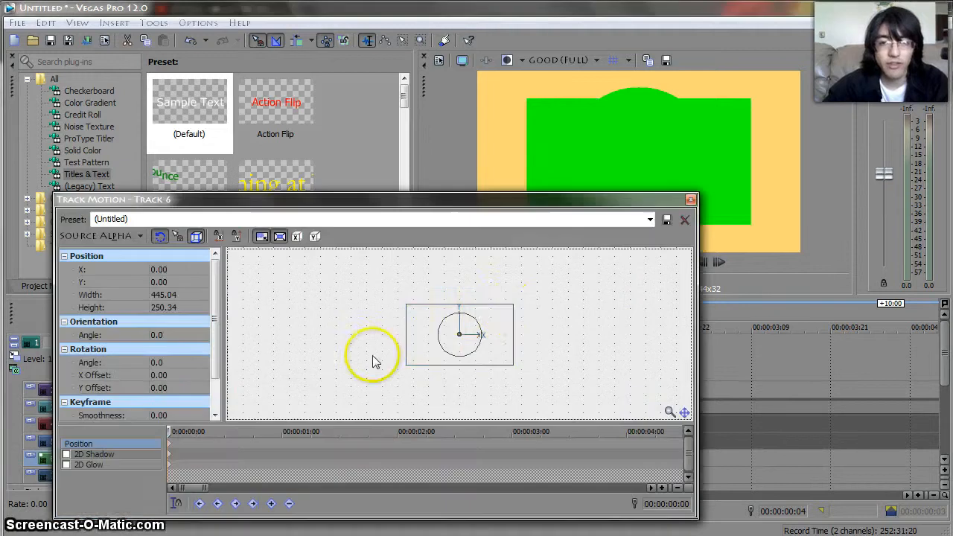
drag(512, 309, 496, 319)
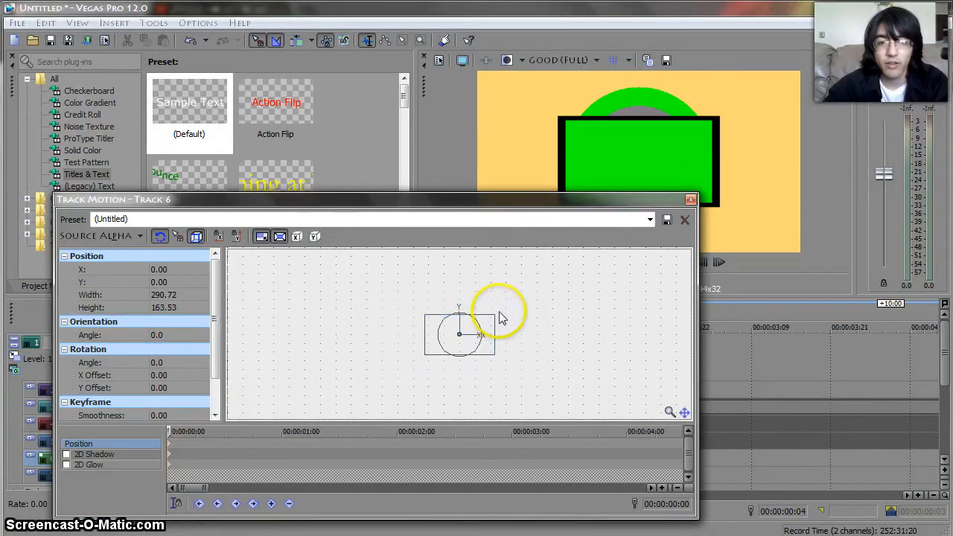
click(692, 199)
Step: Unmute track 5 and use Track Motion to shrink its black solid to about 175 × 98.5, rotated to about -20.9 degrees
click(163, 441)
click(102, 443)
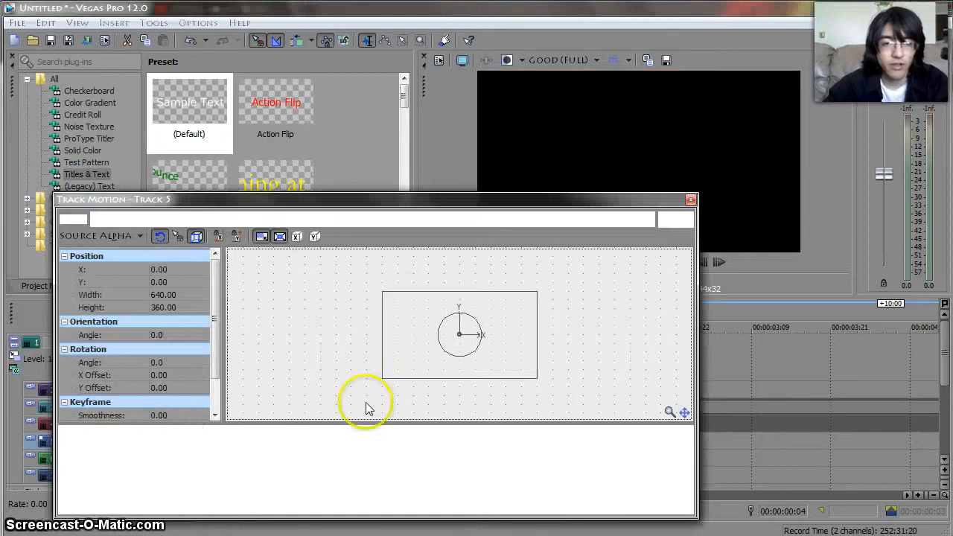
drag(536, 294, 473, 317)
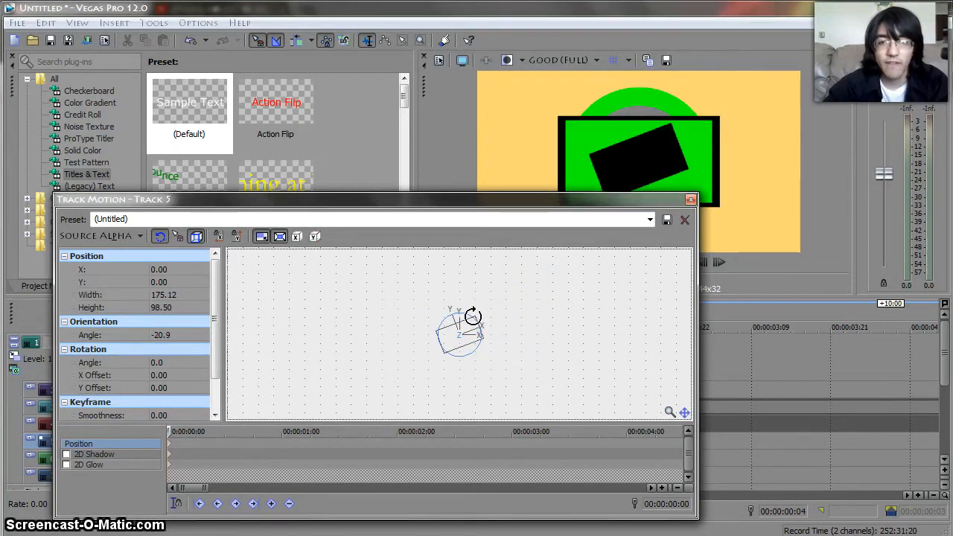
click(691, 200)
Step: Unmute track 4 and use Track Motion to fit the chibi image inside the tilted black rectangle, about 222 × 125 at 65.7 degrees
click(163, 407)
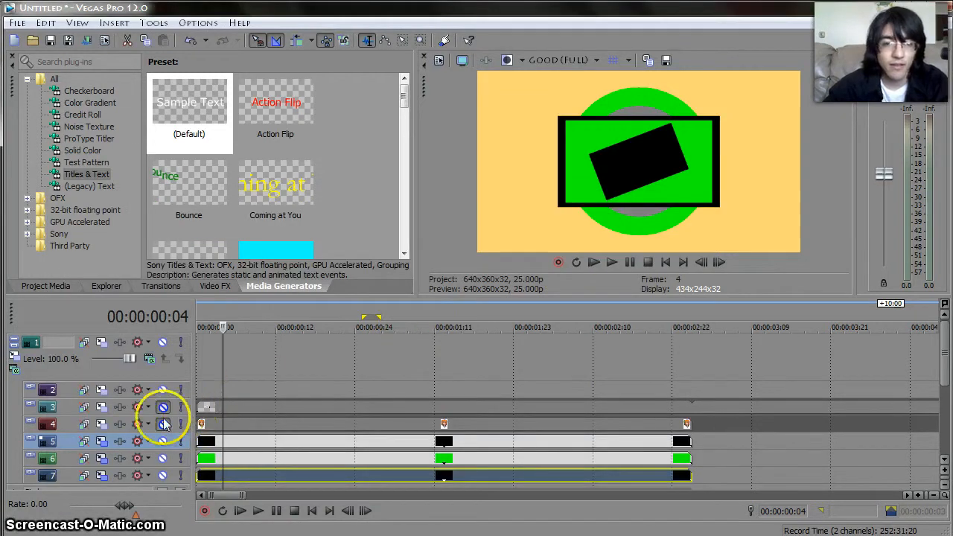
click(163, 424)
click(101, 424)
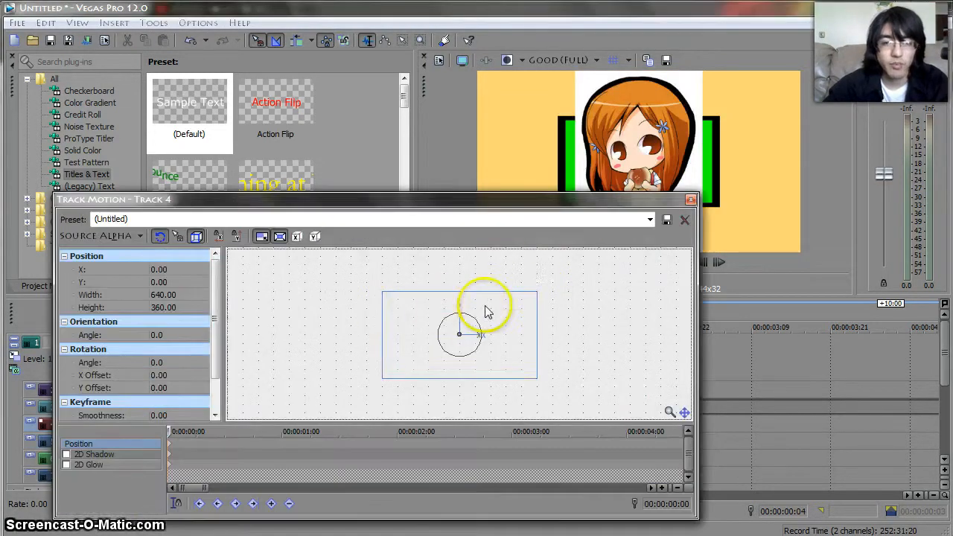
drag(536, 291, 481, 341)
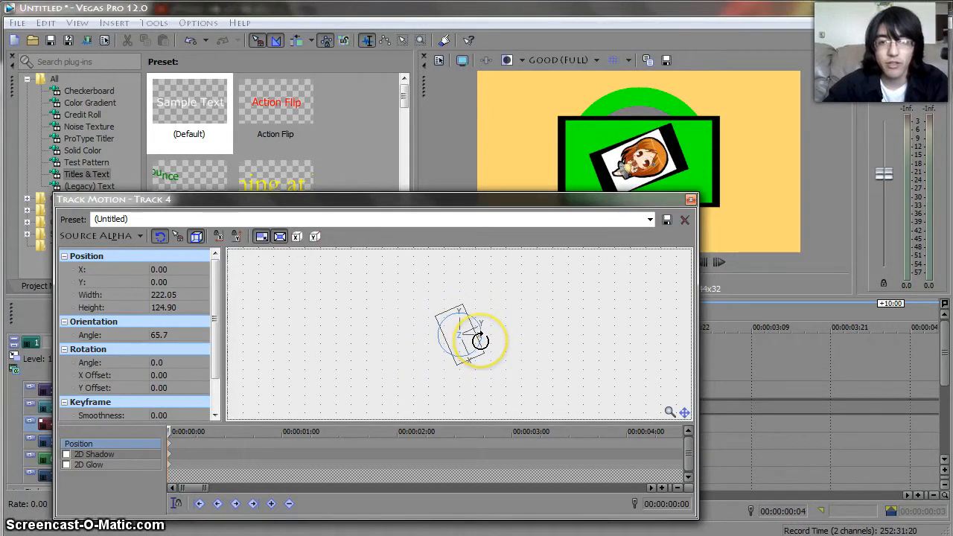
click(691, 199)
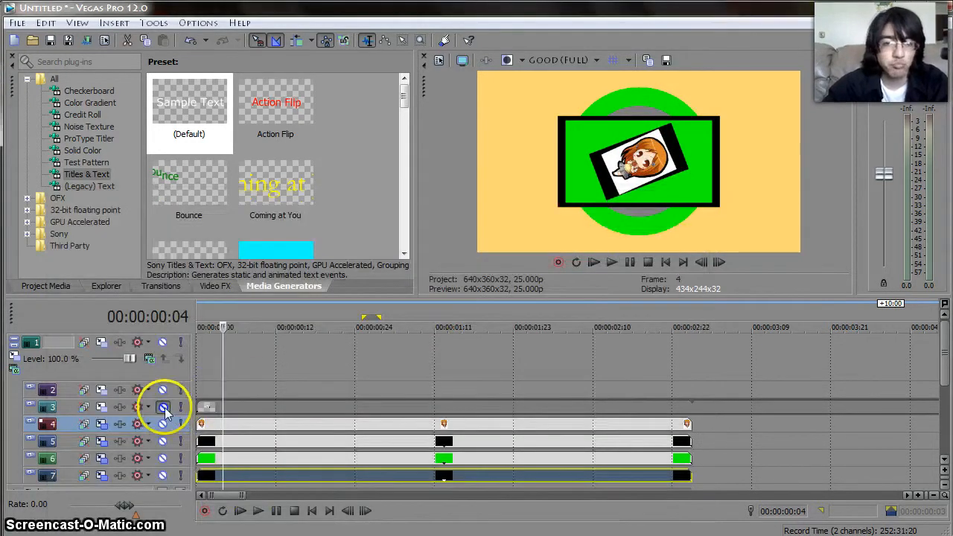
Step: Unmute track 3 and use Track Motion to place the text at about X -74, Y 58, sized about 304 × 171 and rotated 11.1 degrees
click(164, 408)
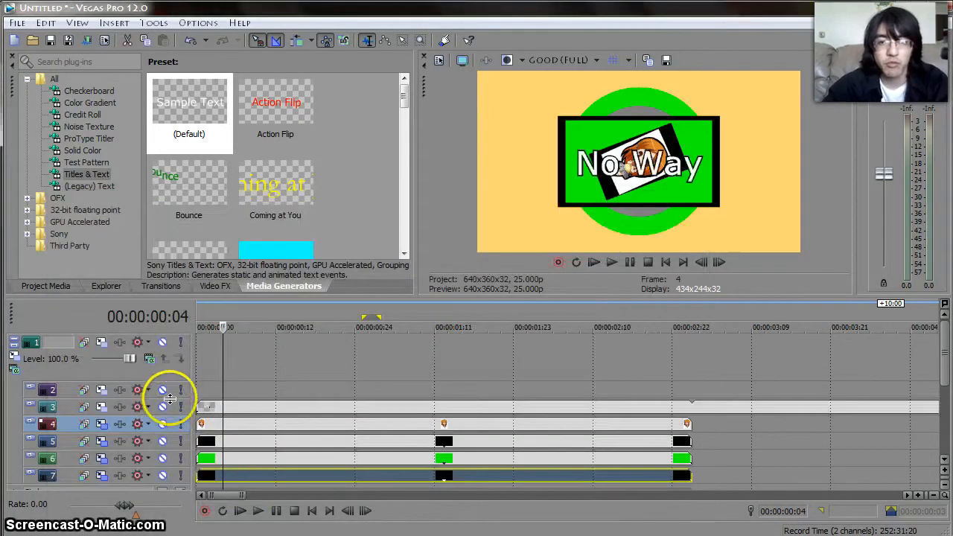
click(119, 407)
drag(538, 290, 499, 328)
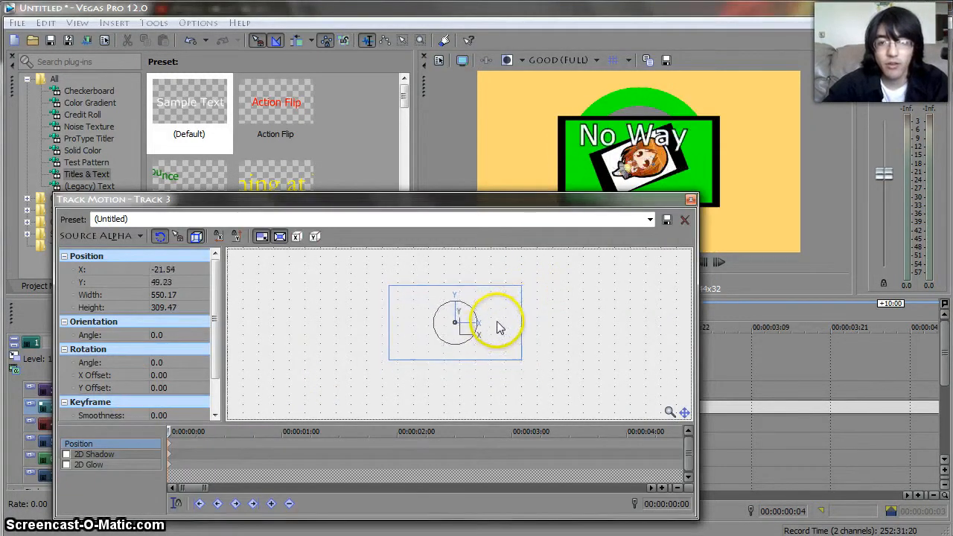
drag(519, 285, 473, 322)
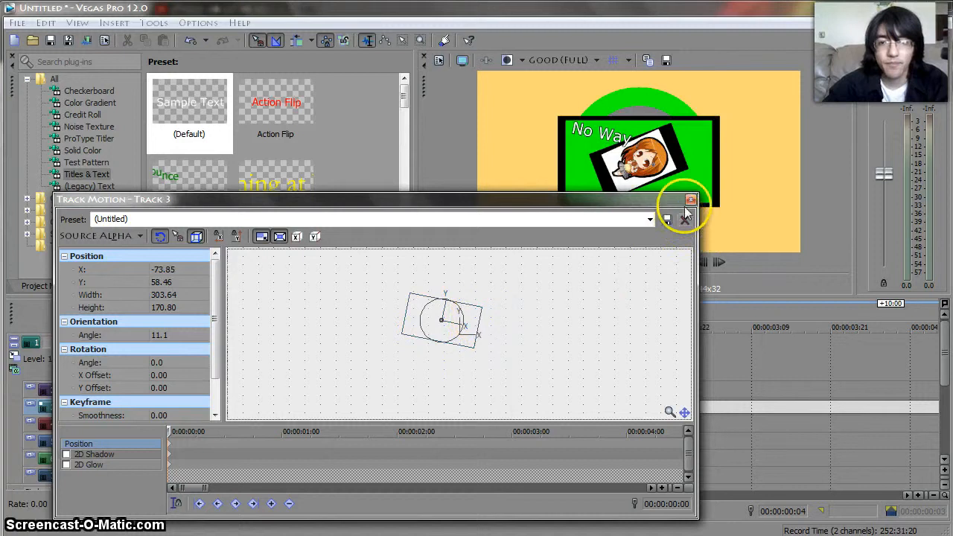
click(690, 200)
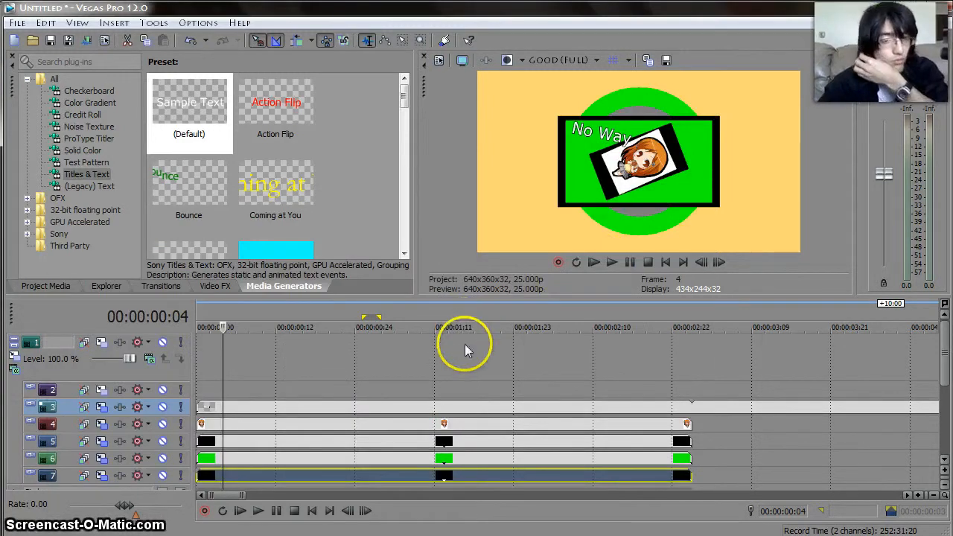
Step: Trim the text event on track 3 so it ends together with the events on the tracks below
double_click(63, 343)
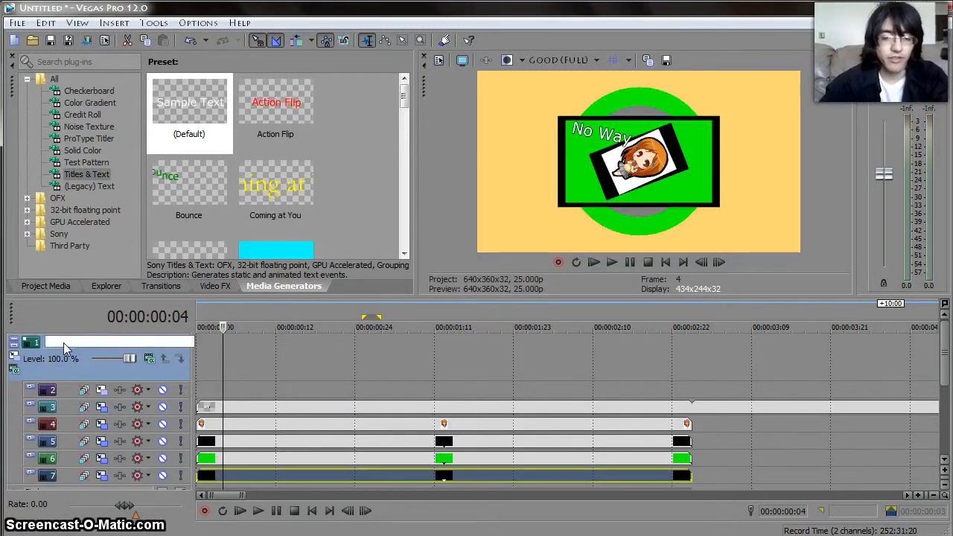
key(Return)
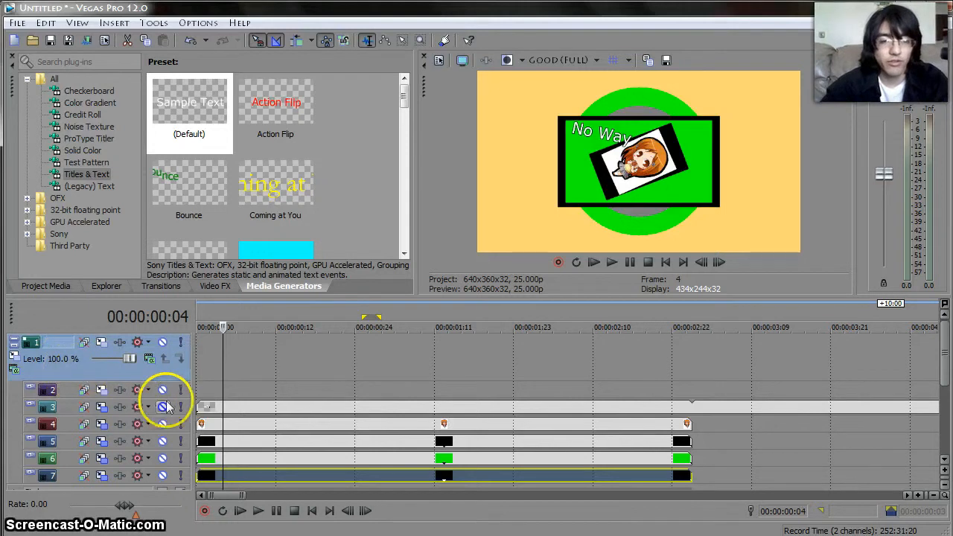
drag(945, 344, 946, 376)
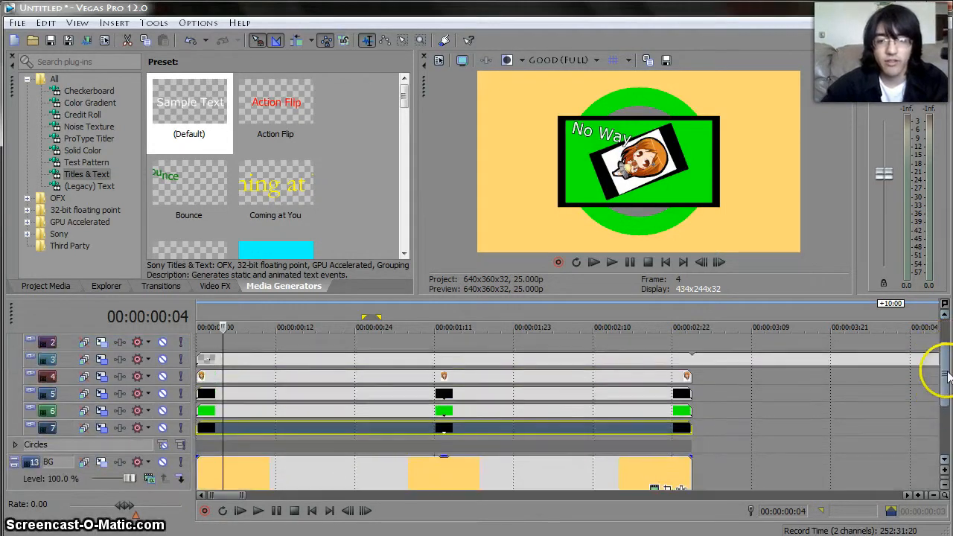
click(692, 365)
click(709, 356)
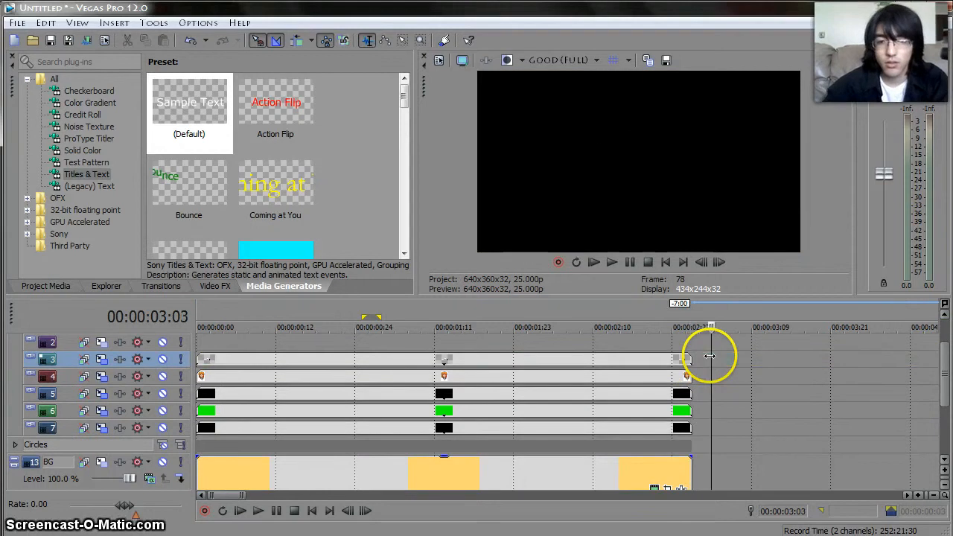
Step: Duplicate the whole parent-and-child group of tracks 1 to 7 twice, making three copies in total
shift+click(66, 428)
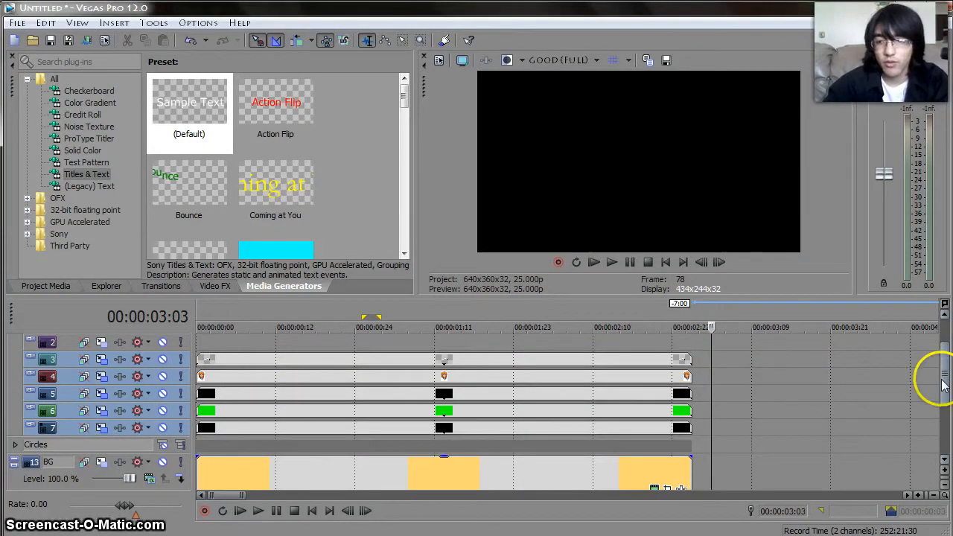
drag(944, 383, 946, 376)
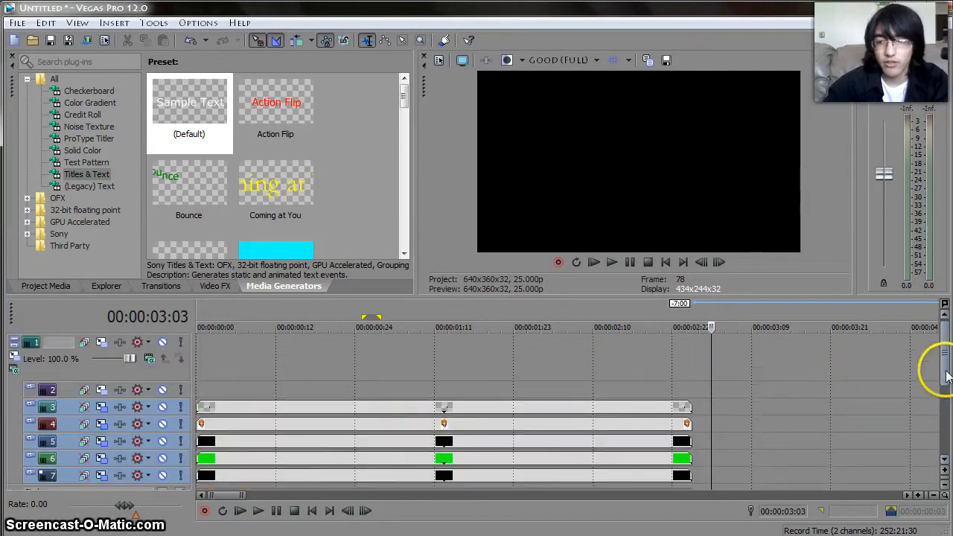
click(63, 476)
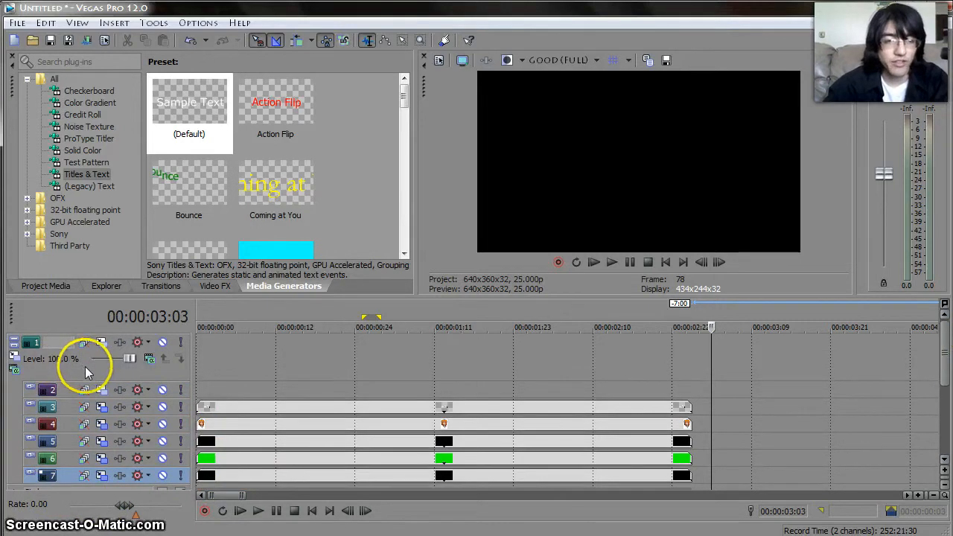
shift+click(85, 366)
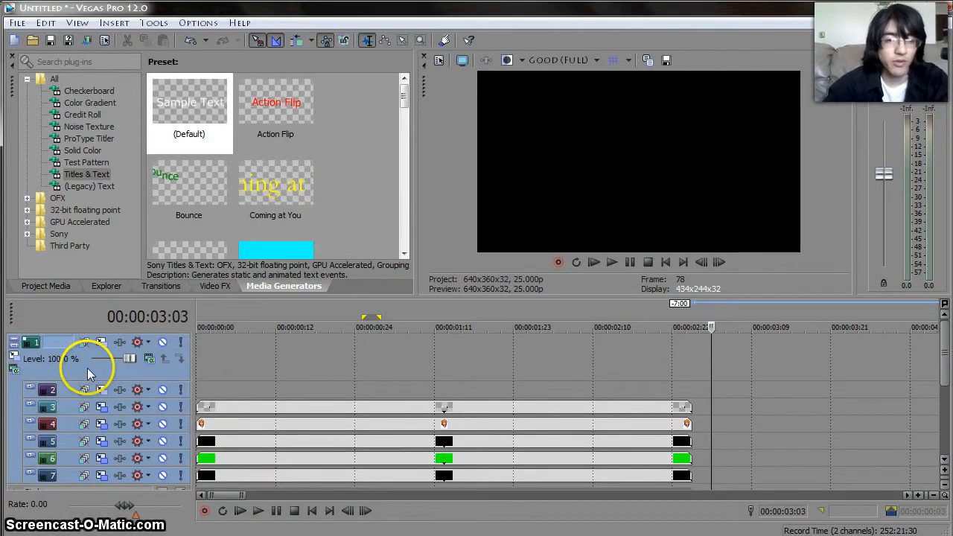
right_click(87, 368)
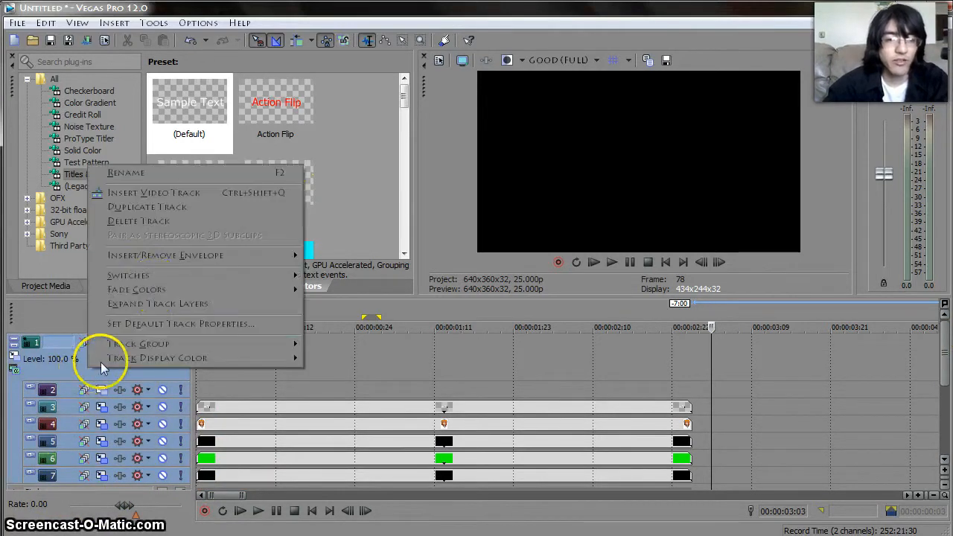
click(178, 212)
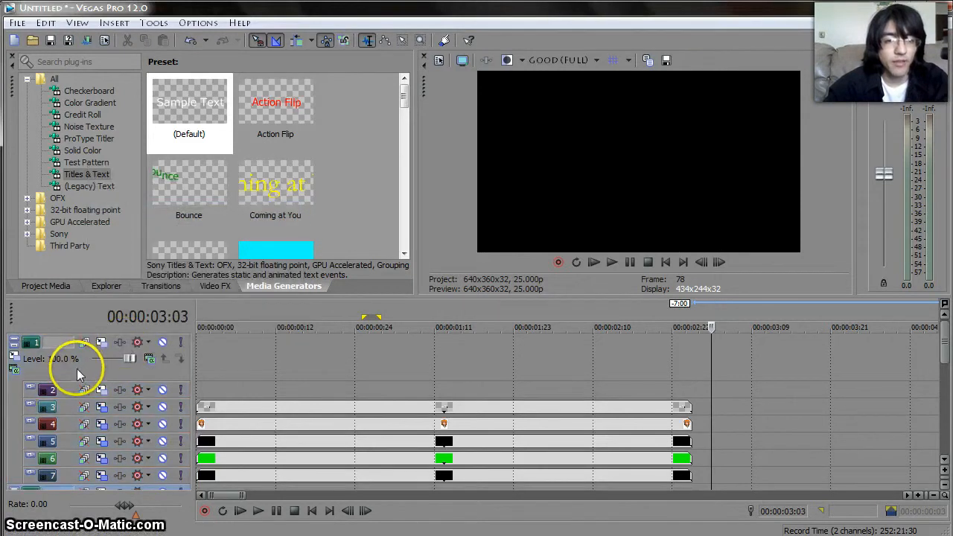
right_click(68, 493)
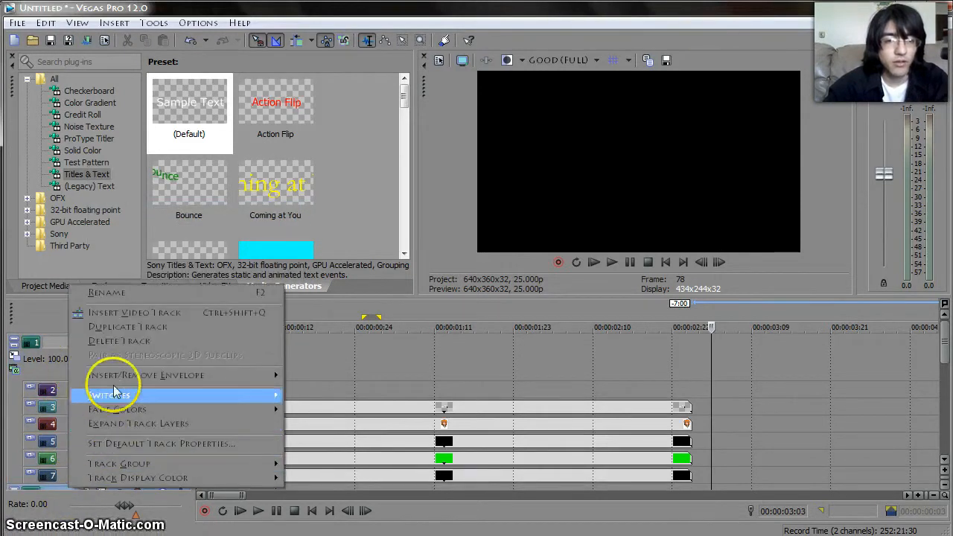
click(118, 329)
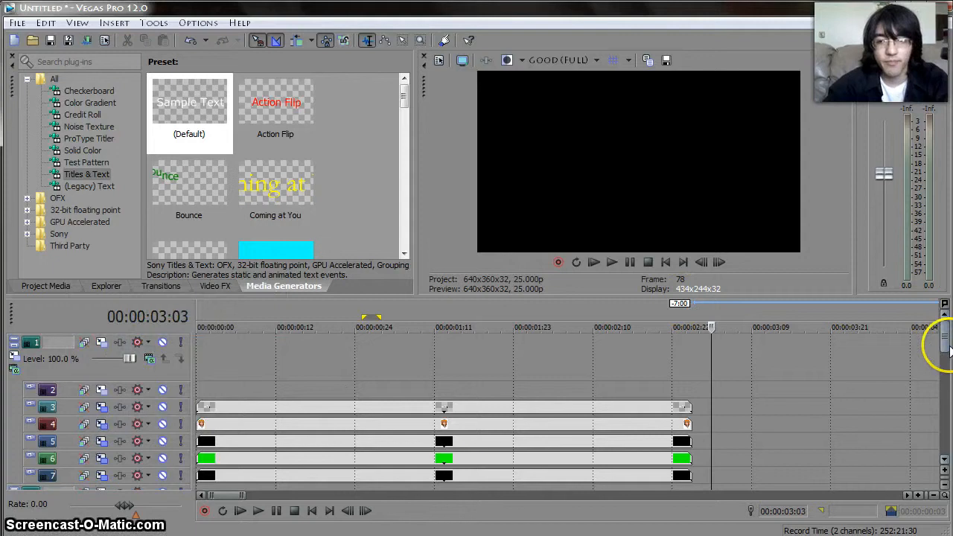
Step: Insert a new empty video track above all others and make track 2 its compositing child
click(484, 423)
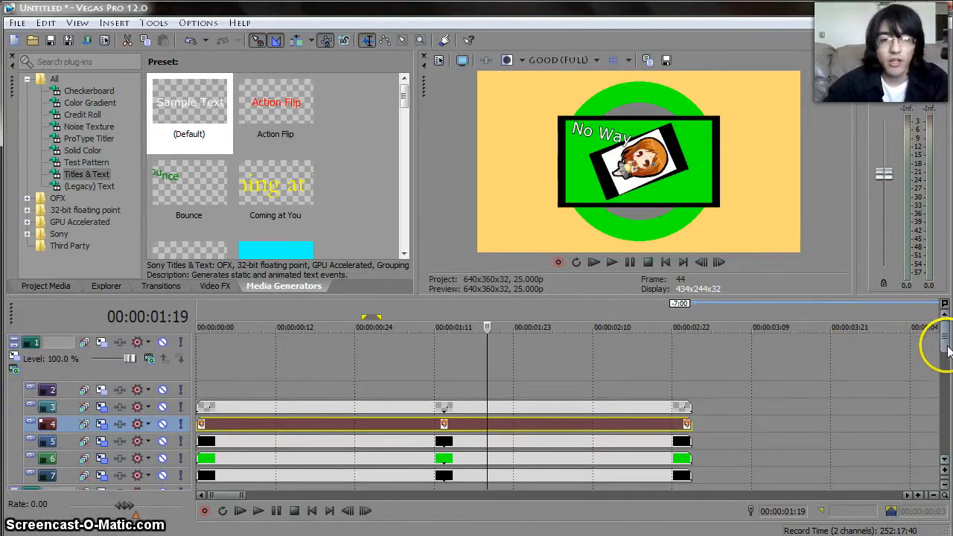
drag(946, 350, 947, 324)
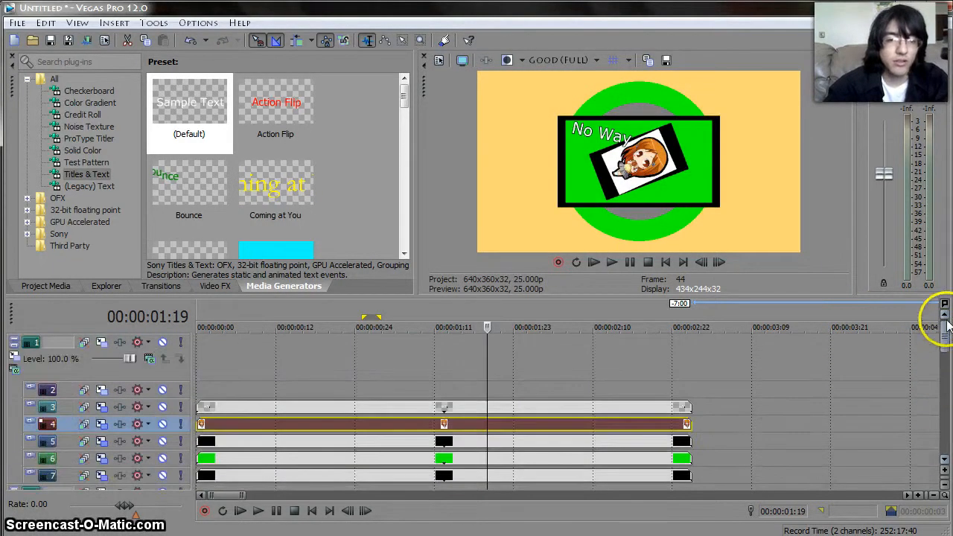
click(83, 366)
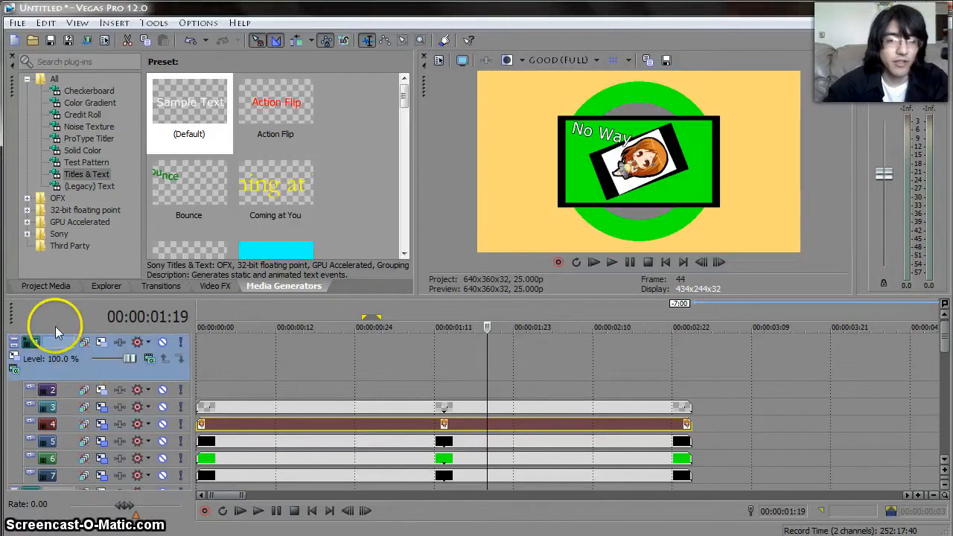
key(ctrl+shift+q)
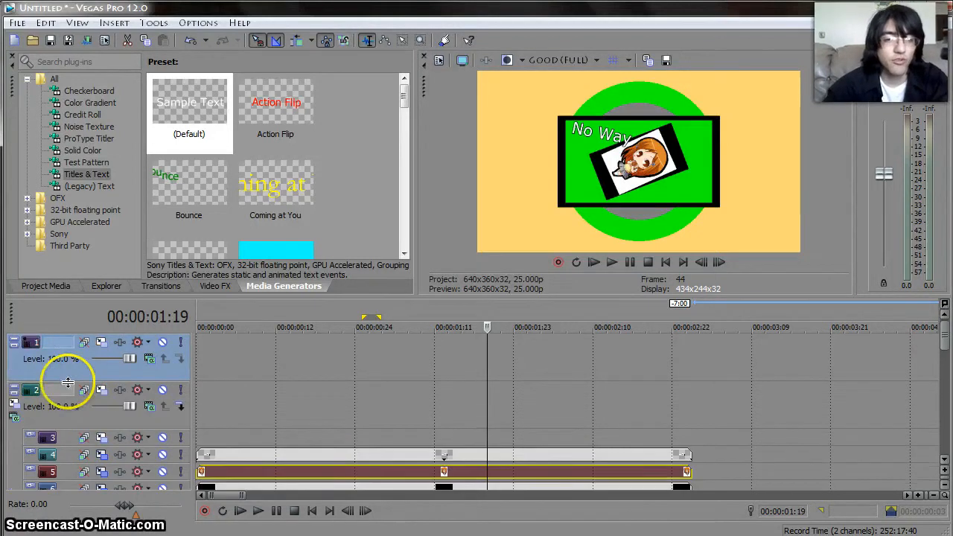
click(183, 409)
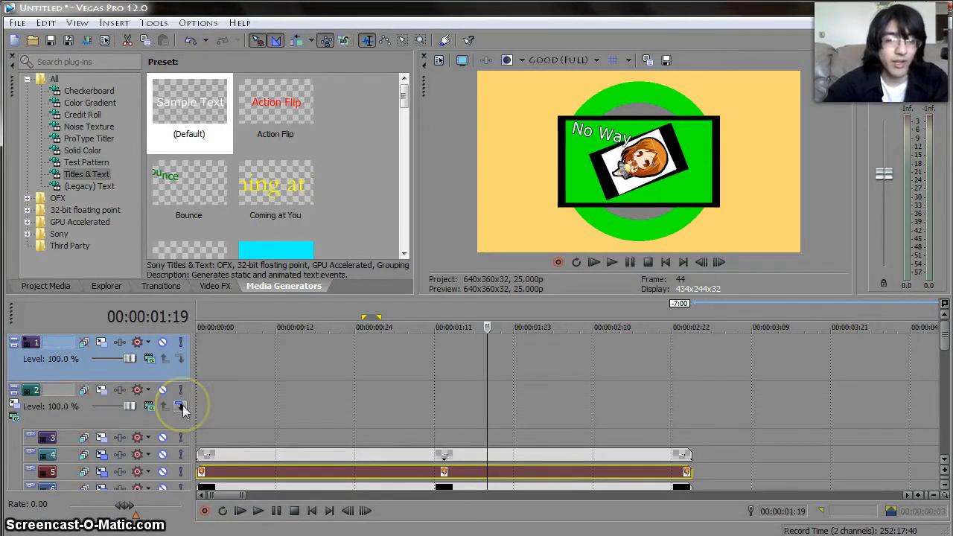
click(183, 409)
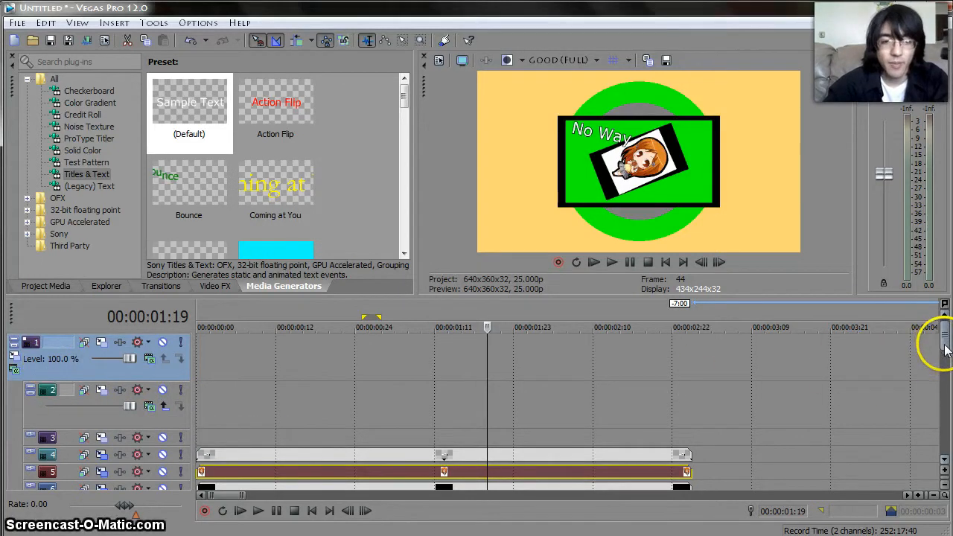
Step: Nest tracks 3 to 8 one level deeper as compositing children of track 2
drag(945, 350, 945, 361)
drag(63, 400, 63, 482)
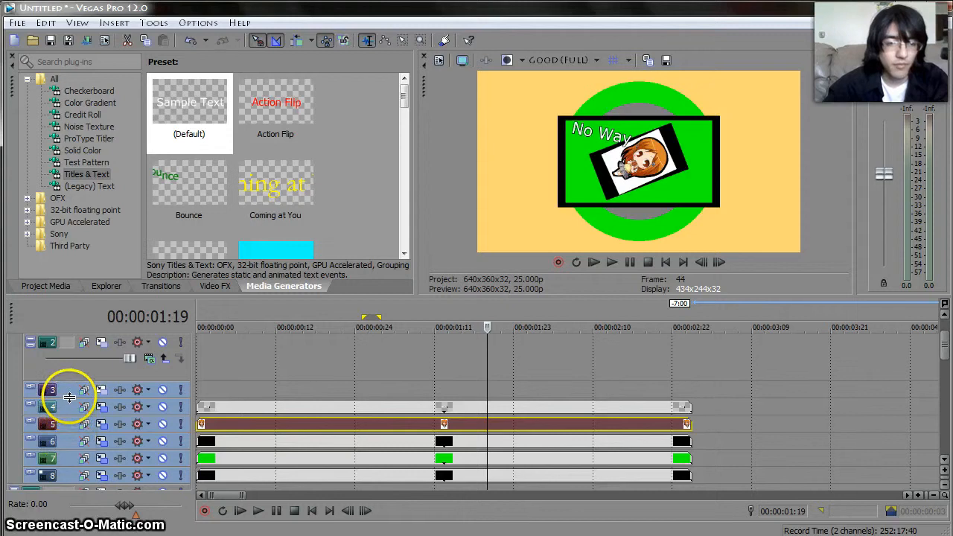
drag(69, 397, 84, 365)
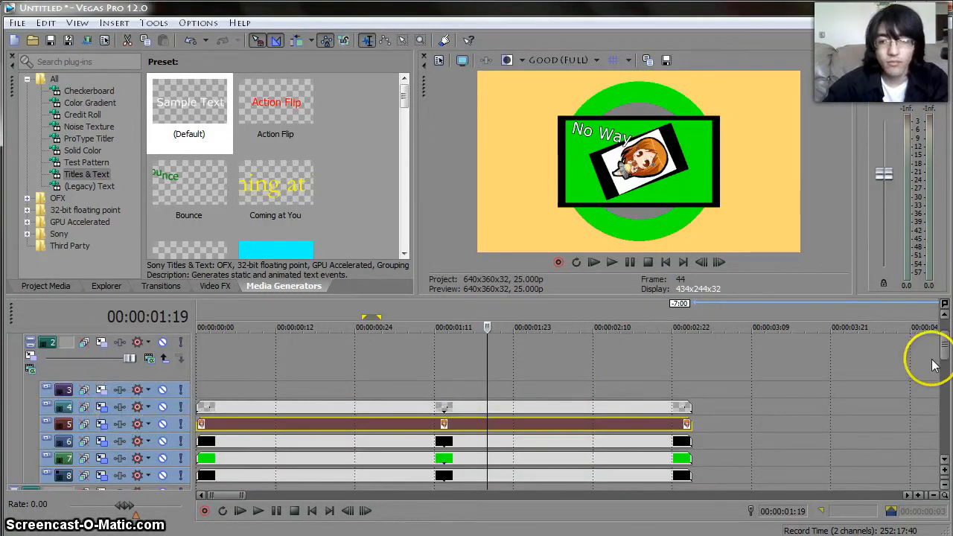
drag(946, 352, 943, 331)
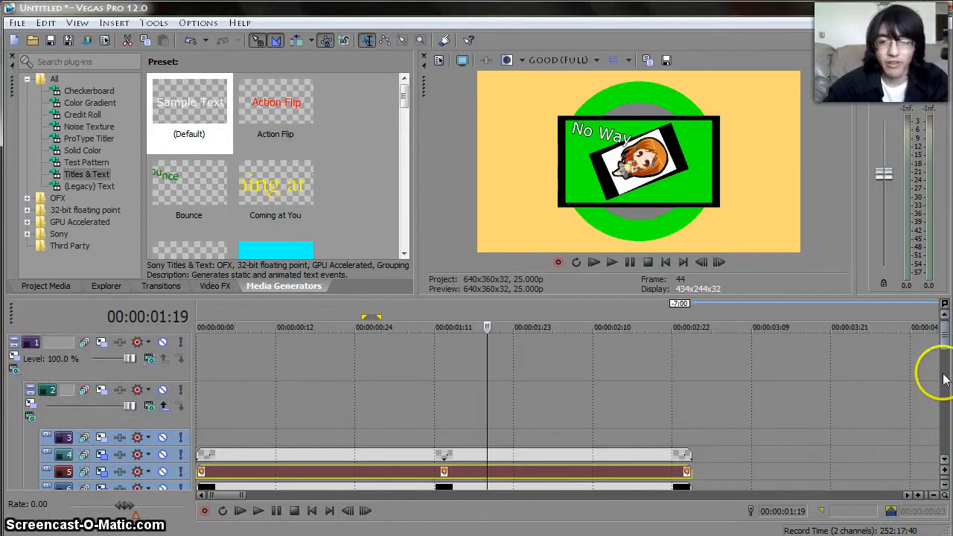
Step: Make track 9 a compositing child of track 1 and nest tracks 10 to 15 beneath track 9
drag(945, 339, 931, 366)
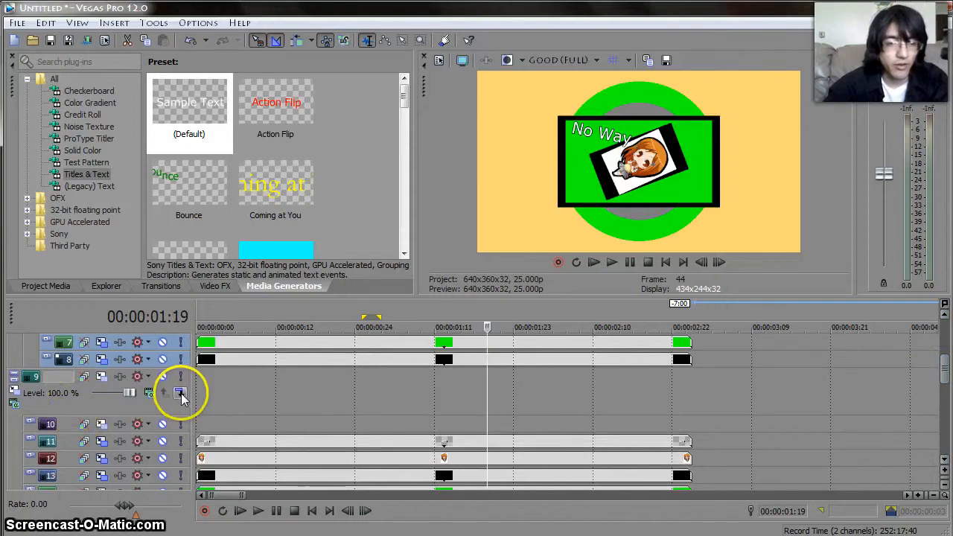
click(70, 423)
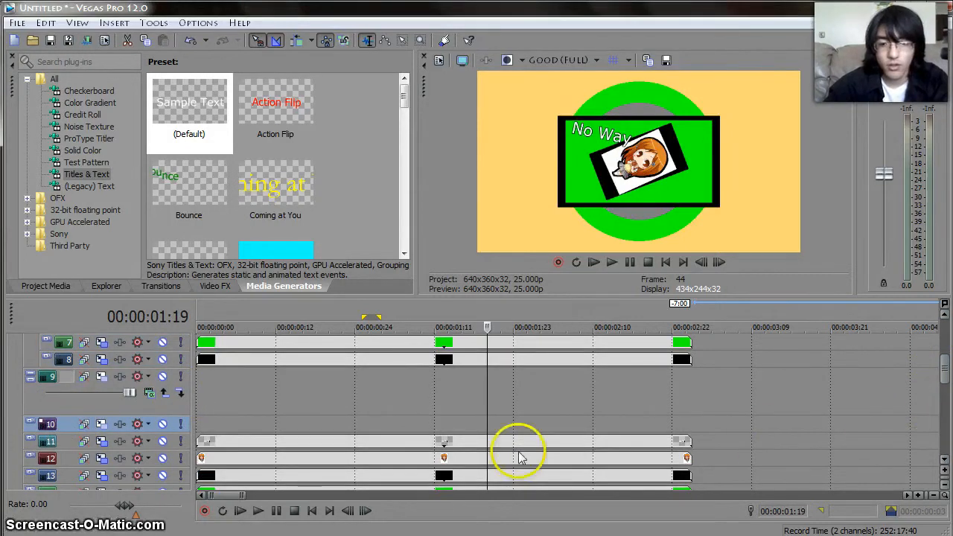
drag(944, 378, 945, 395)
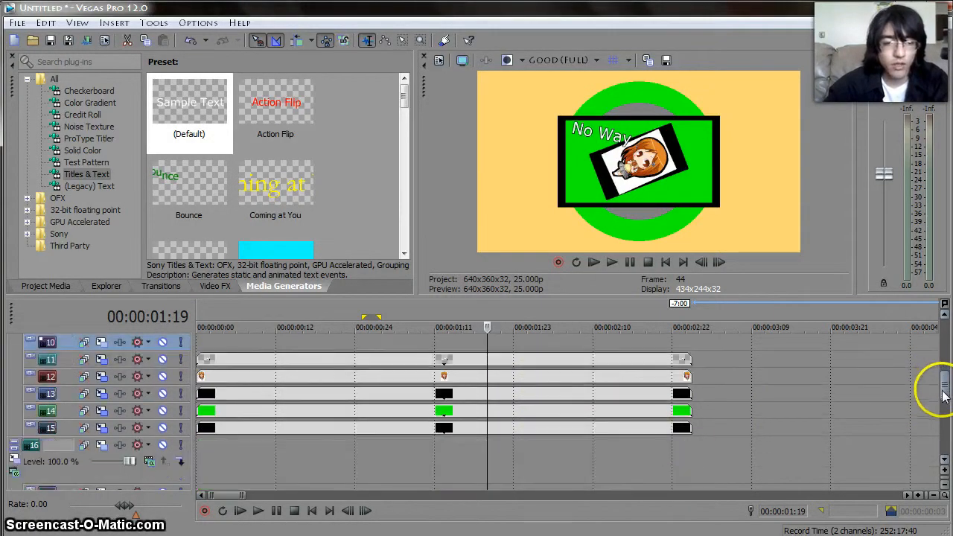
shift+click(63, 428)
right_click(62, 428)
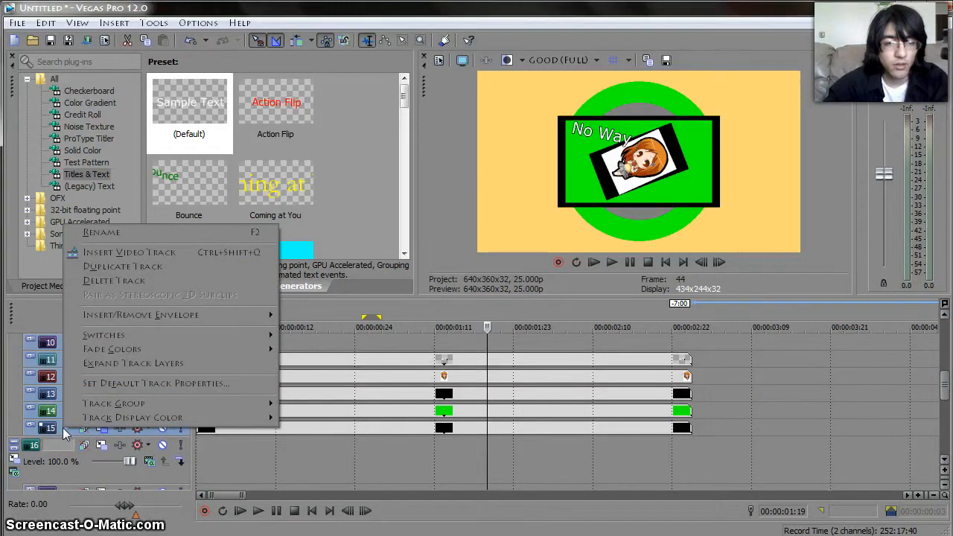
click(64, 430)
shift+click(71, 338)
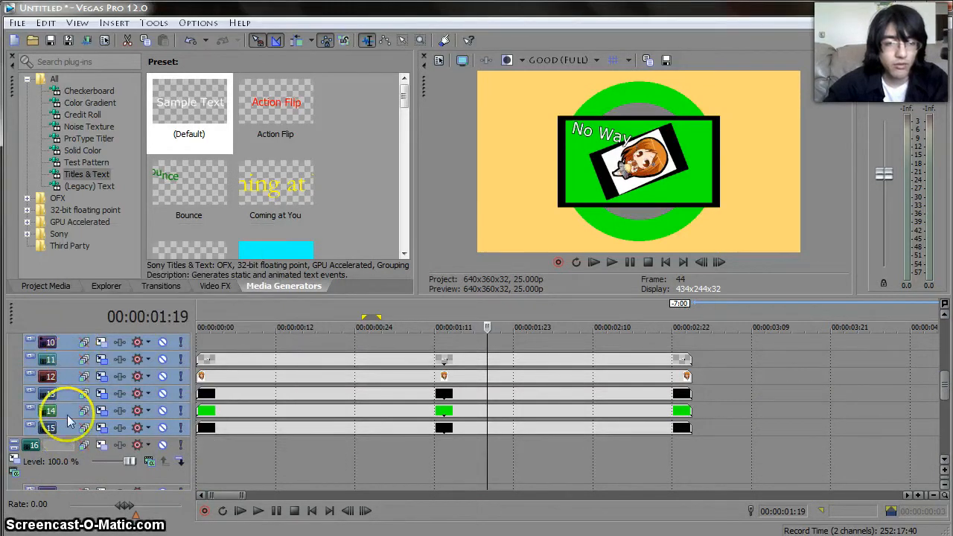
drag(66, 436, 66, 456)
click(183, 472)
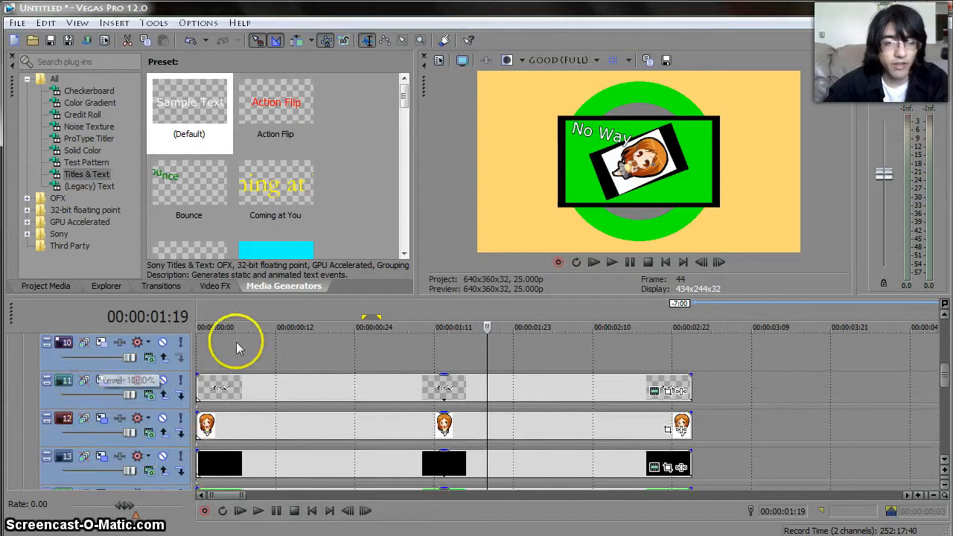
drag(90, 368, 89, 320)
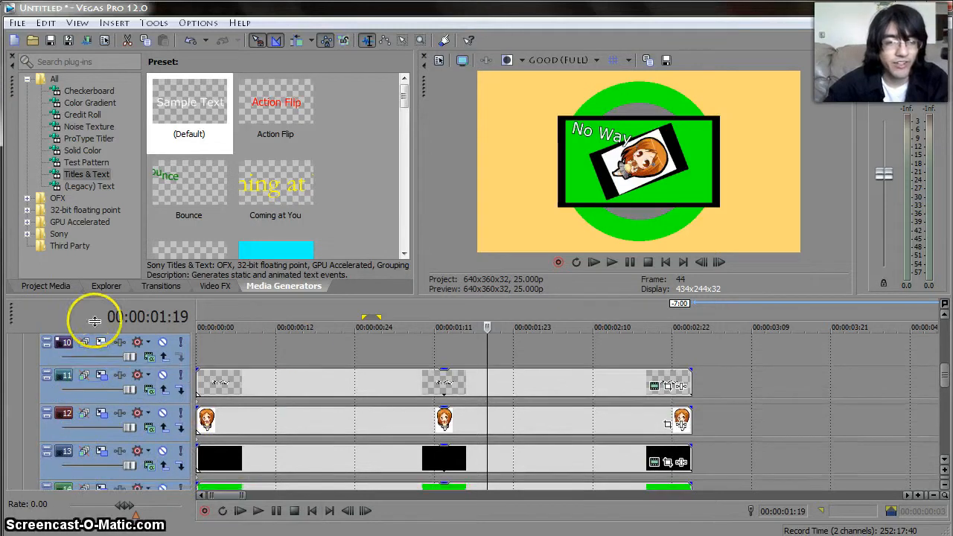
Step: Make track 16 a compositing child of track 1 and nest tracks 17 to 22 beneath track 16
drag(946, 386, 946, 406)
click(68, 406)
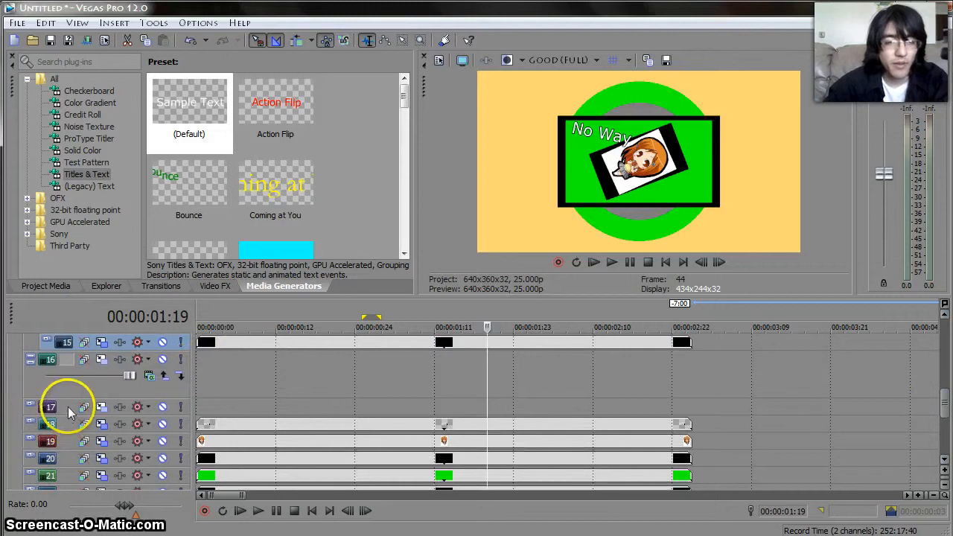
drag(946, 406, 945, 421)
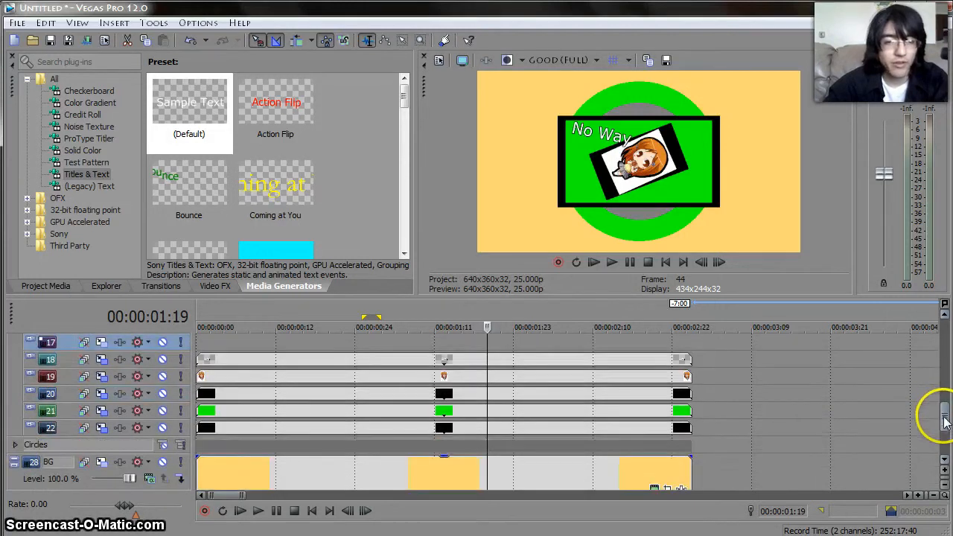
drag(68, 419, 97, 371)
click(181, 424)
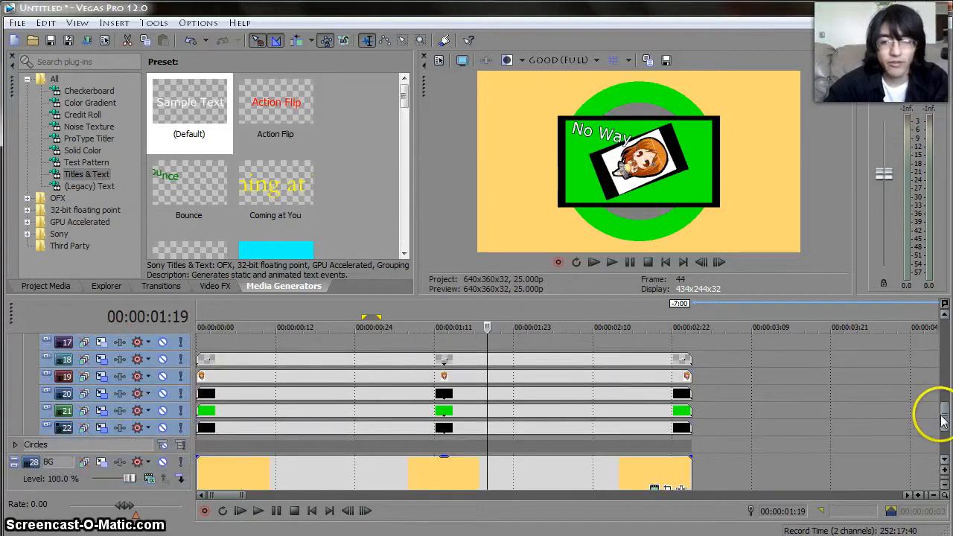
Step: Delete the empty tracks 17, 10 and 3 at the top of the three nested groups
drag(946, 420, 947, 414)
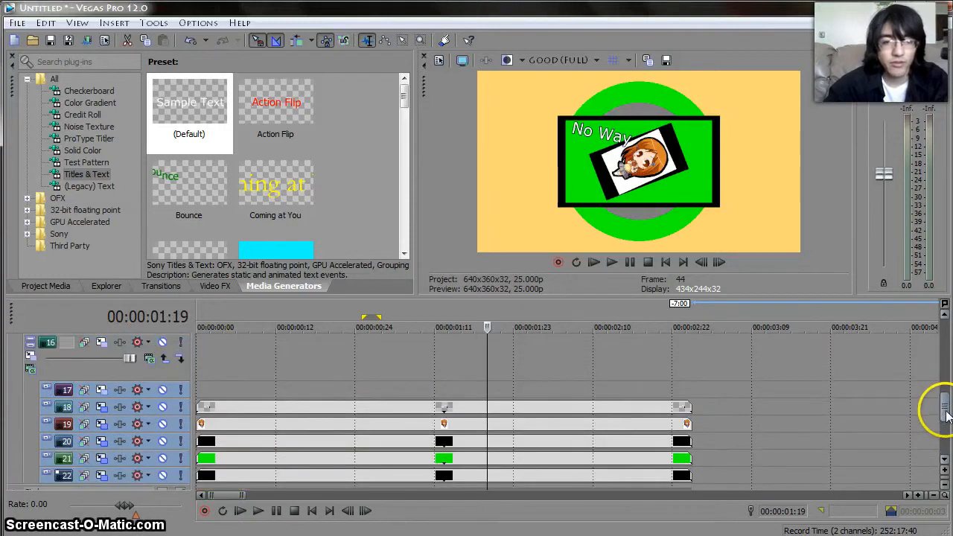
click(61, 391)
key(Delete)
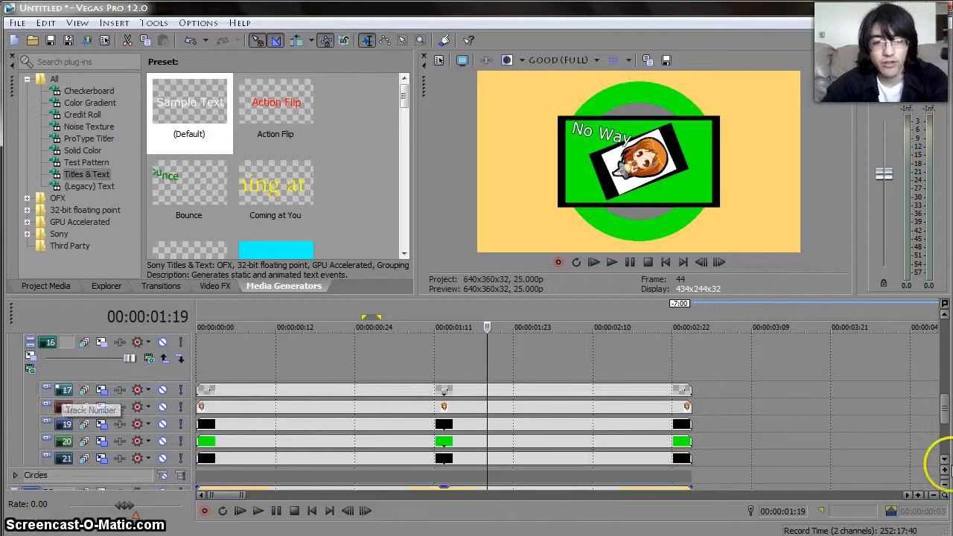
drag(946, 417, 944, 358)
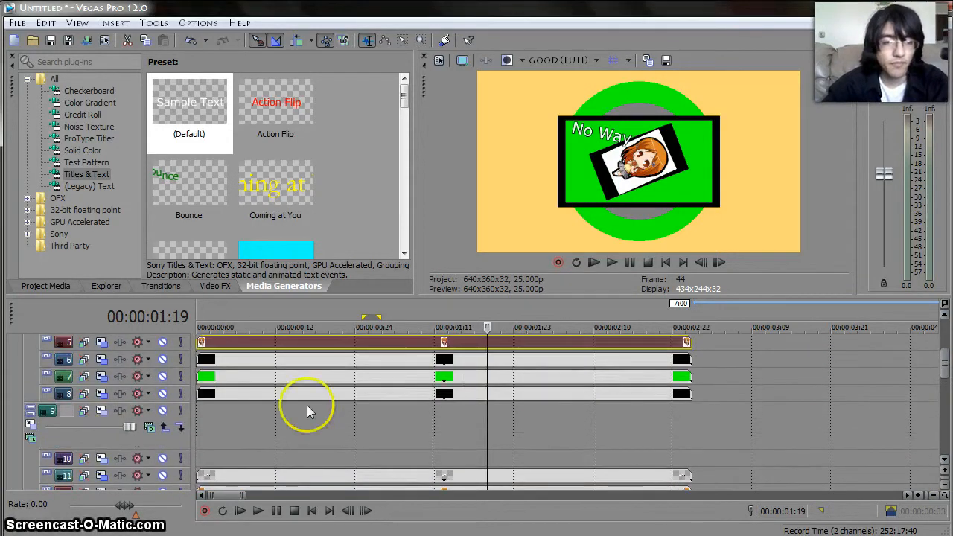
click(64, 456)
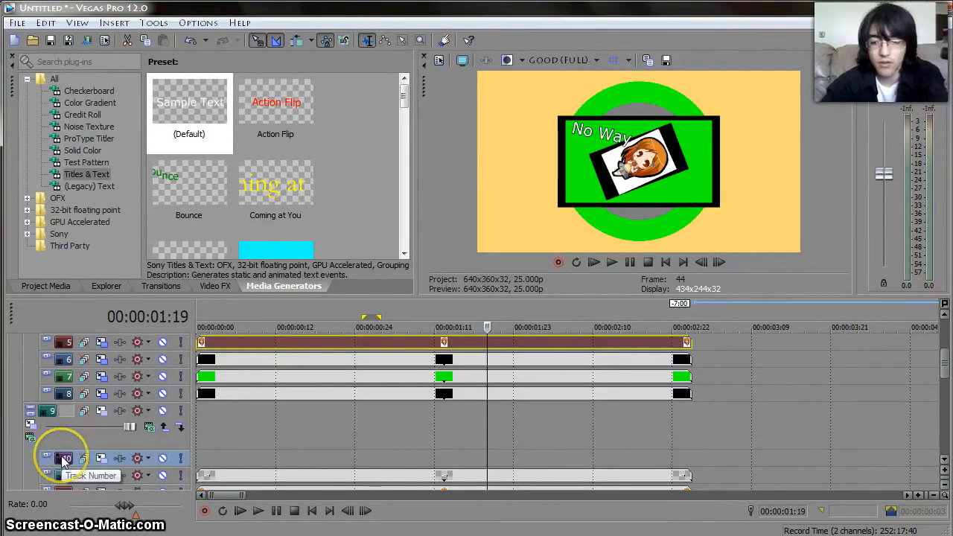
key(Delete)
drag(945, 375, 940, 340)
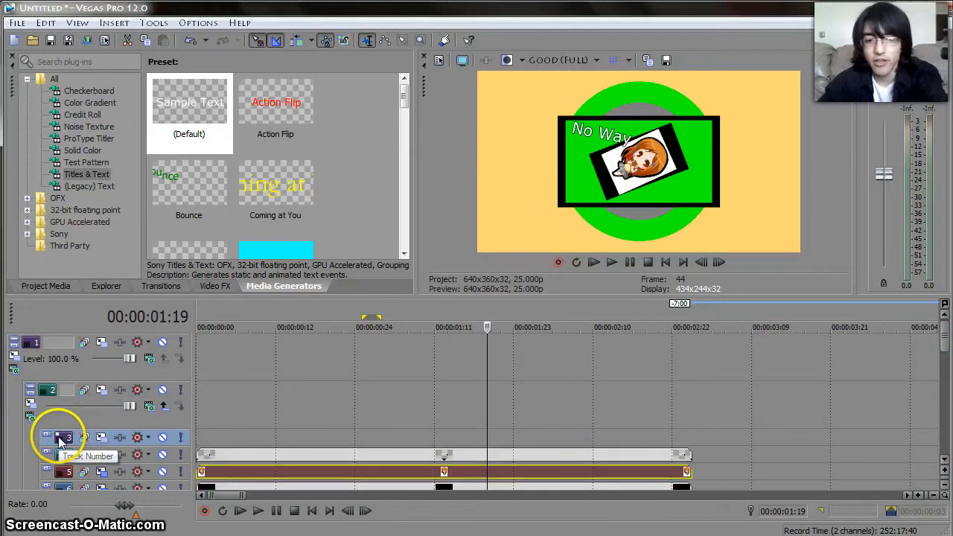
key(Delete)
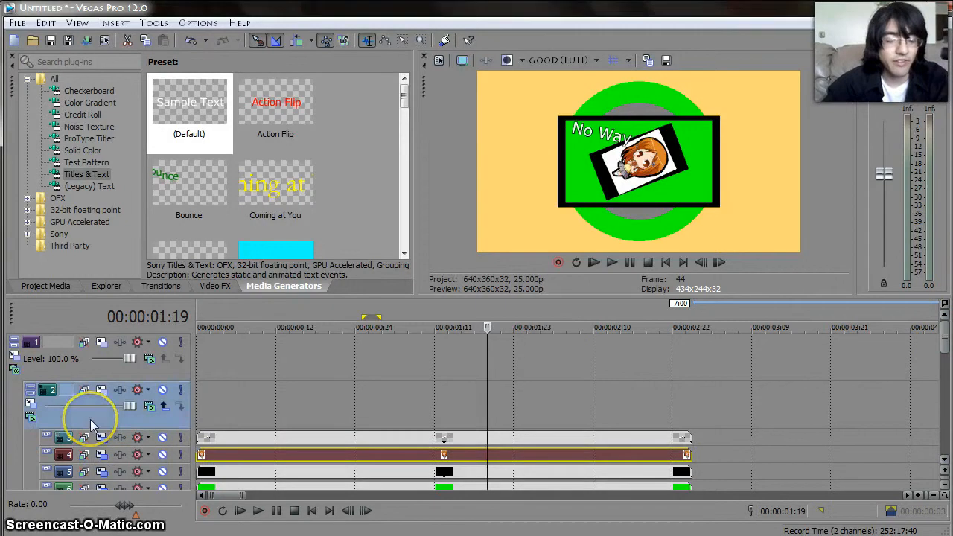
click(30, 405)
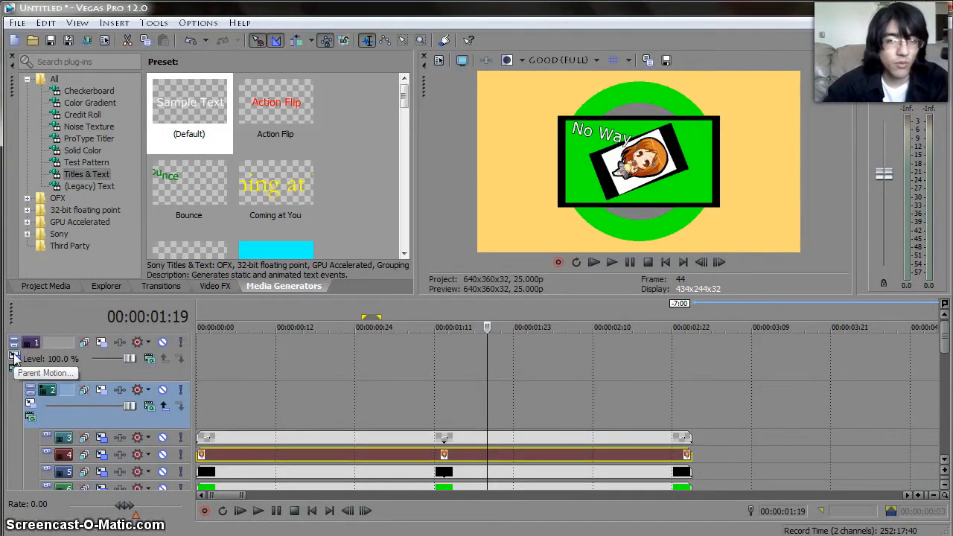
click(31, 405)
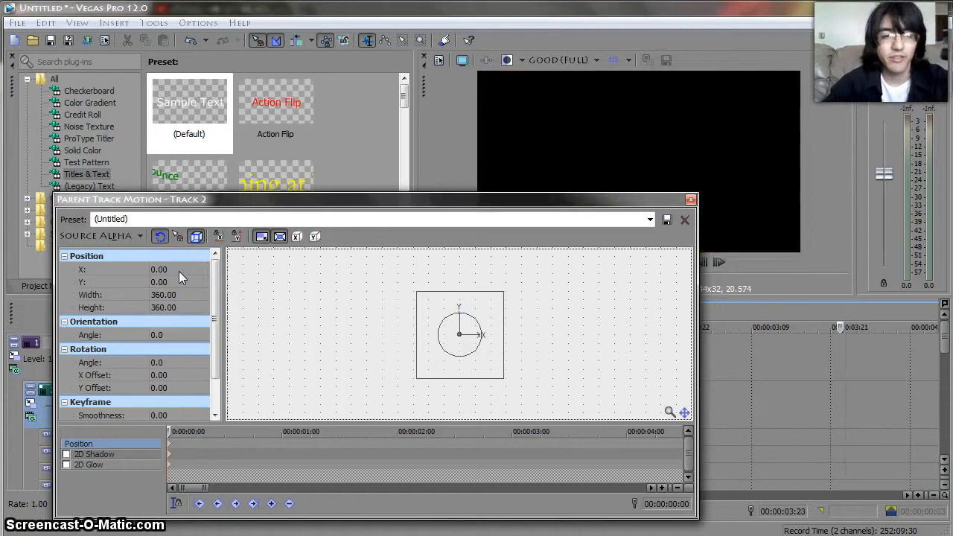
click(692, 199)
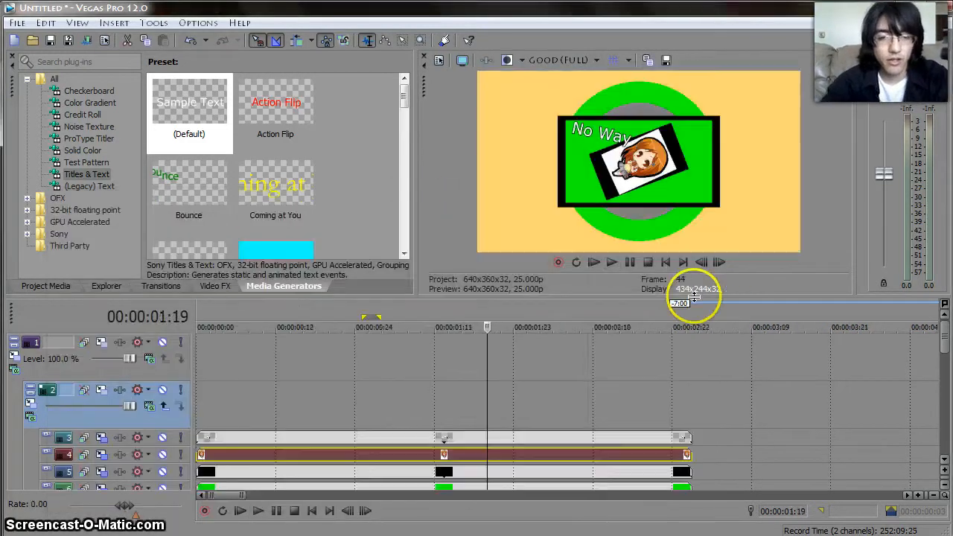
Step: Return the playhead to the very start of the timeline
click(208, 440)
drag(210, 327, 193, 330)
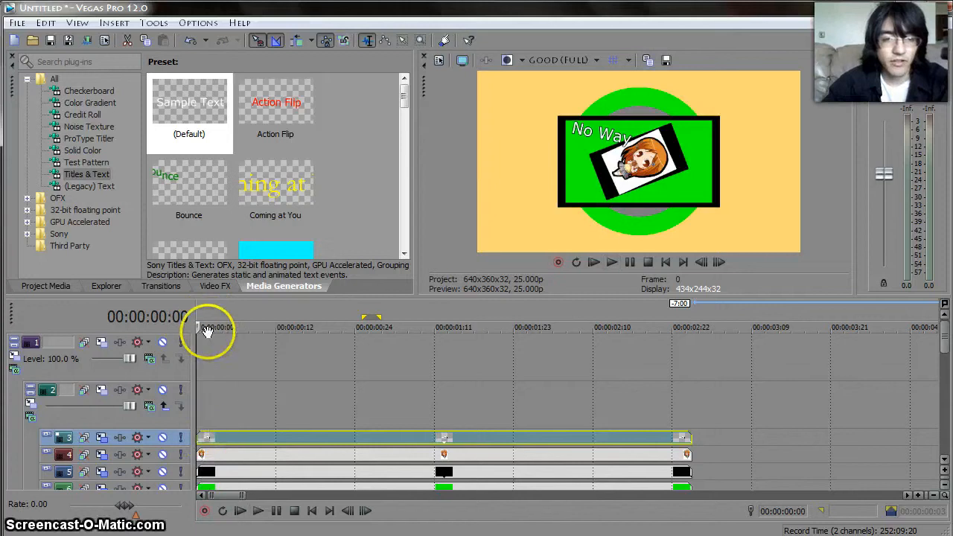
click(28, 403)
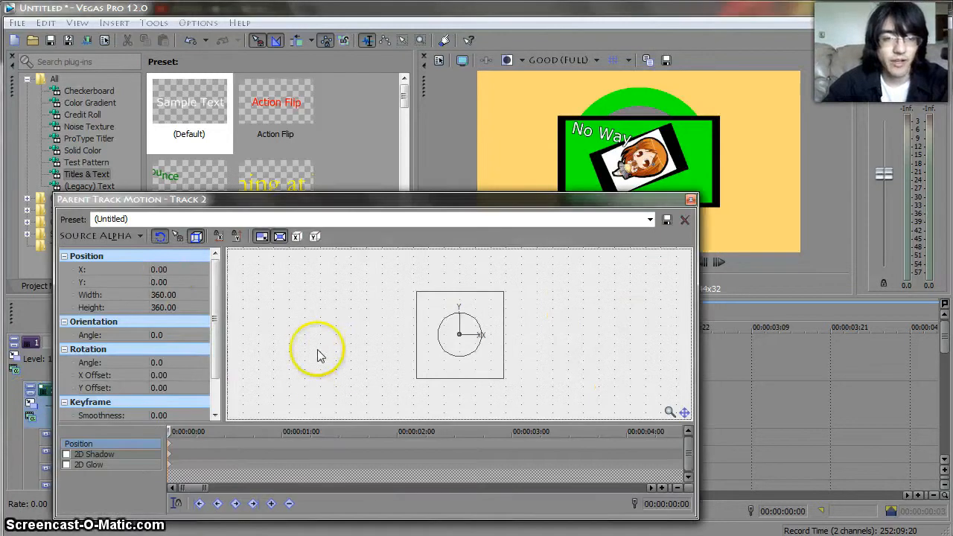
click(171, 269)
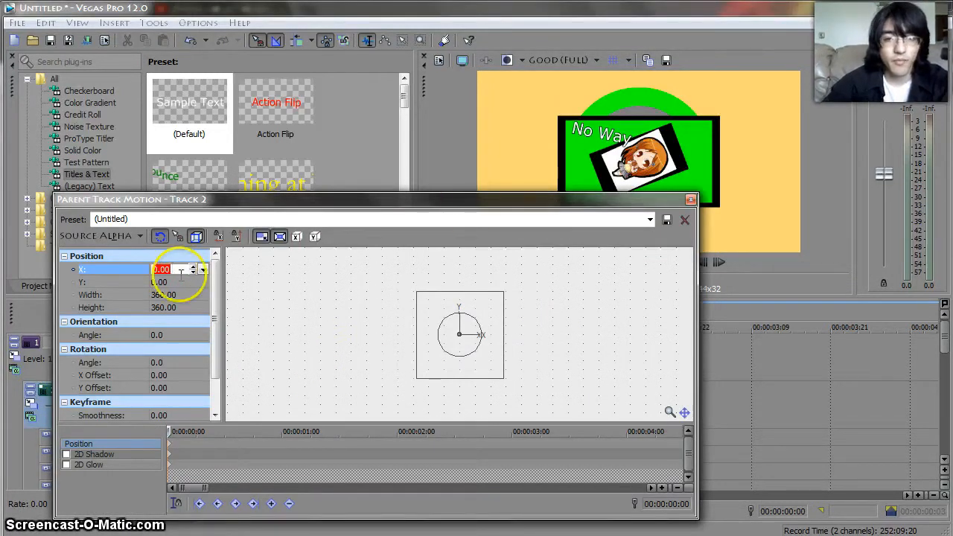
click(691, 200)
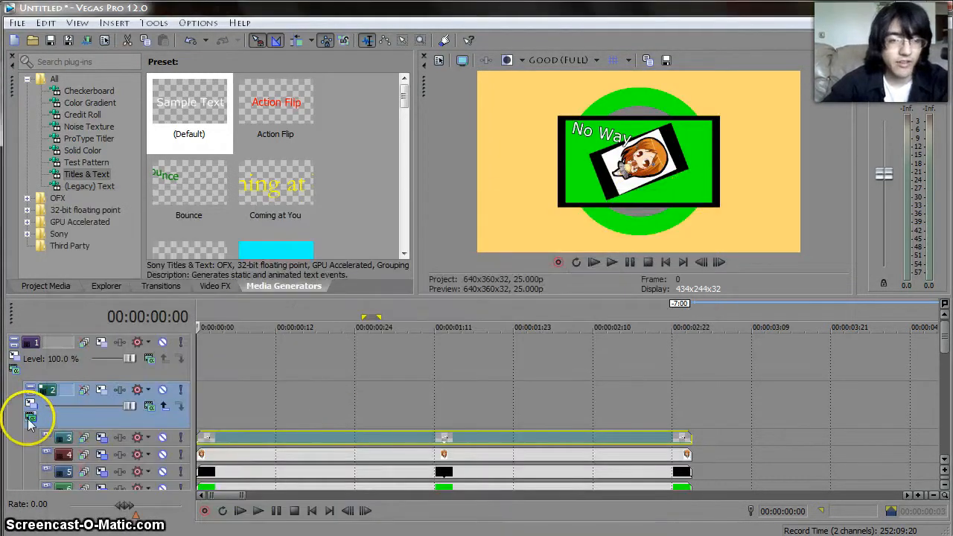
Step: Switch track 2's parent composite mode to 3D Source Alpha and set its parent motion position to X 250, Y 15, Z 150
right_click(30, 421)
click(87, 198)
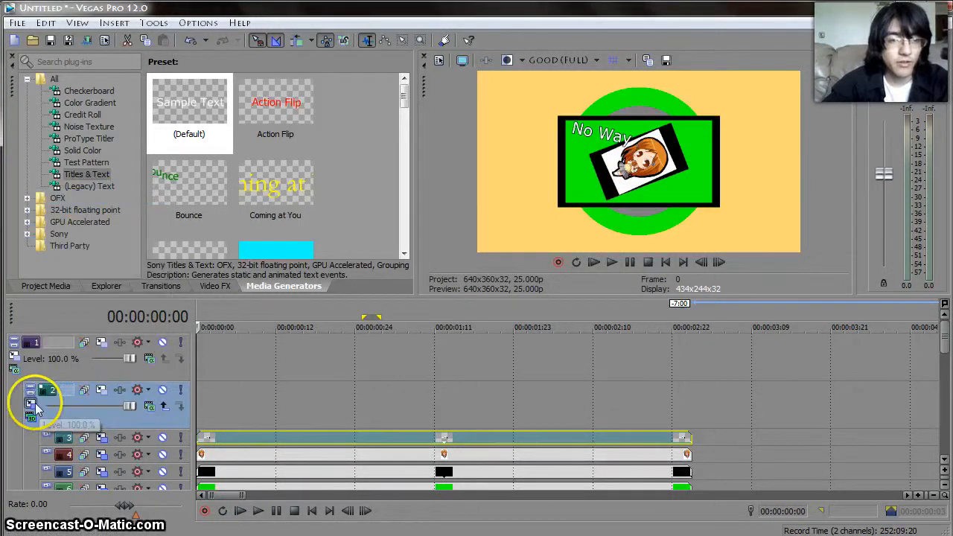
click(34, 403)
click(160, 270)
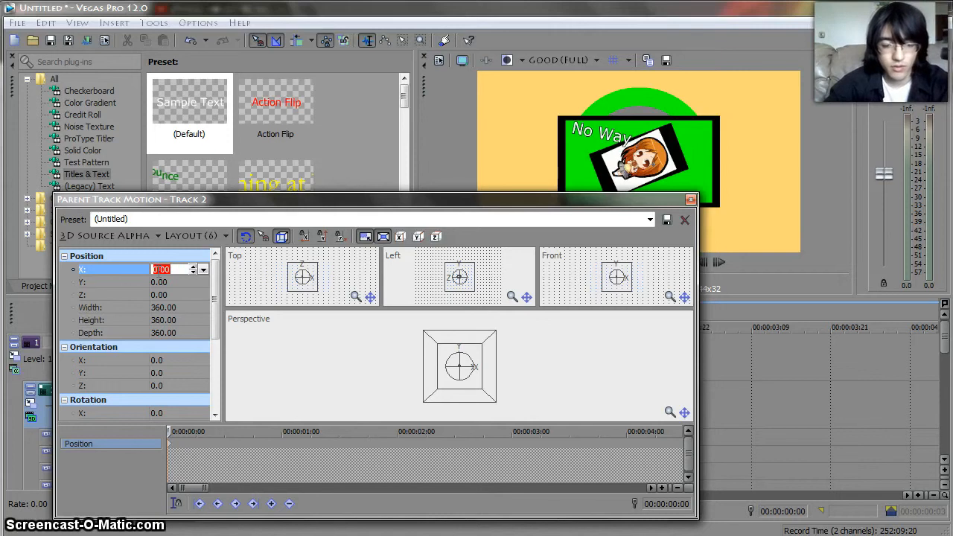
click(165, 283)
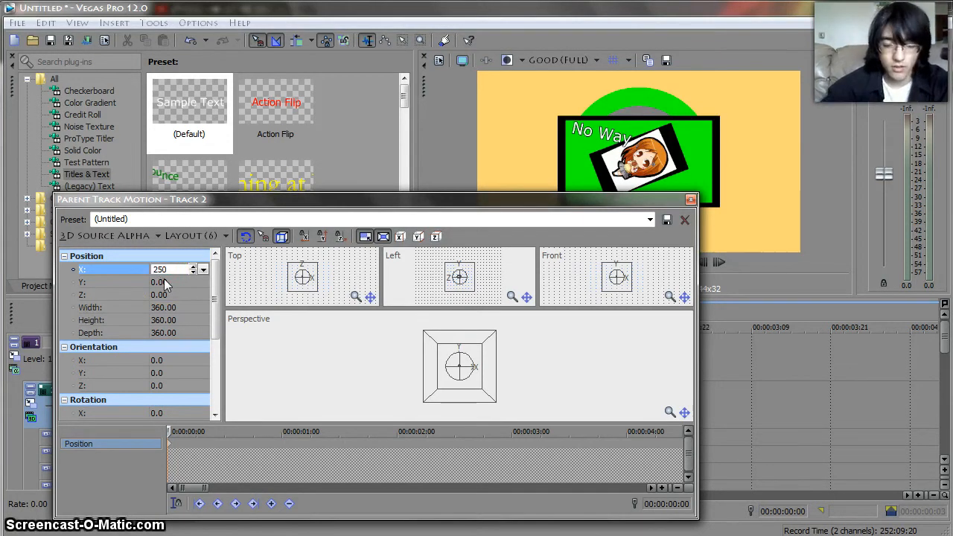
key(Return)
click(171, 282)
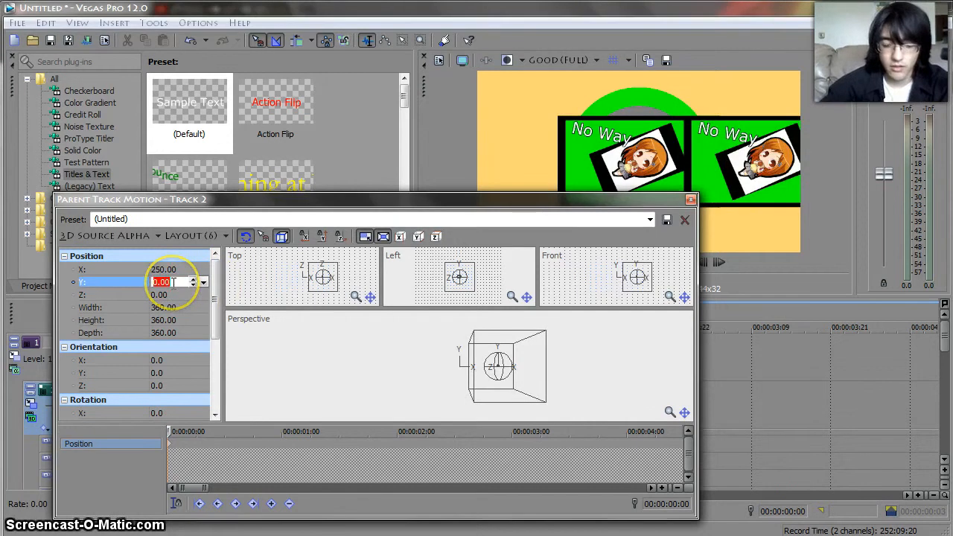
text(15)
key(Return)
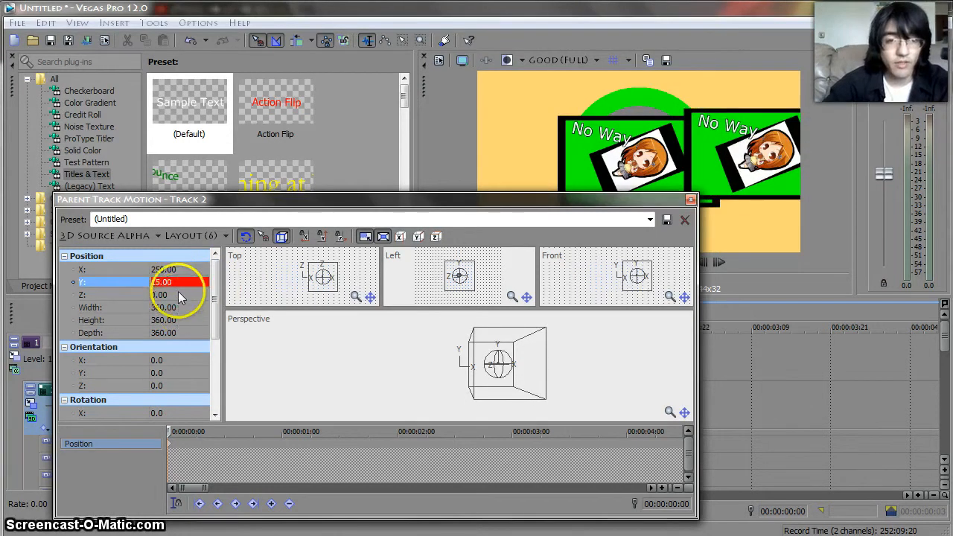
click(179, 294)
text(150)
key(Return)
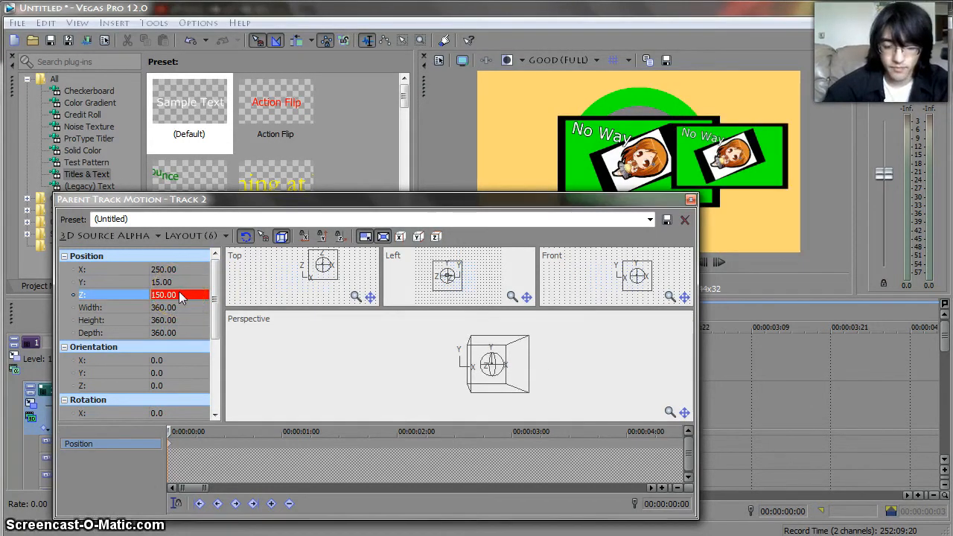
Step: Set the Y orientation of track 2's parent motion to -45 and close its motion settings
click(172, 373)
text(-45)
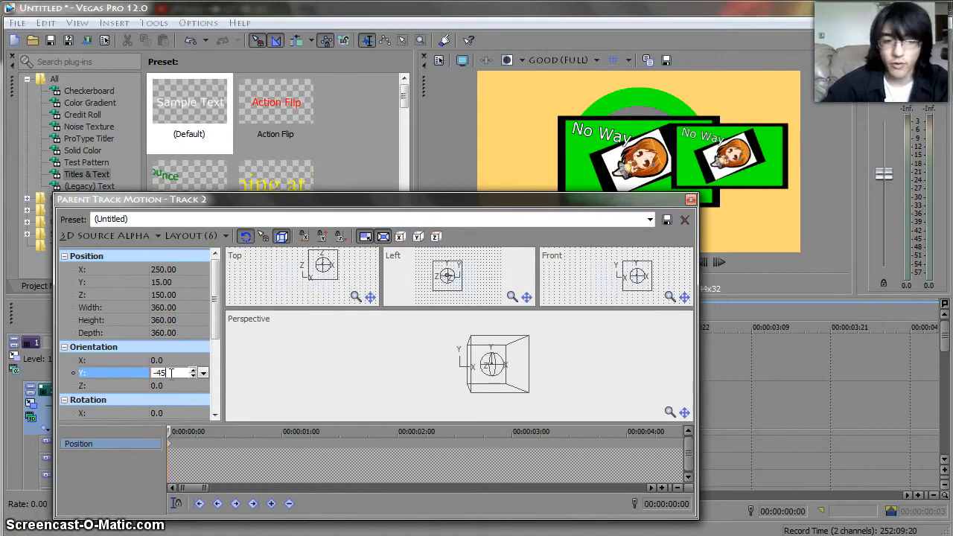
key(Return)
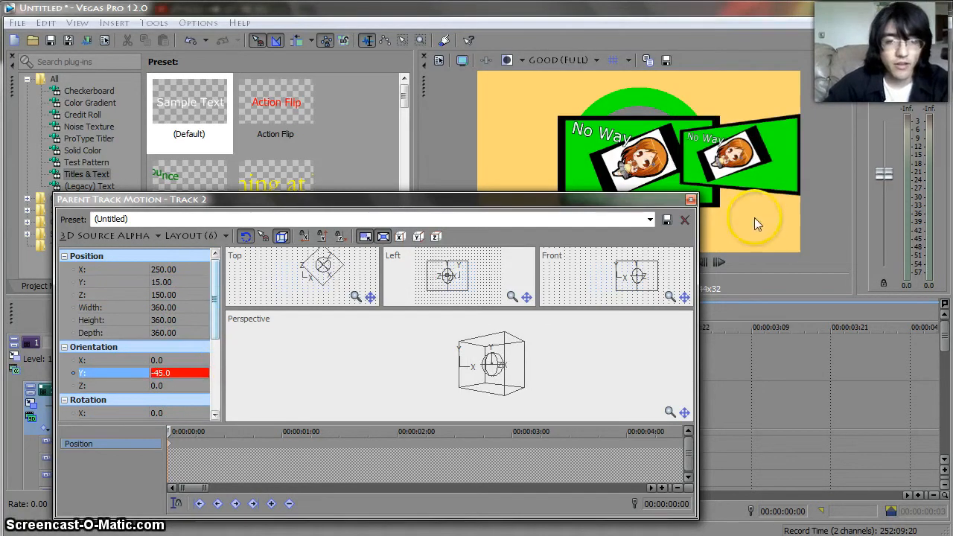
click(691, 200)
Step: Set track 8's parent composite mode to 3D Source Alpha
drag(941, 341, 940, 381)
drag(99, 395, 31, 346)
click(31, 369)
click(64, 160)
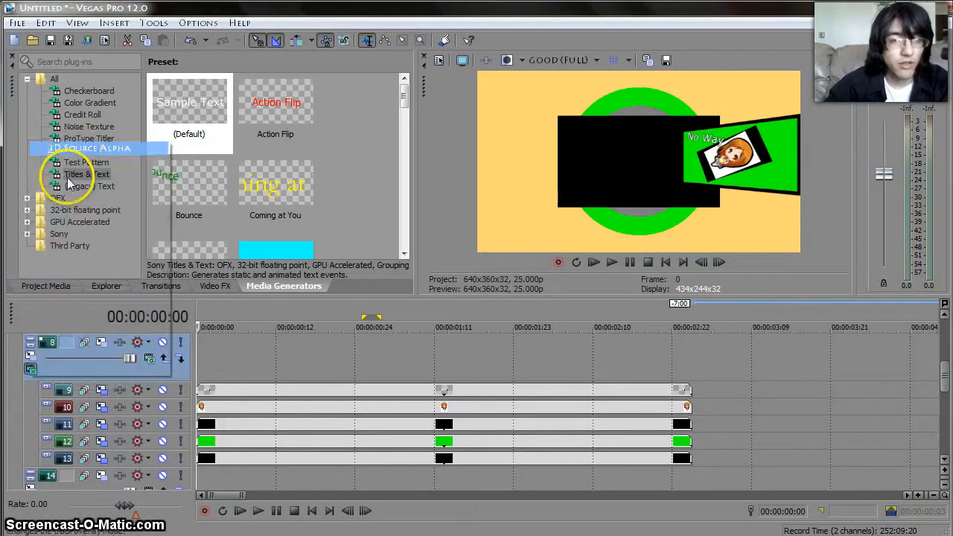
Step: Set track 8's parent motion position to Y 15 and Z 250, keeping X at 0, and close its motion settings
click(34, 356)
double_click(161, 270)
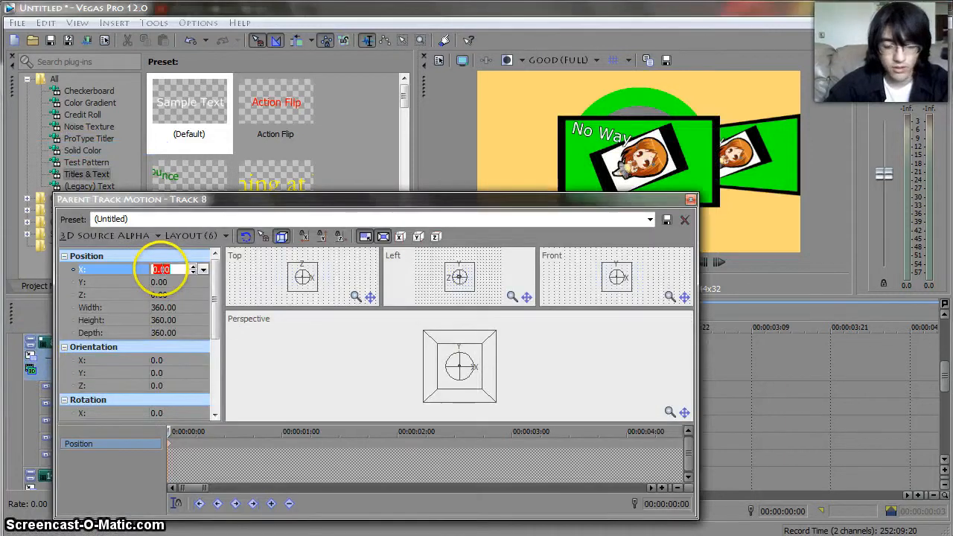
double_click(158, 281)
text(15)
key(Return)
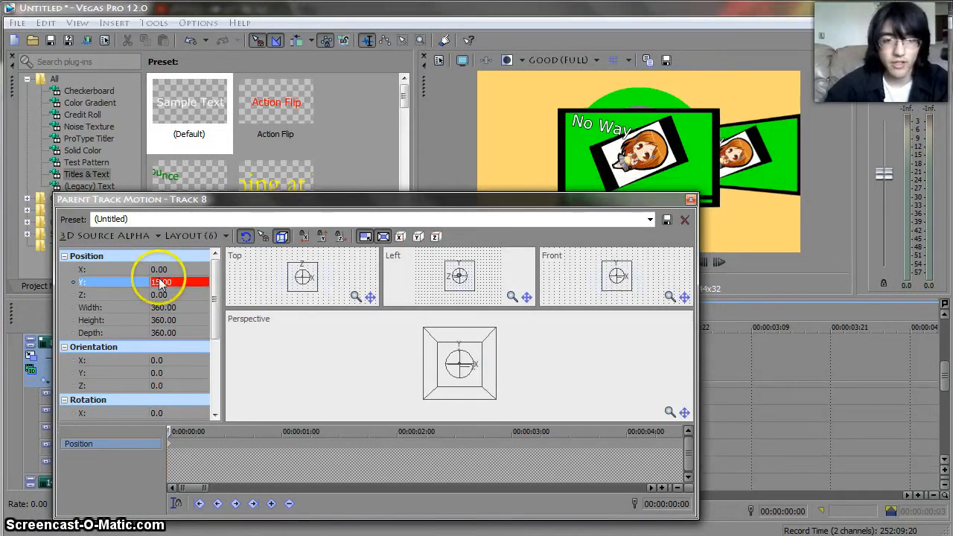
double_click(155, 295)
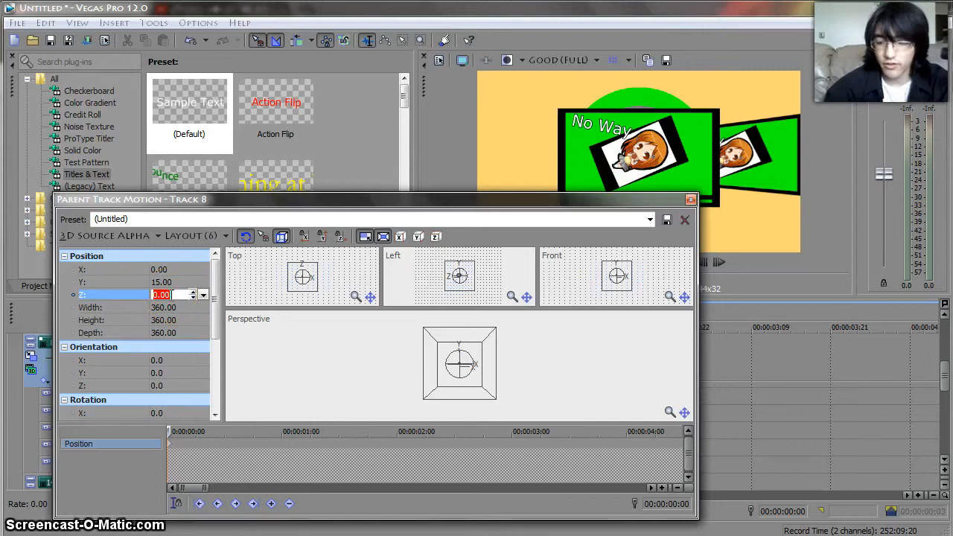
key(Return)
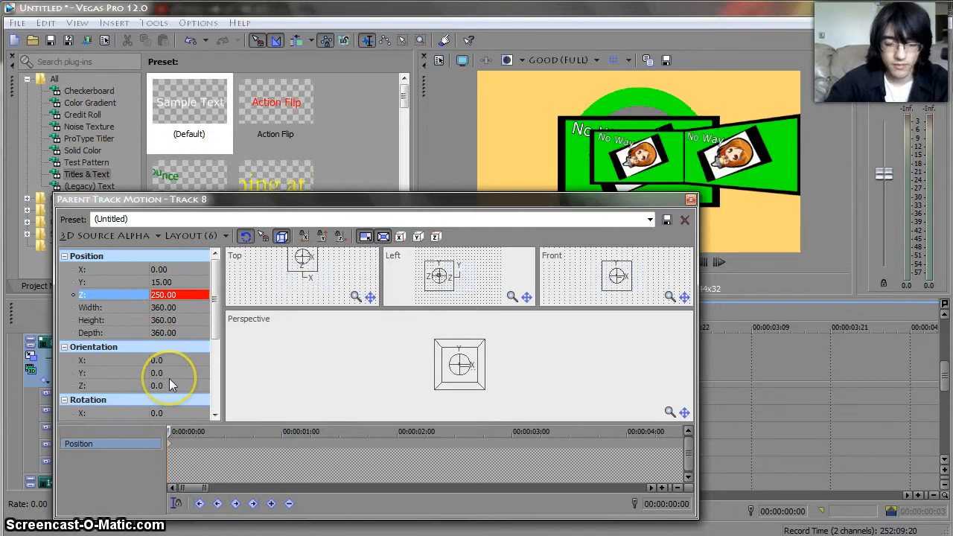
click(690, 200)
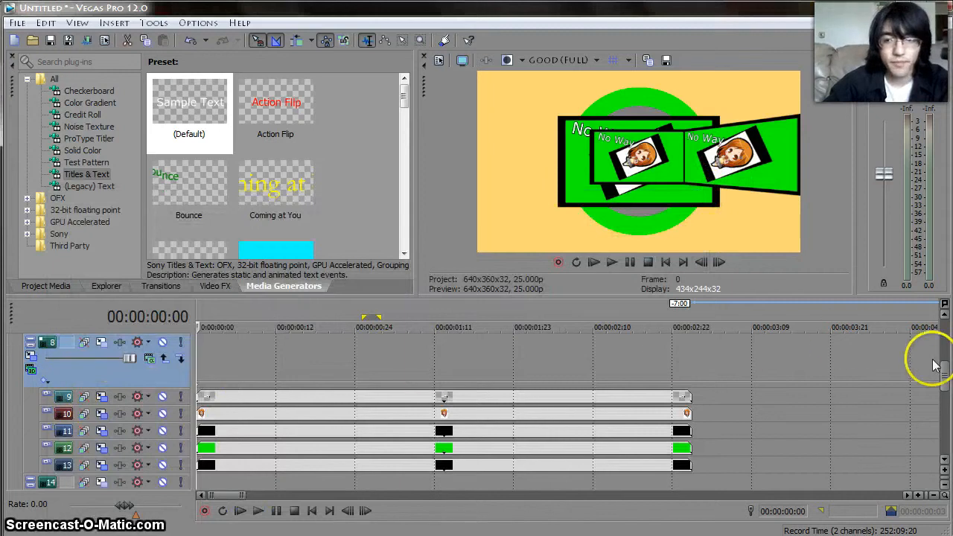
Step: Set track 14's parent composite mode to 3D Source Alpha
drag(943, 372, 945, 399)
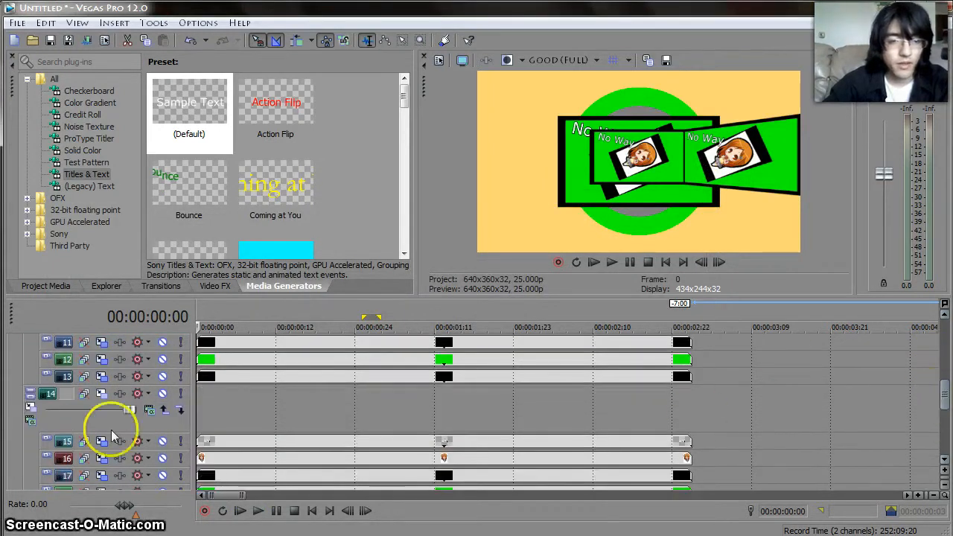
click(31, 407)
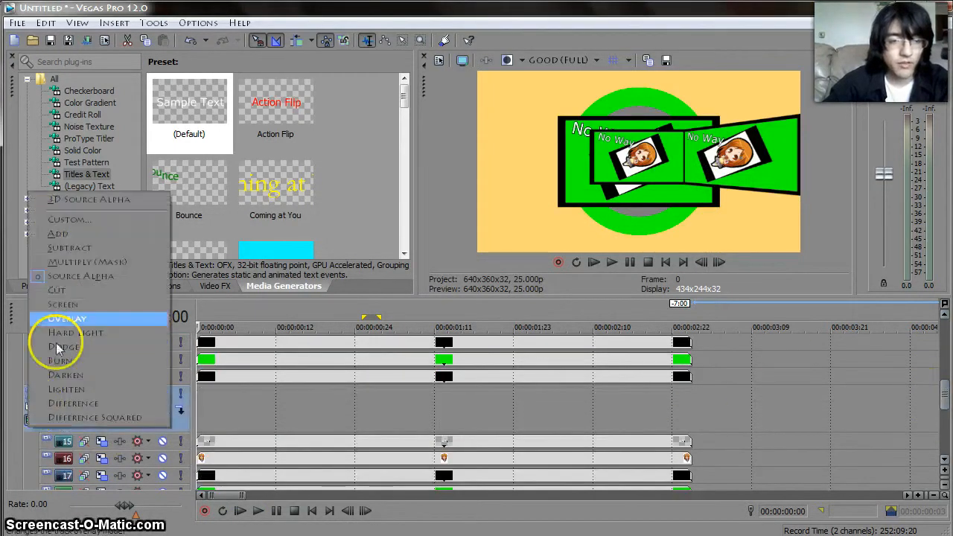
click(86, 199)
Step: Set track 14's parent motion position to X -250, Y 15 and Z 150
click(28, 405)
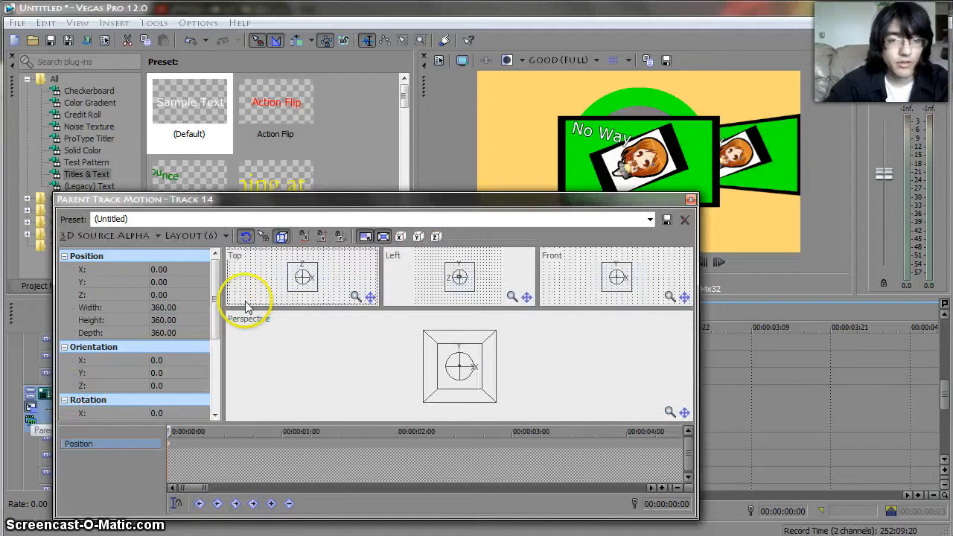
click(160, 269)
text(-25)
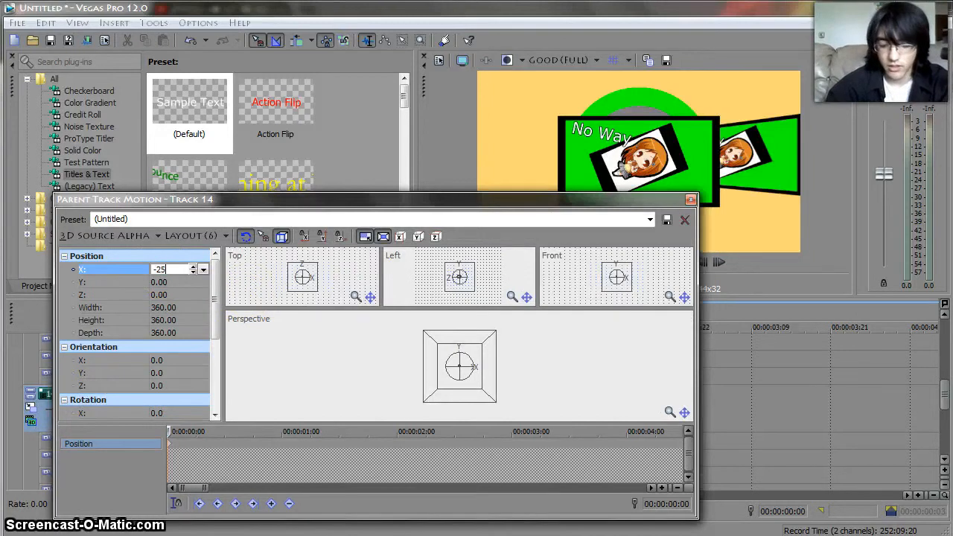
text(0)
key(Return)
click(170, 282)
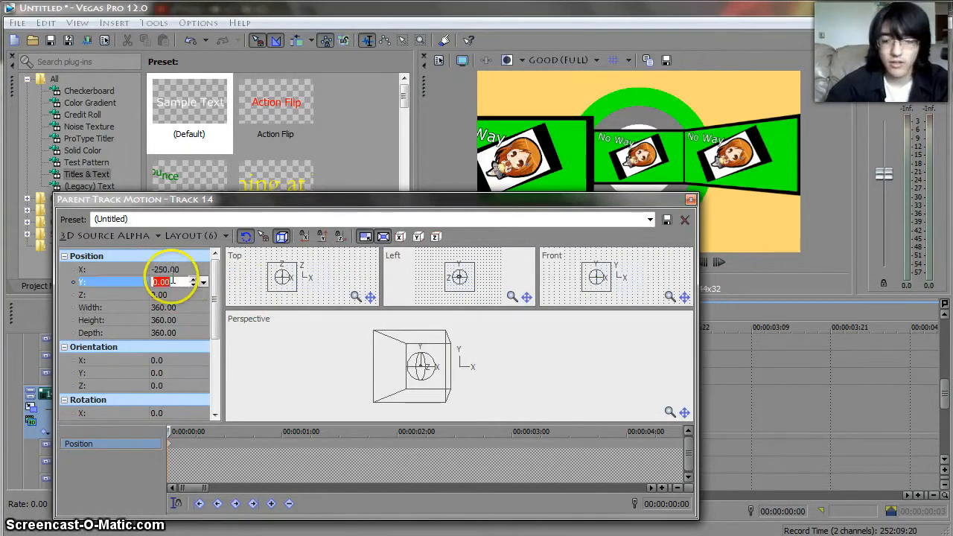
text(15)
key(Return)
click(164, 295)
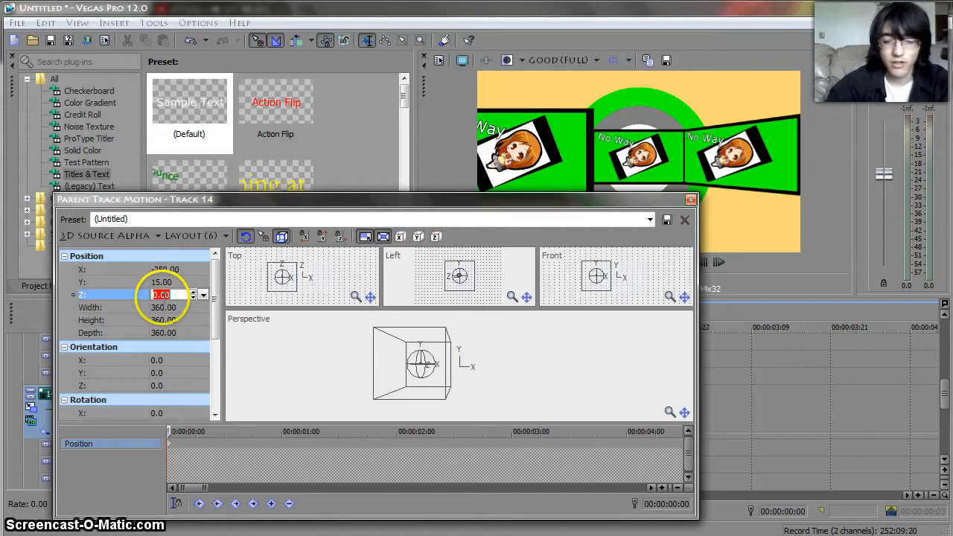
text(150)
key(Return)
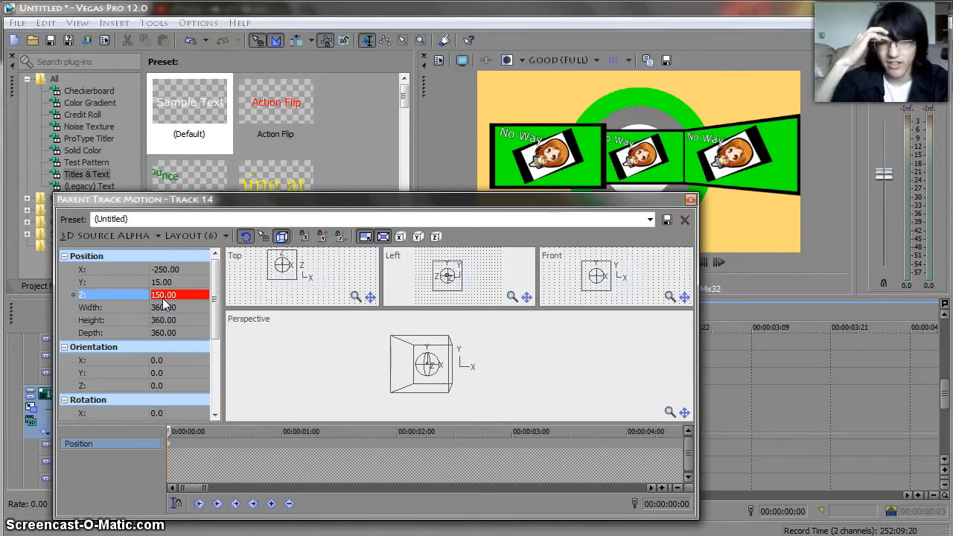
Step: Set track 14's parent motion orientation Y to 45 and close its motion settings
click(165, 373)
text(4)
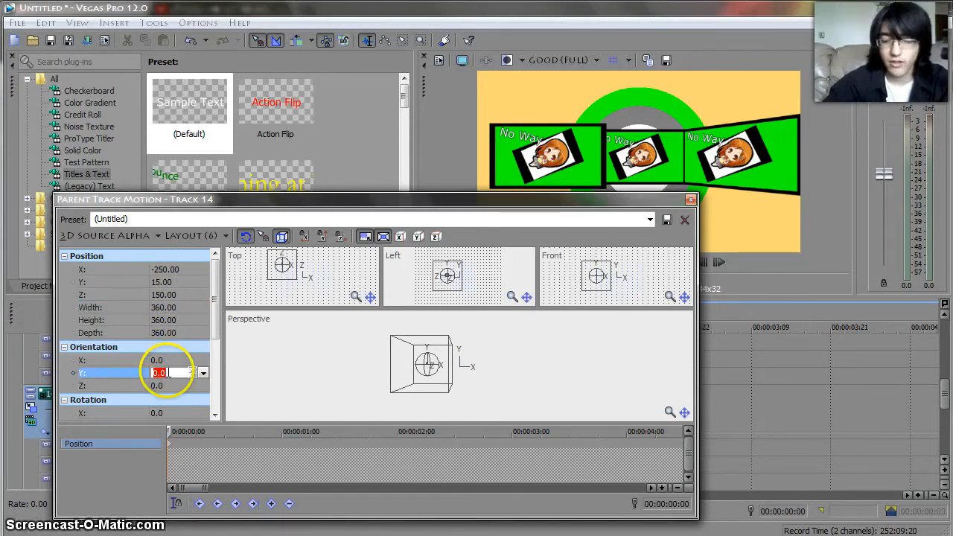
text(5)
key(Return)
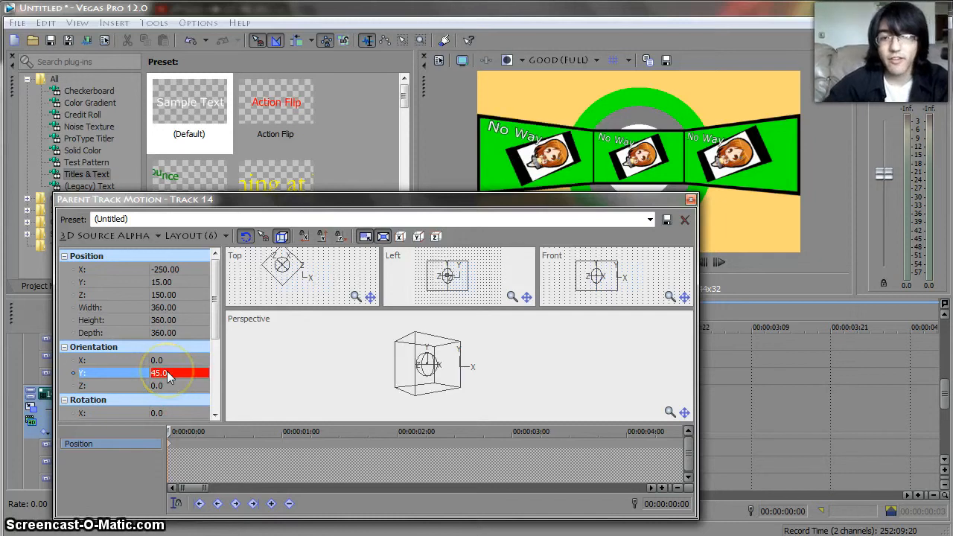
click(692, 201)
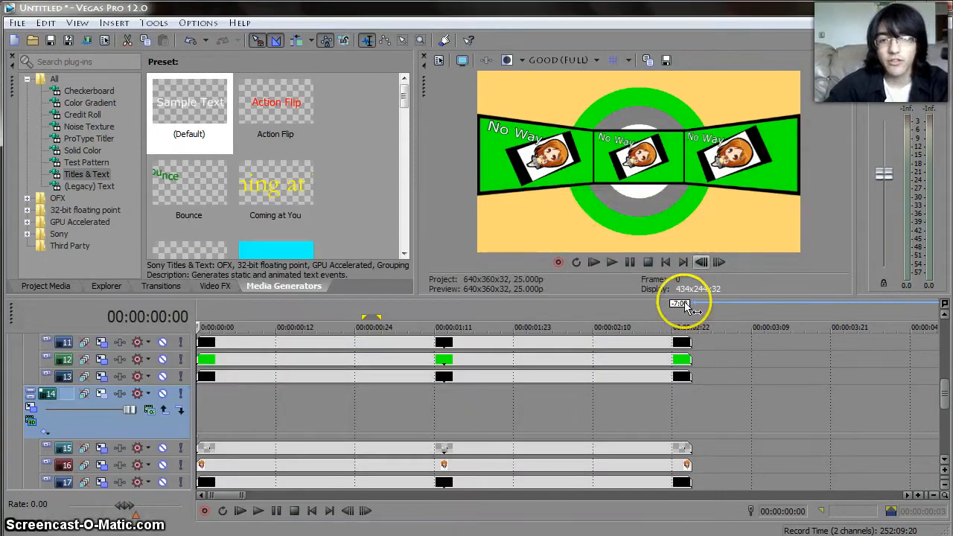
Step: Expand the Circles track group and set its parent composite mode to 3D Source Alpha
scroll(942, 416, down, 5)
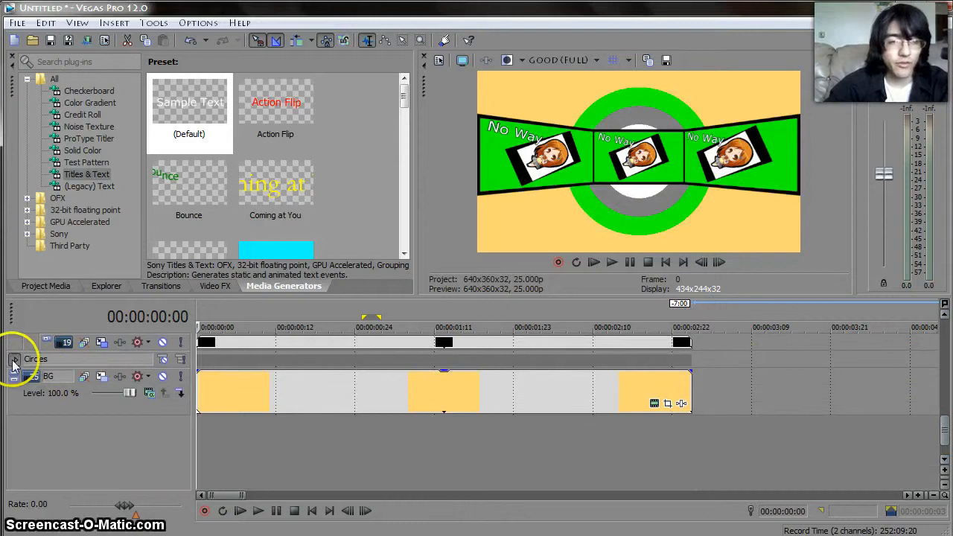
click(14, 358)
click(22, 400)
click(52, 183)
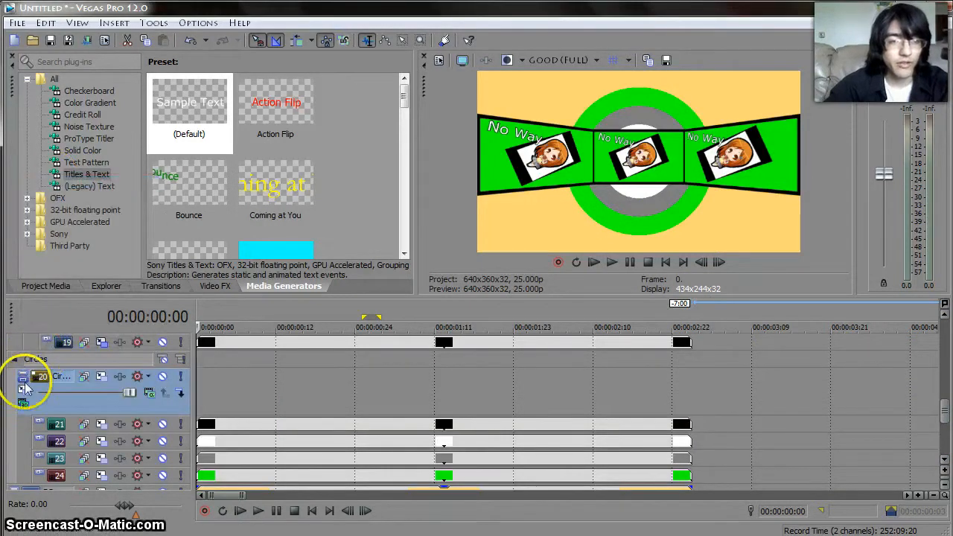
Step: Set the Circles parent motion at the start to position Y -80, Z -150 and orientation X -80
click(26, 386)
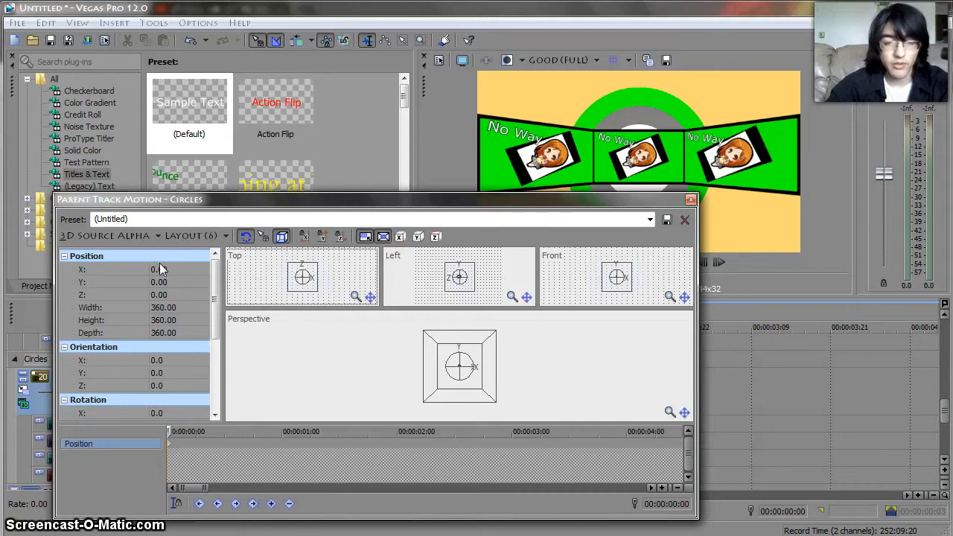
double_click(160, 282)
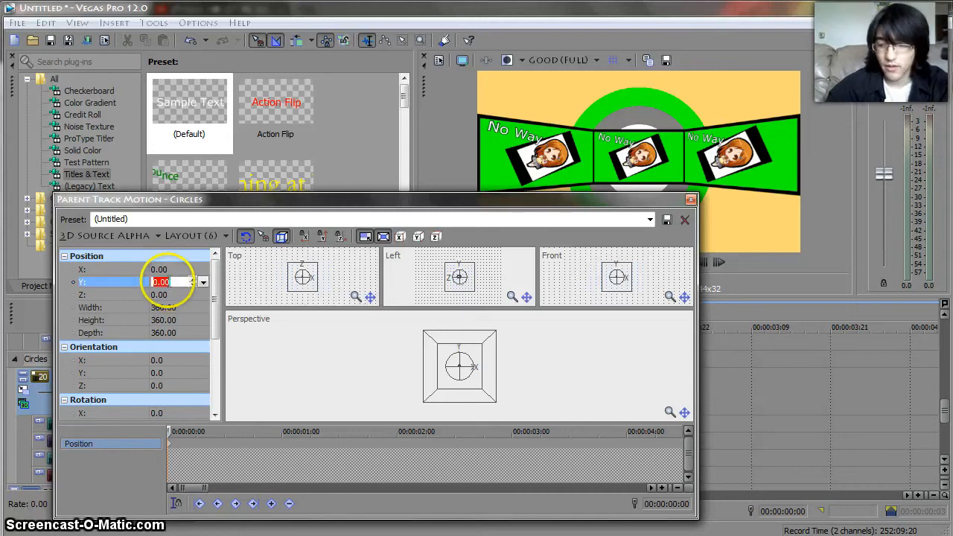
text(-80)
double_click(173, 295)
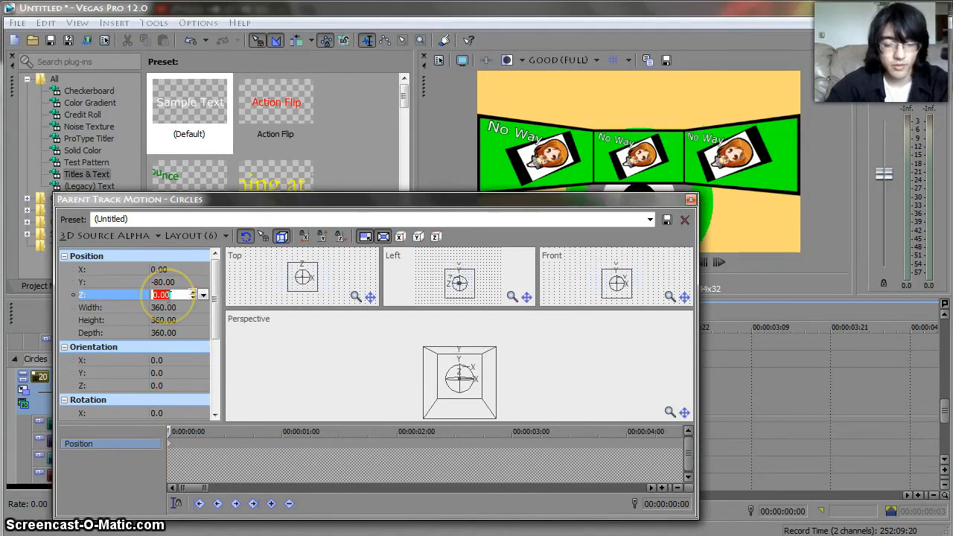
text(-150)
key(Return)
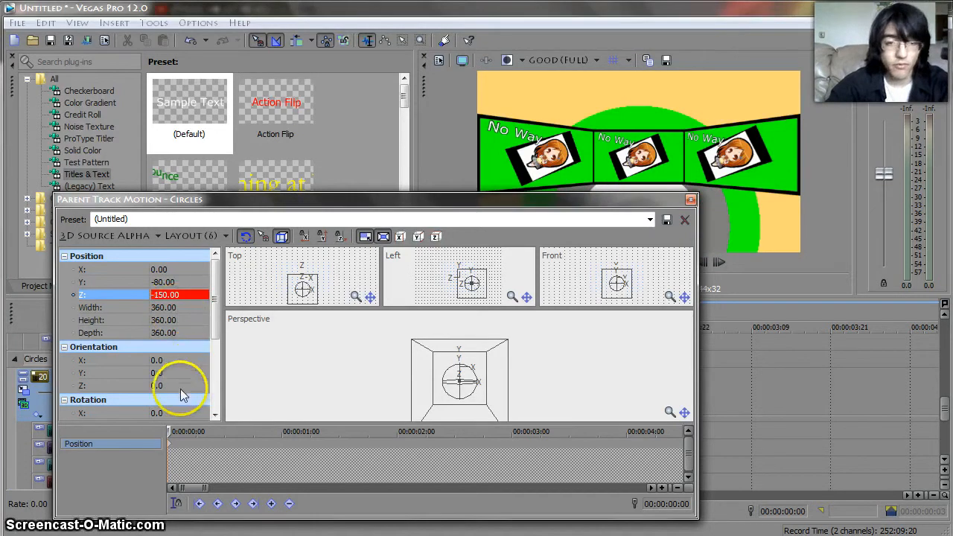
double_click(170, 360)
text(-80)
key(Return)
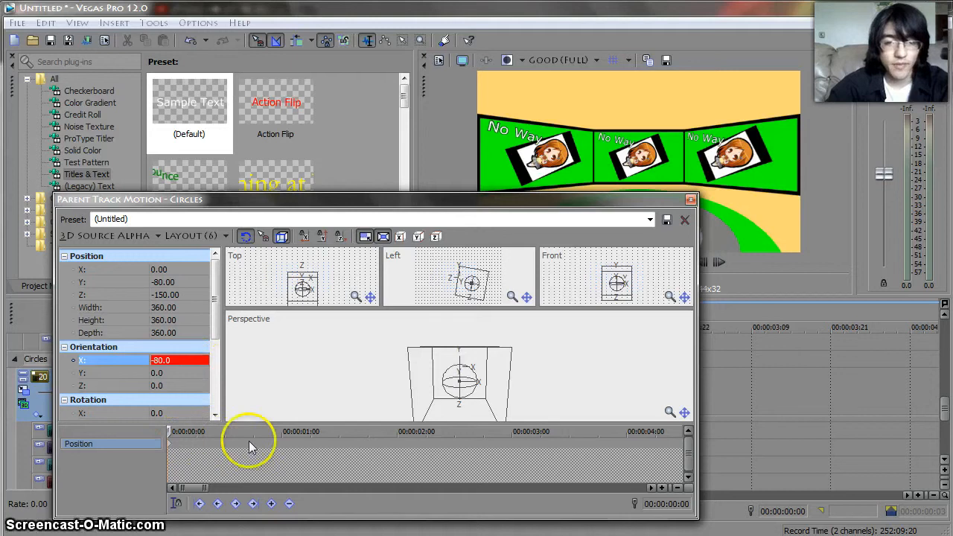
Step: Keyframe the Circles parent motion at 00:00:03:00 with position Y -100 and Z -50
click(511, 441)
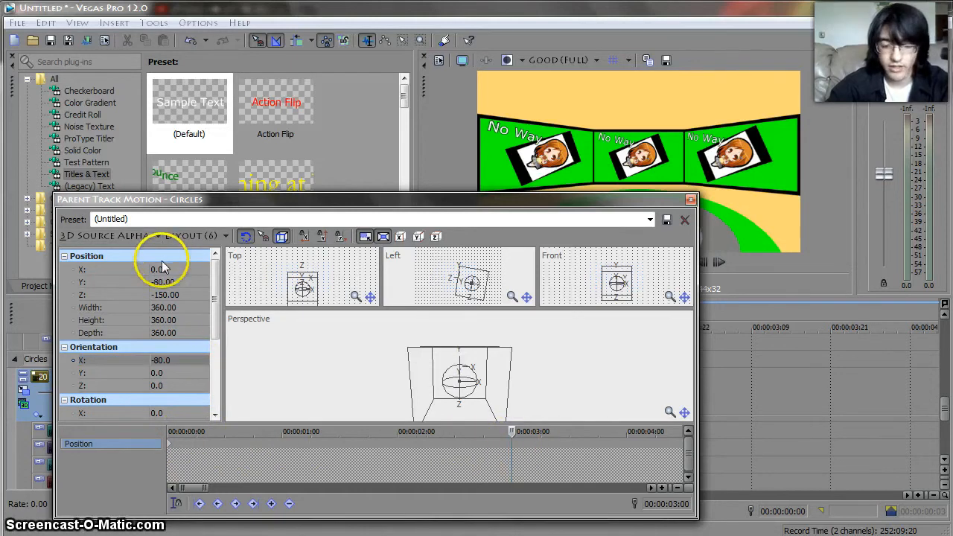
double_click(170, 283)
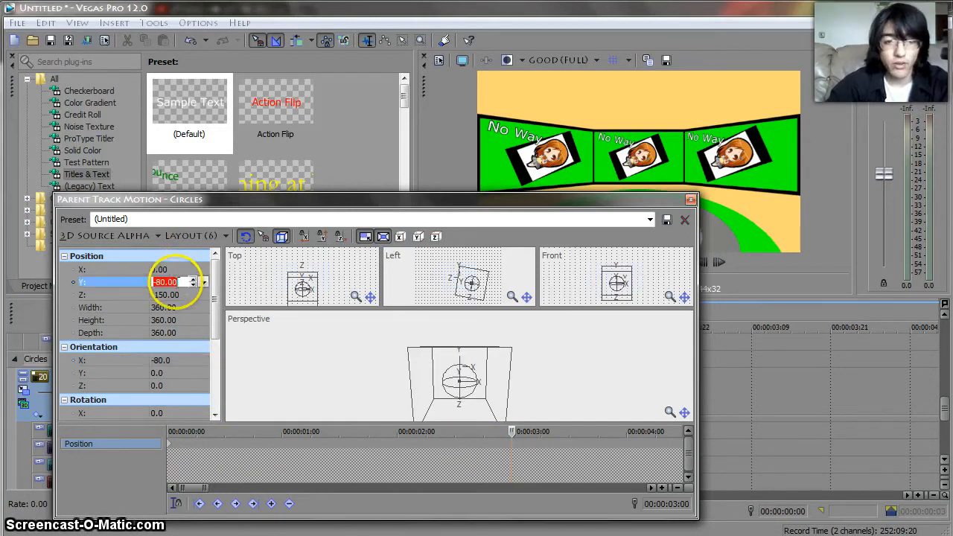
text(-)
text(150)
key(Return)
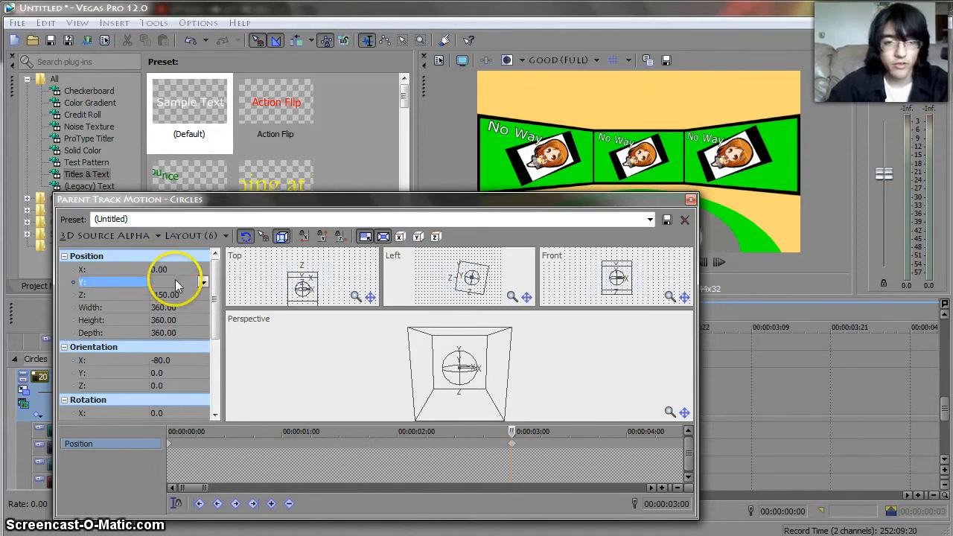
text(00)
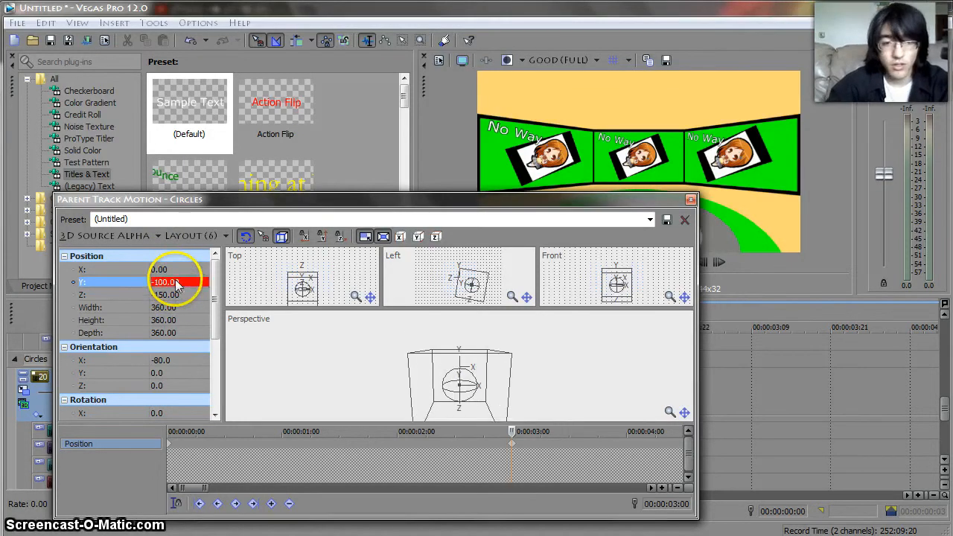
double_click(169, 295)
text(-50)
key(Return)
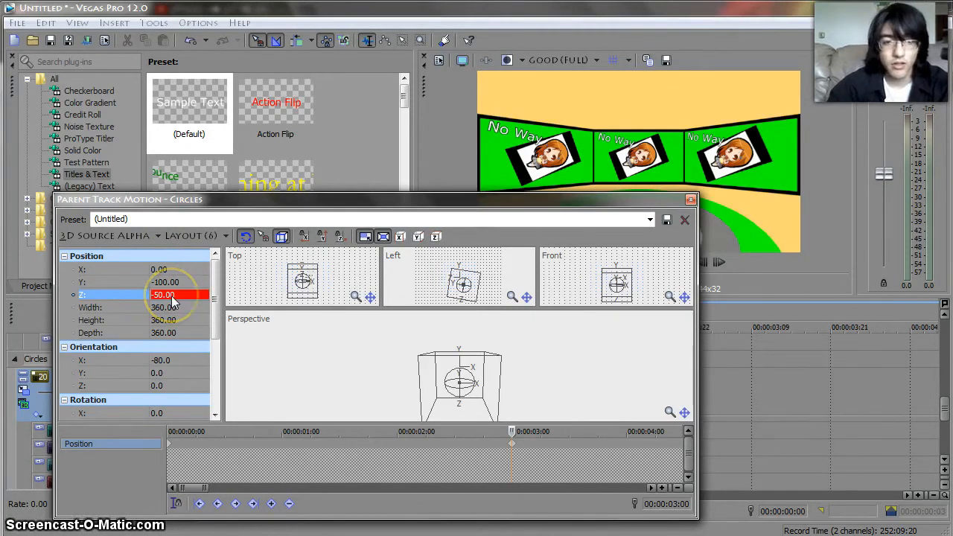
Step: Set the Circles orientation X to 0 at the three-second keyframe, then close its motion settings and collapse the group
double_click(171, 360)
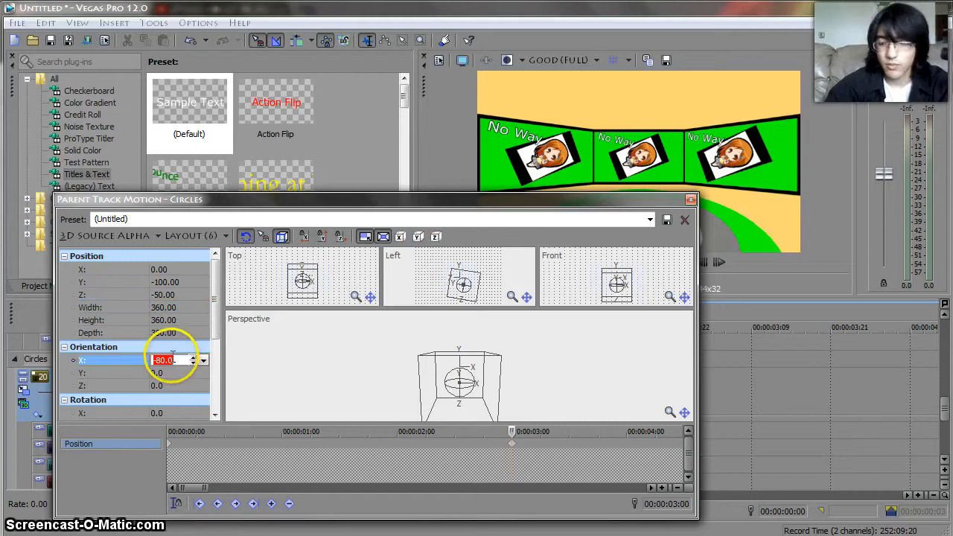
key(Return)
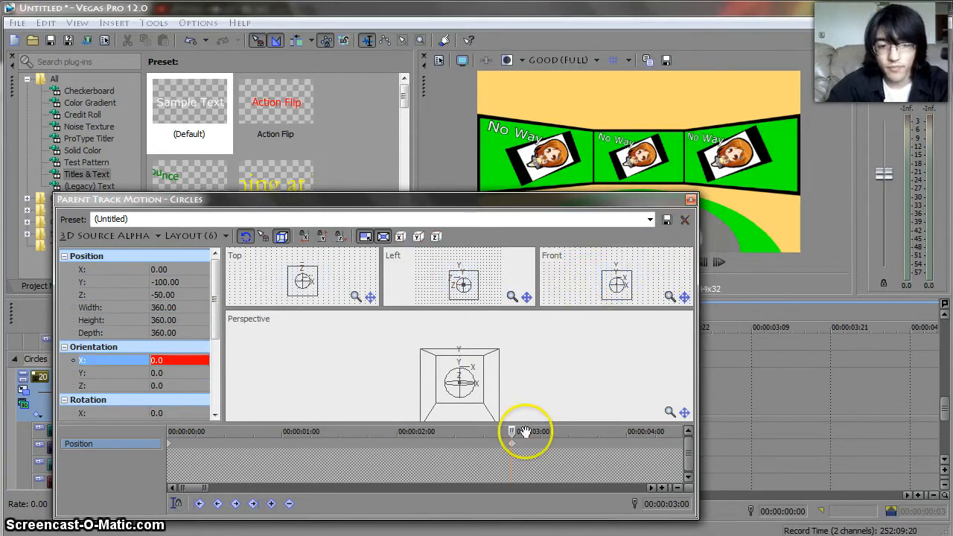
click(691, 199)
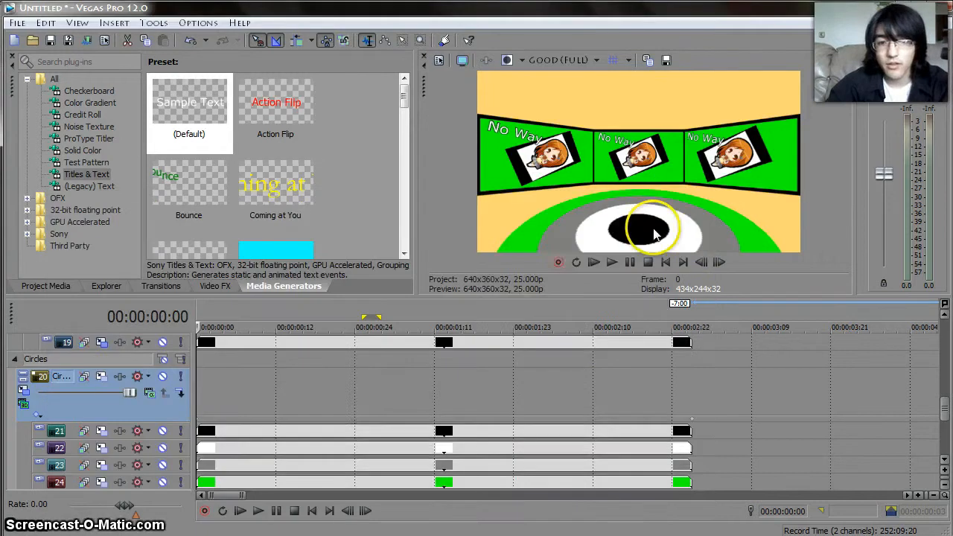
click(14, 359)
Step: Set track 1's parent composite mode to 3D Source Alpha
drag(945, 432, 946, 333)
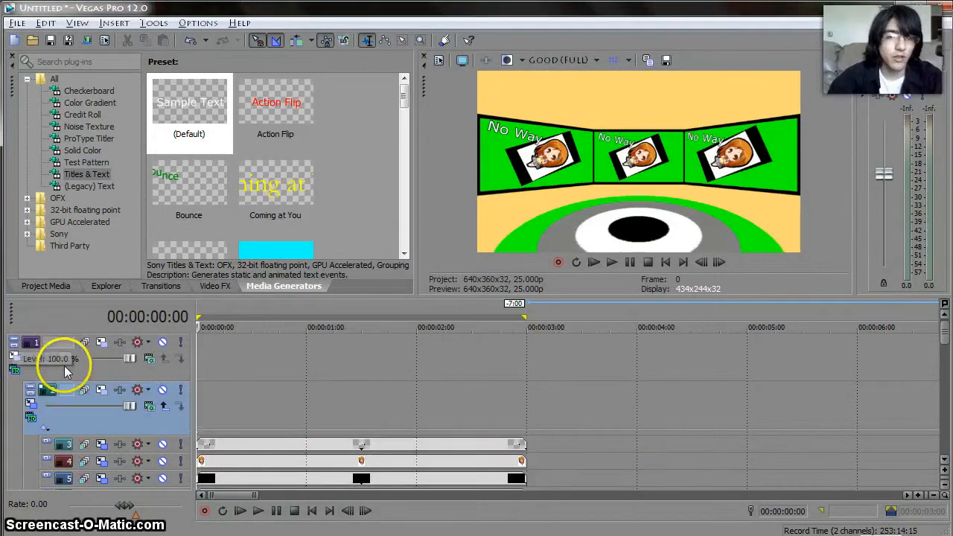
click(65, 371)
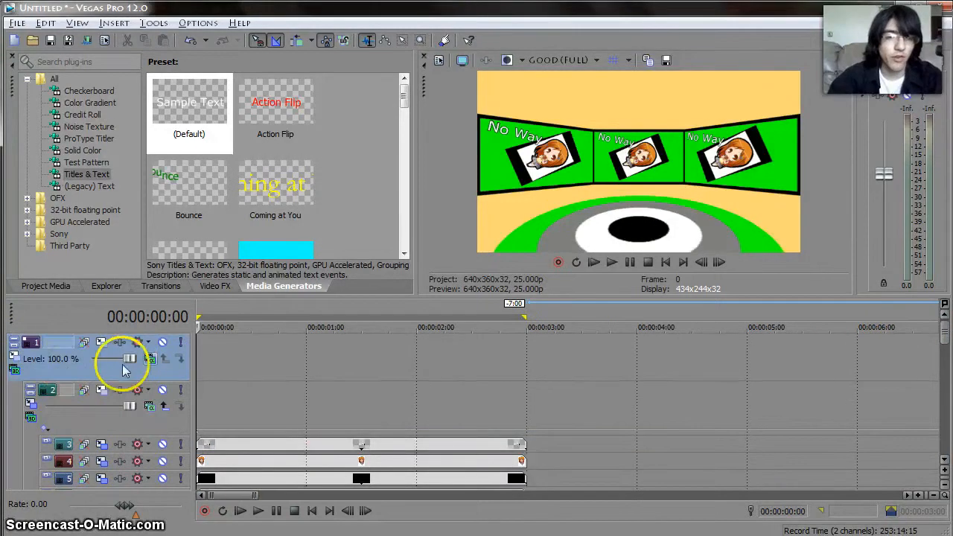
click(15, 358)
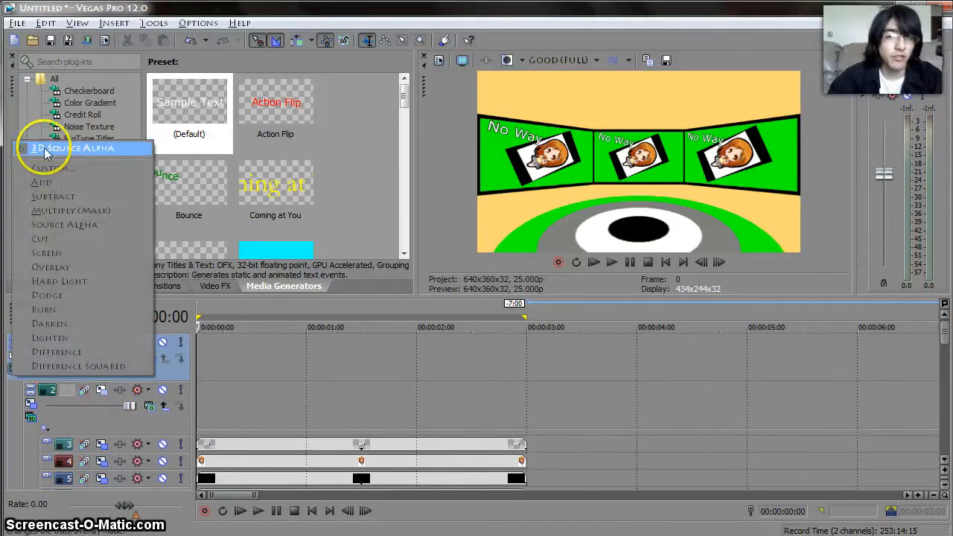
click(38, 147)
Step: Set track 1's parent motion at the start to position Z -100 and orientation X 10
click(18, 356)
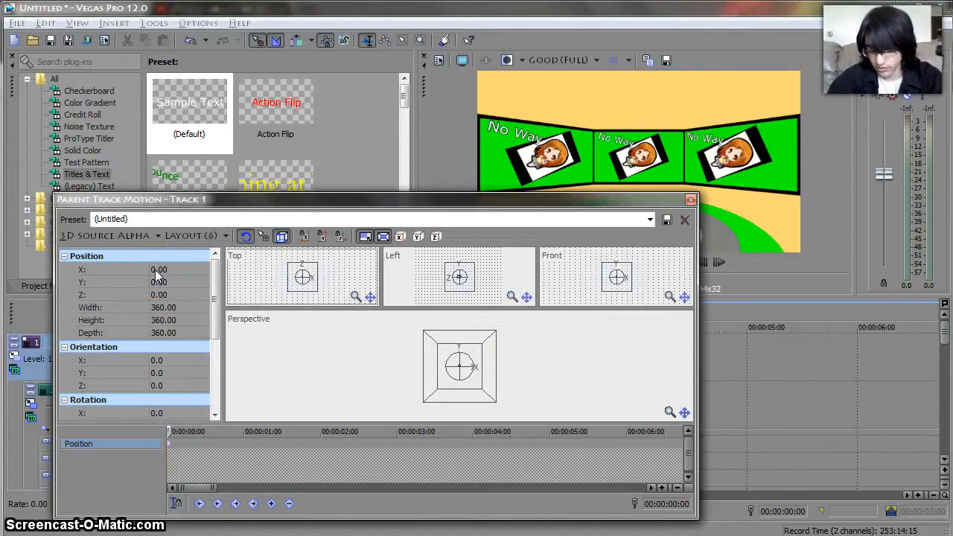
double_click(173, 295)
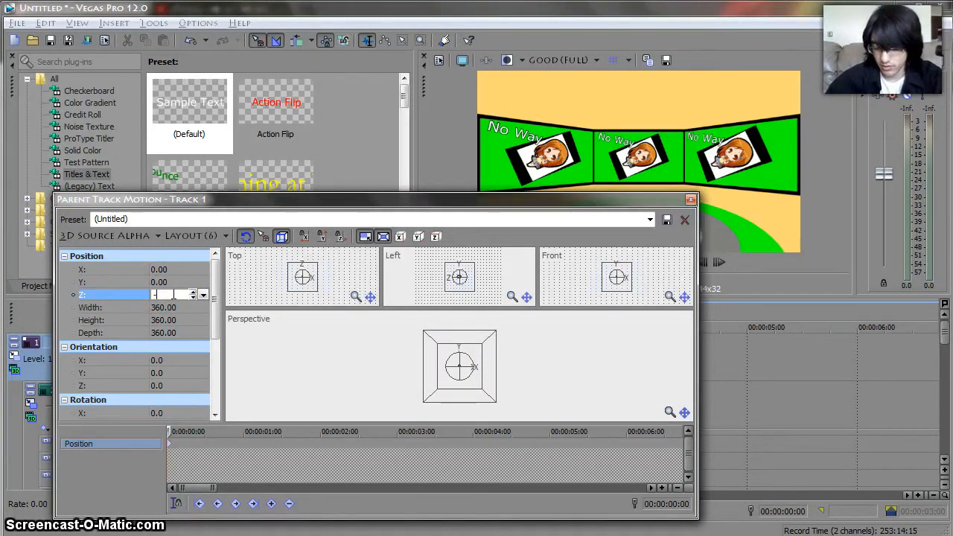
key(Return)
double_click(173, 360)
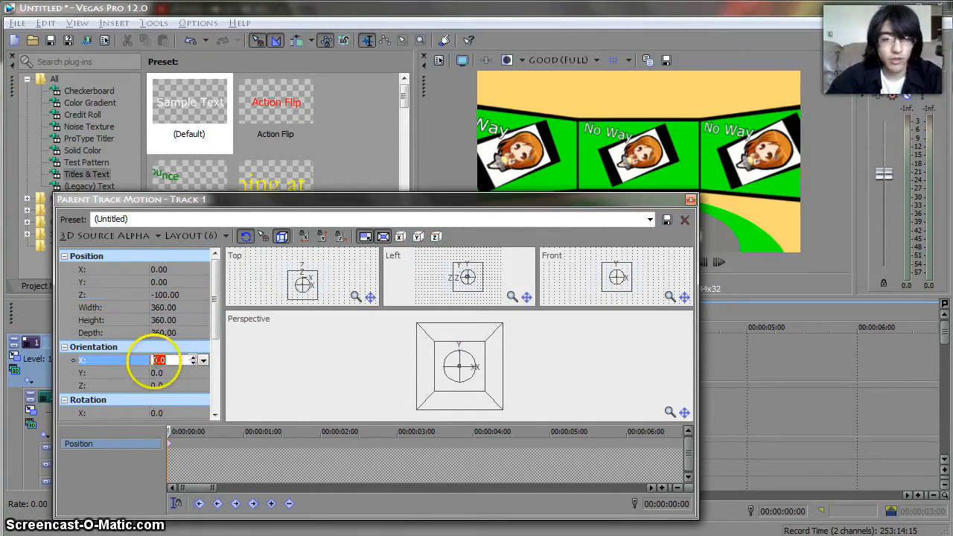
text(10)
key(Return)
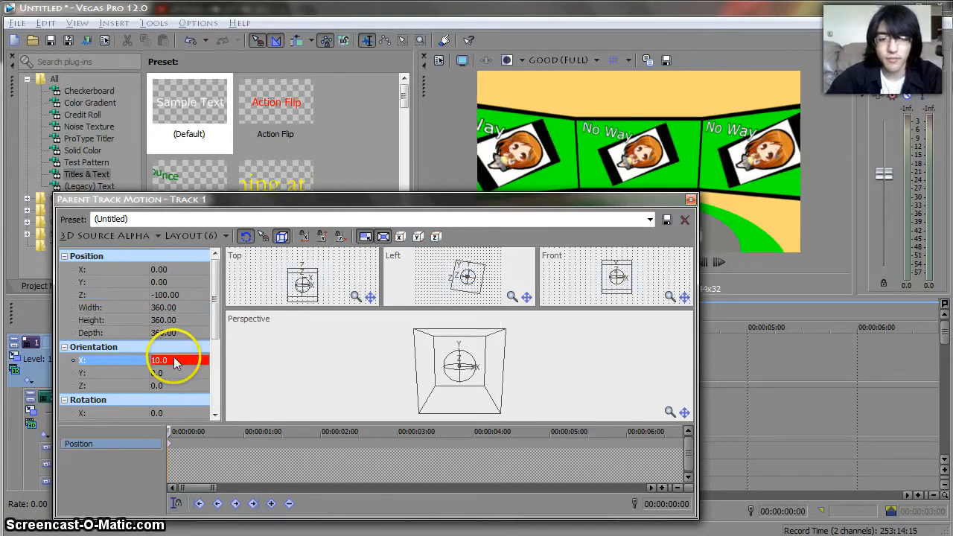
Step: Keyframe track 1's parent motion at 00:00:03:01 with position Z 0 and orientation X 0, and close its motion settings
click(398, 444)
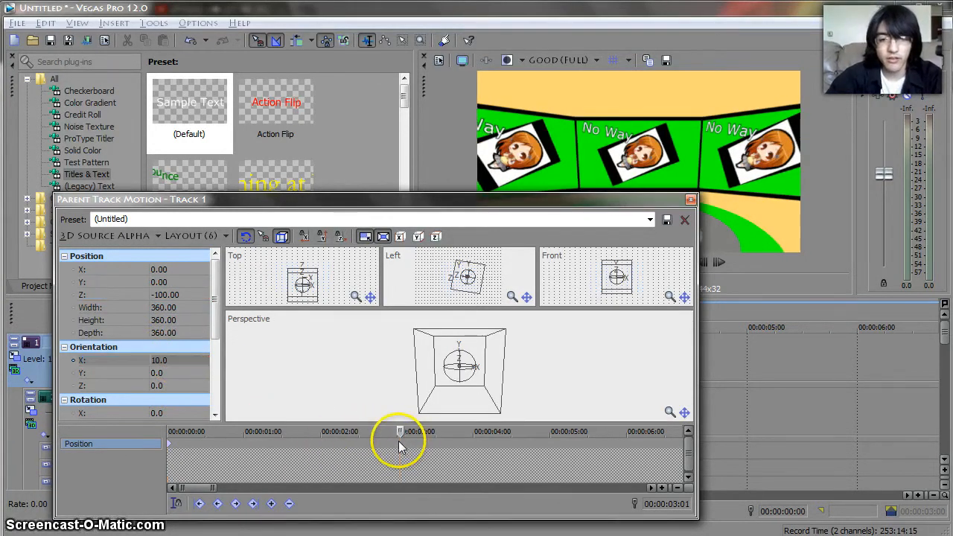
double_click(173, 269)
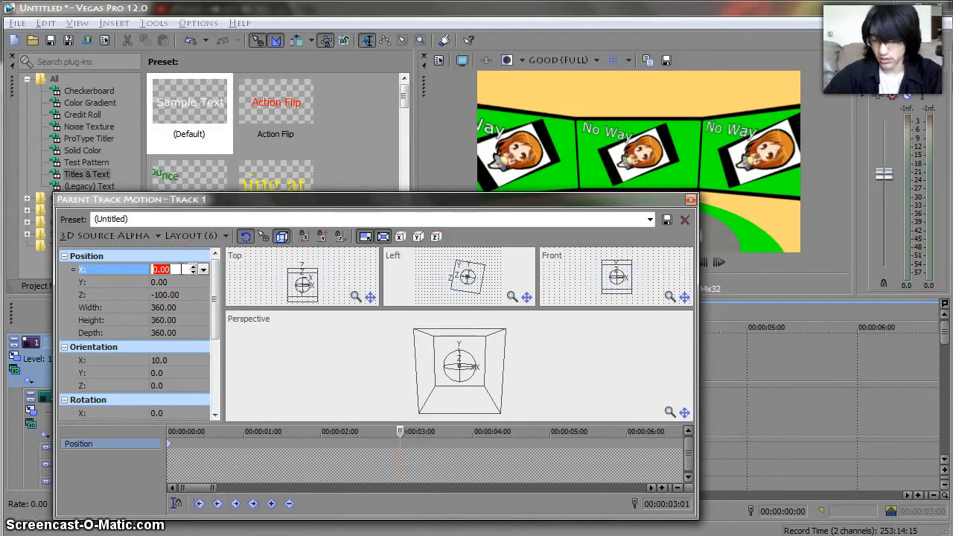
double_click(173, 294)
text(0)
key(Return)
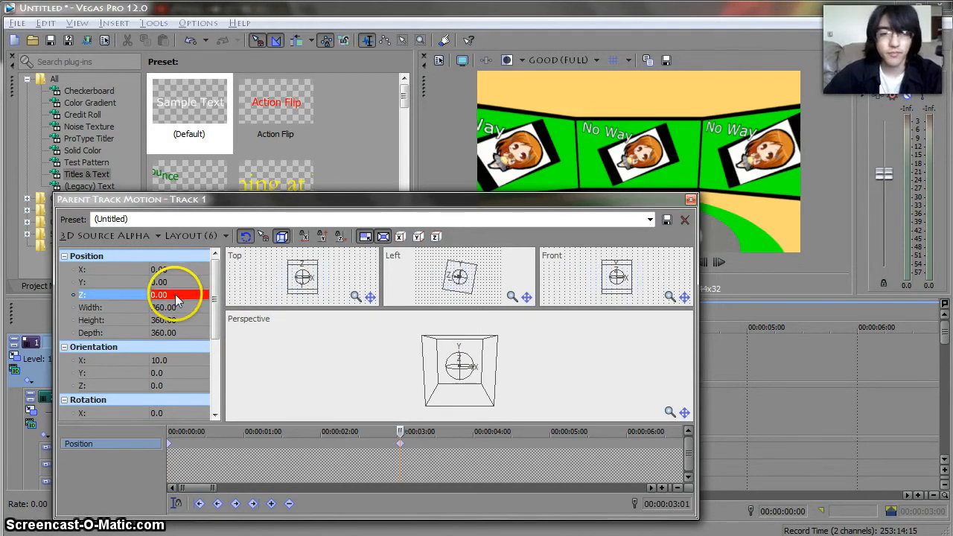
double_click(172, 360)
text(0)
key(Return)
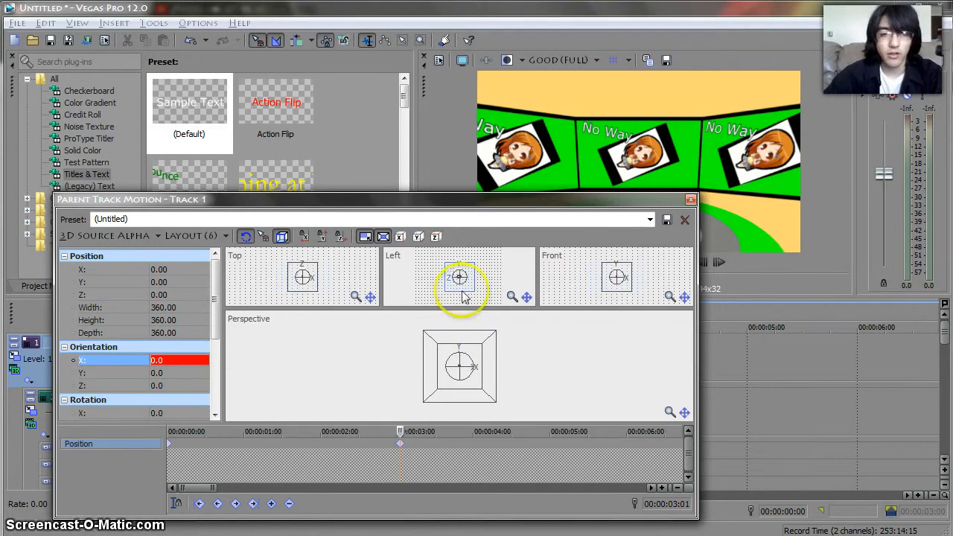
click(690, 200)
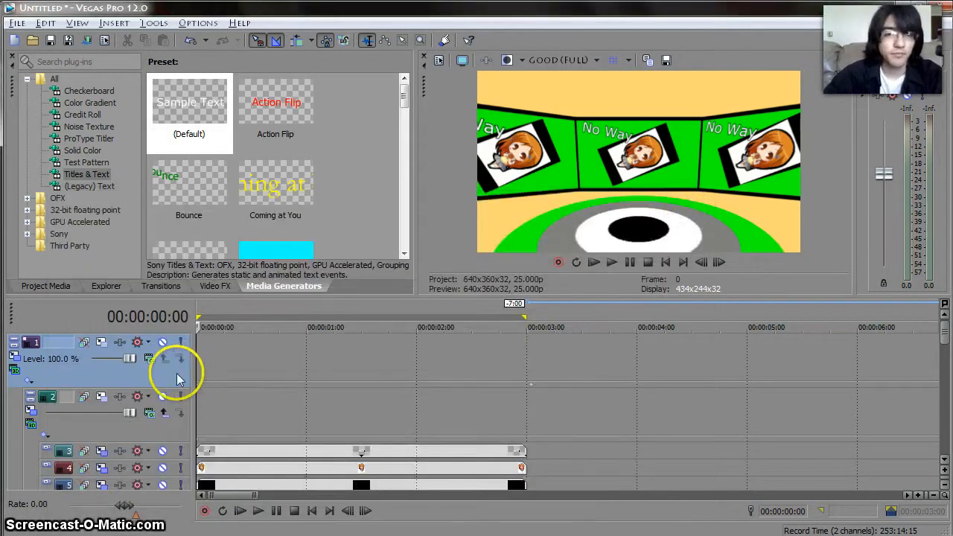
Step: Change the interpolation type of track 1's starting parent motion keyframe and close its motion settings
click(13, 359)
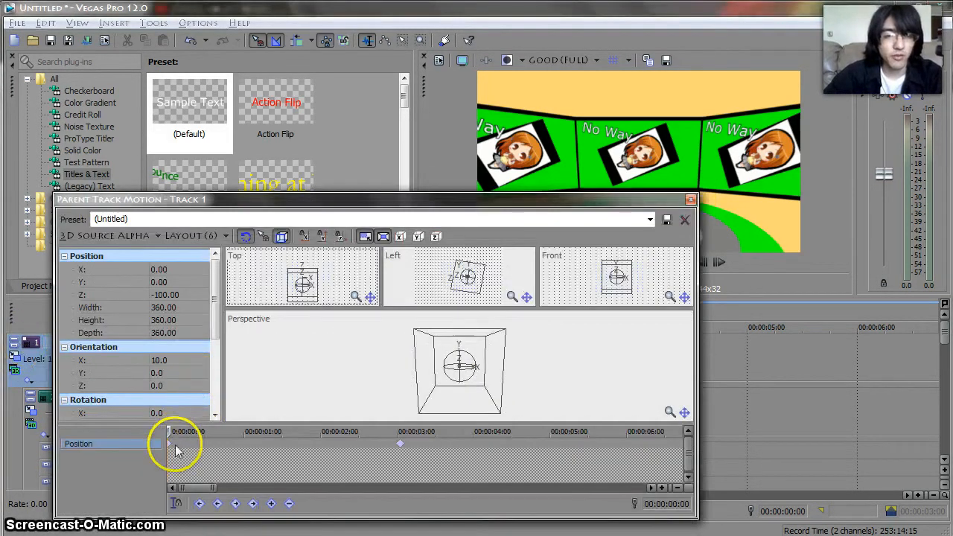
right_click(174, 445)
click(213, 384)
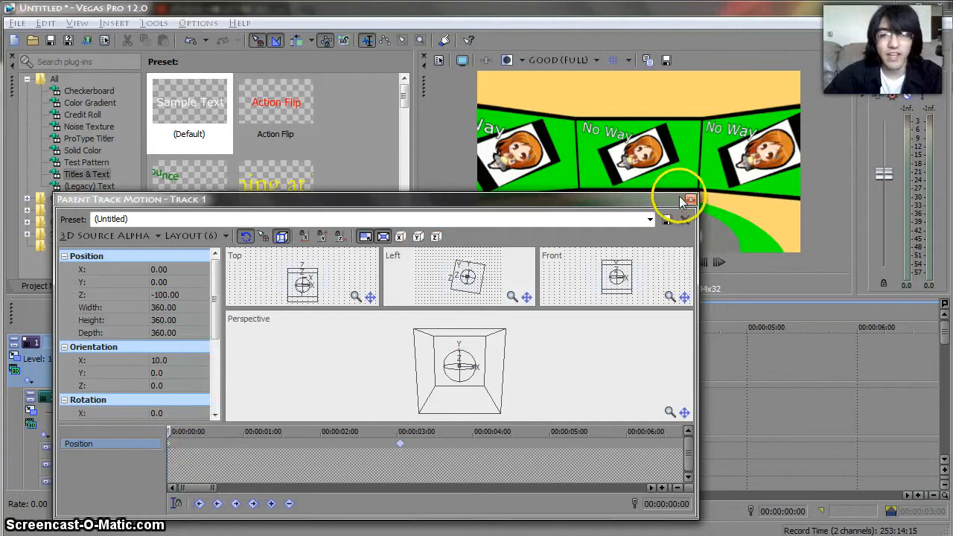
click(690, 200)
Step: Preview the animated scene at 00:00:00:24 and look over the tracks below track 2
click(184, 415)
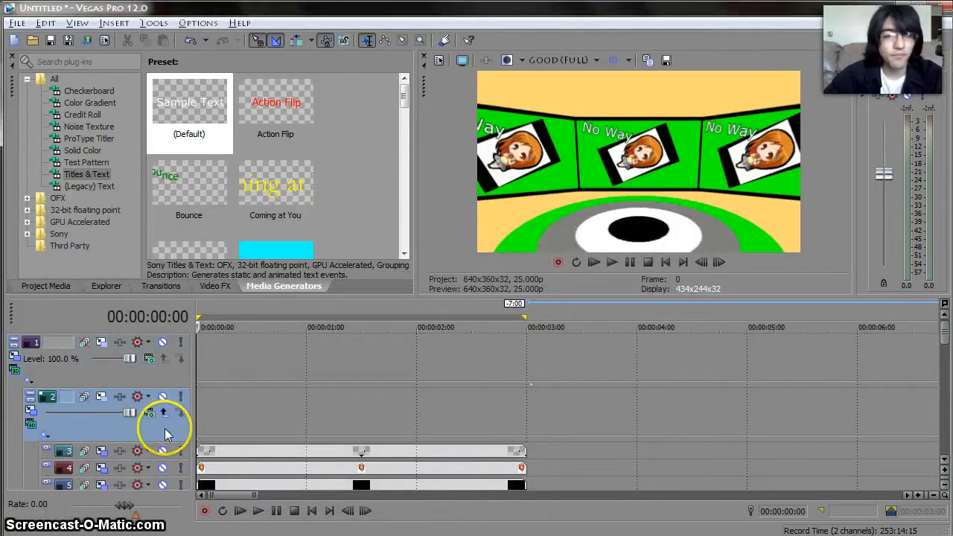
click(302, 406)
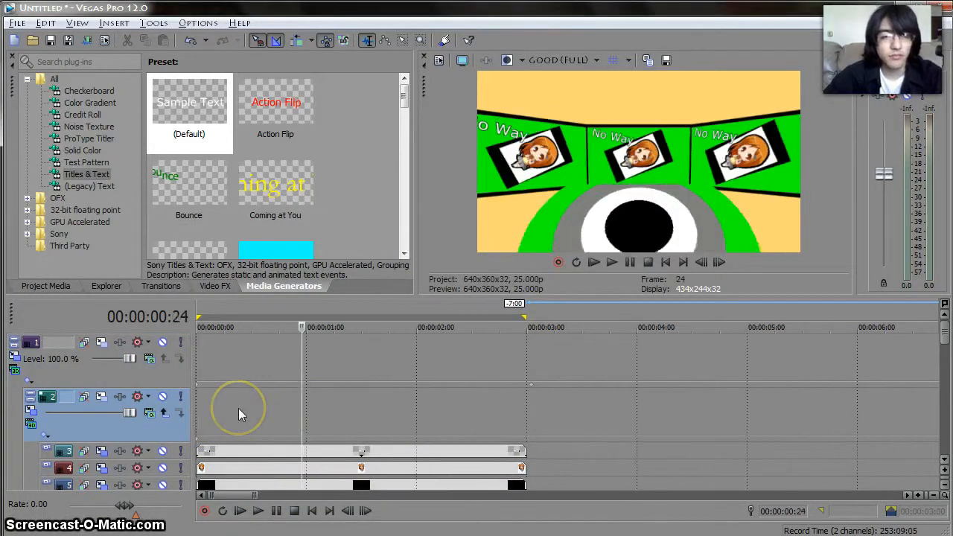
scroll(239, 408, down, 3)
scroll(237, 414, down, 1)
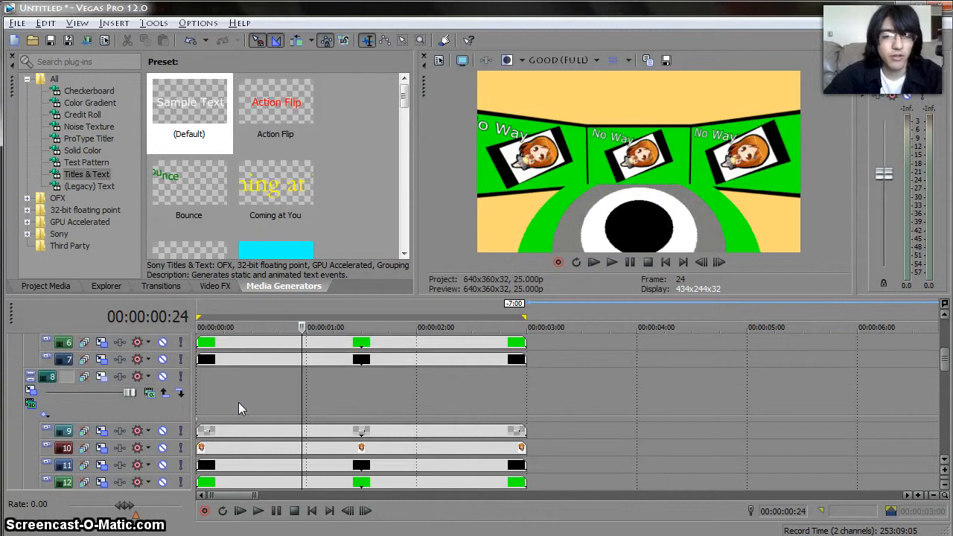
Step: Set the Circles track's parent motion orientation X to -85 at the 00:00:03:00 keyframe and close its motion settings
scroll(239, 402, down, 3)
scroll(235, 398, down, 3)
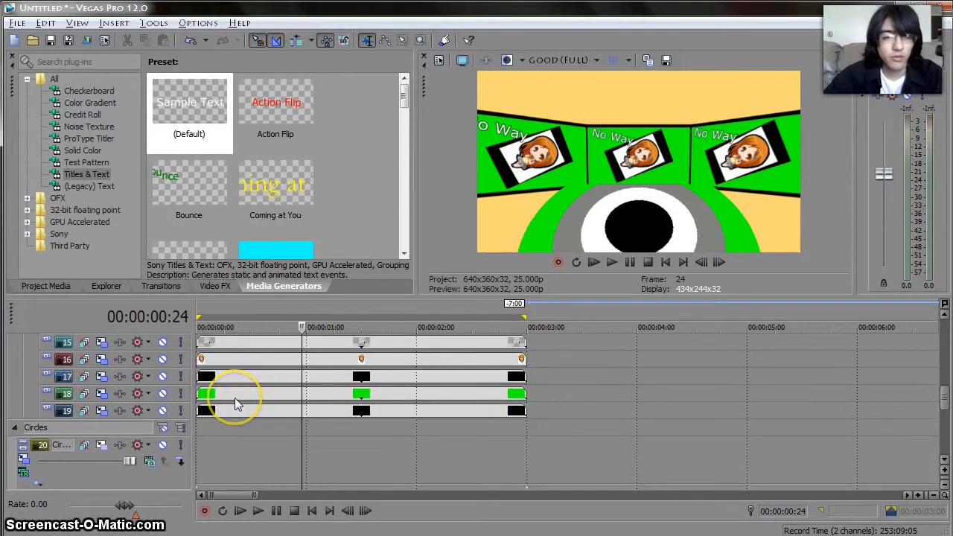
click(23, 444)
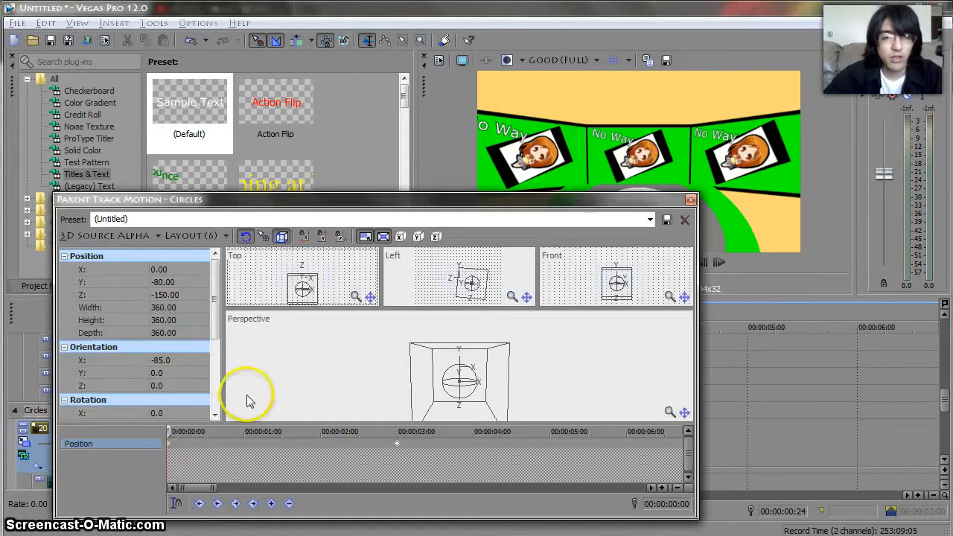
click(397, 444)
double_click(157, 361)
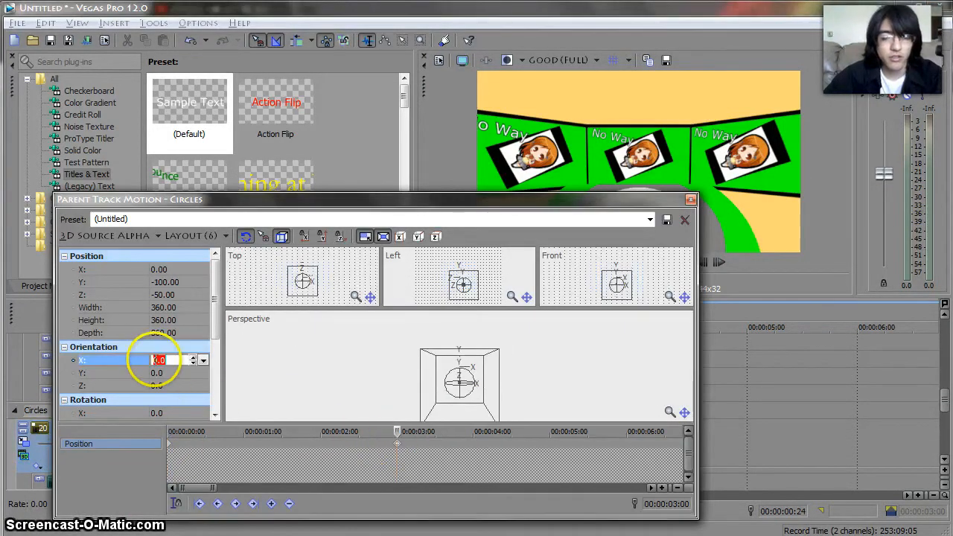
text(-85)
key(Return)
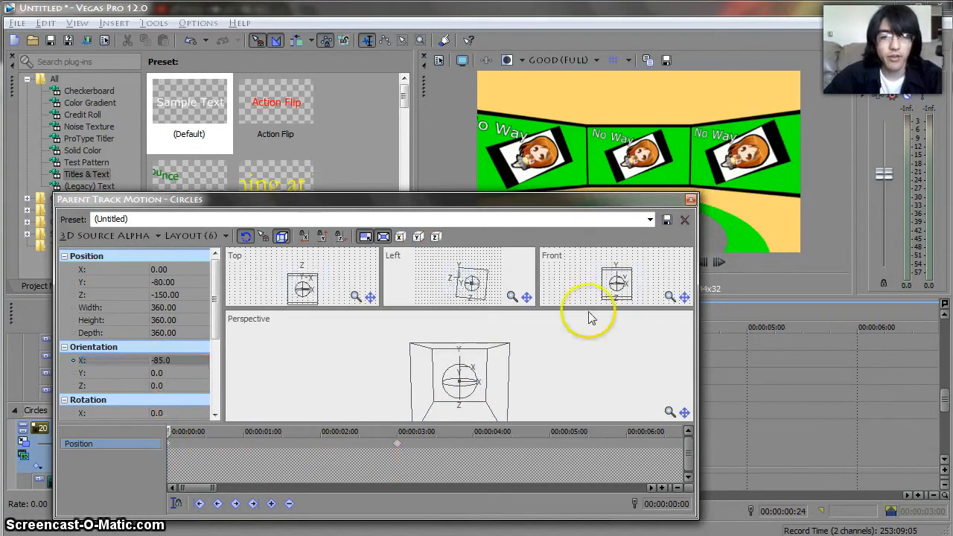
click(690, 200)
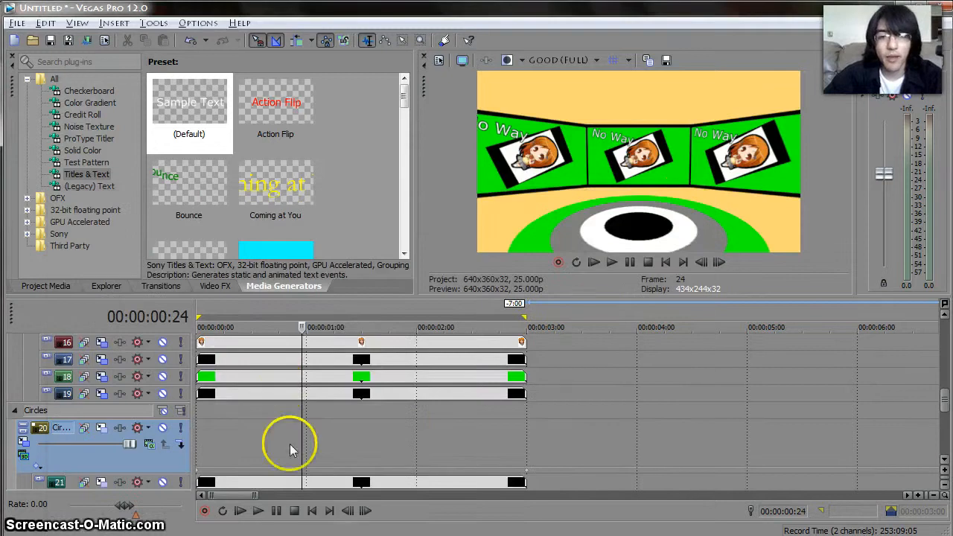
Step: Select the time range from 00:00:00:00 to 00:00:03:00, play back the animated scene, and return to the uppermost tracks
double_click(277, 394)
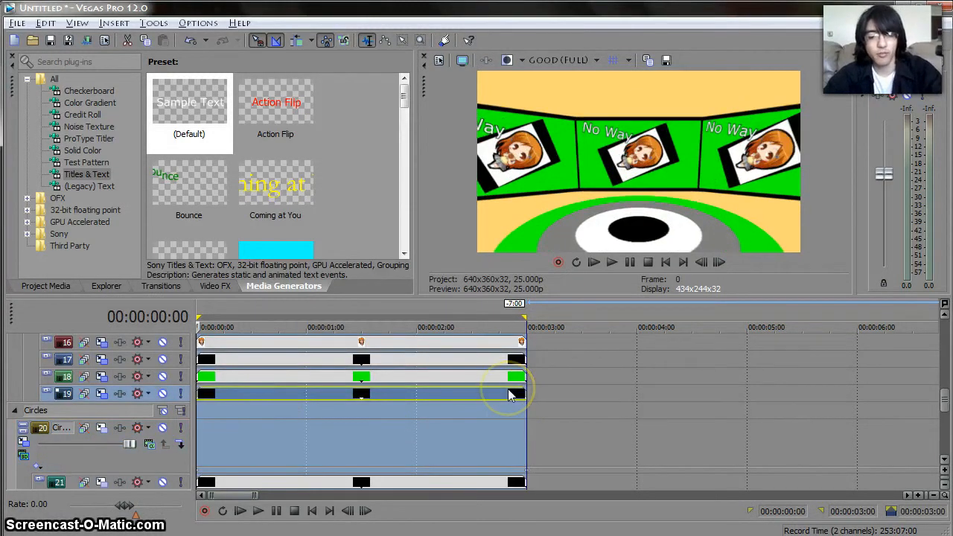
key(space)
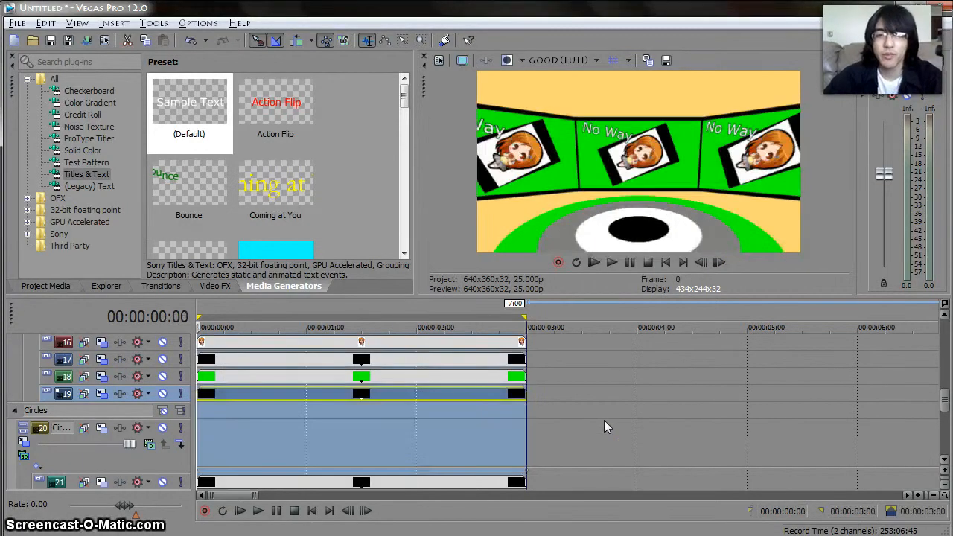
drag(944, 400, 944, 336)
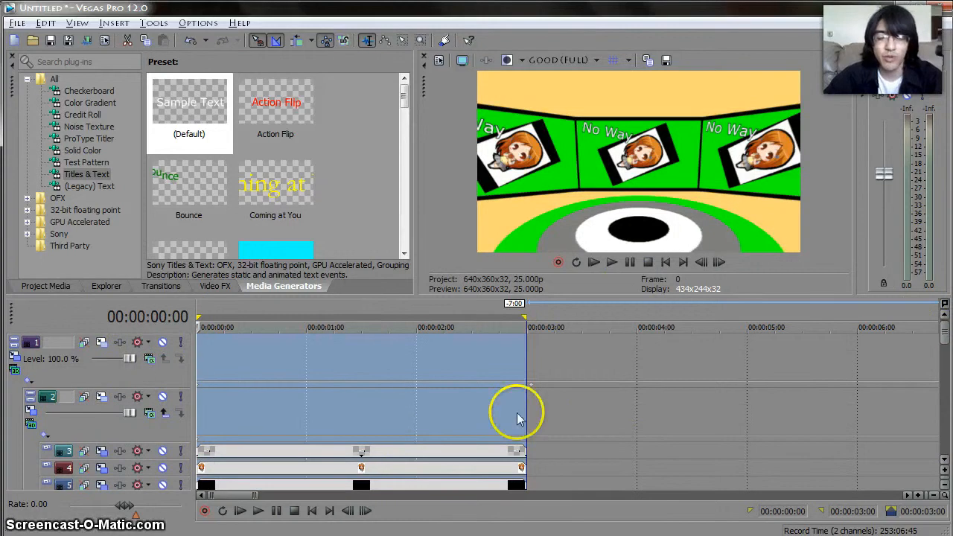
key(space)
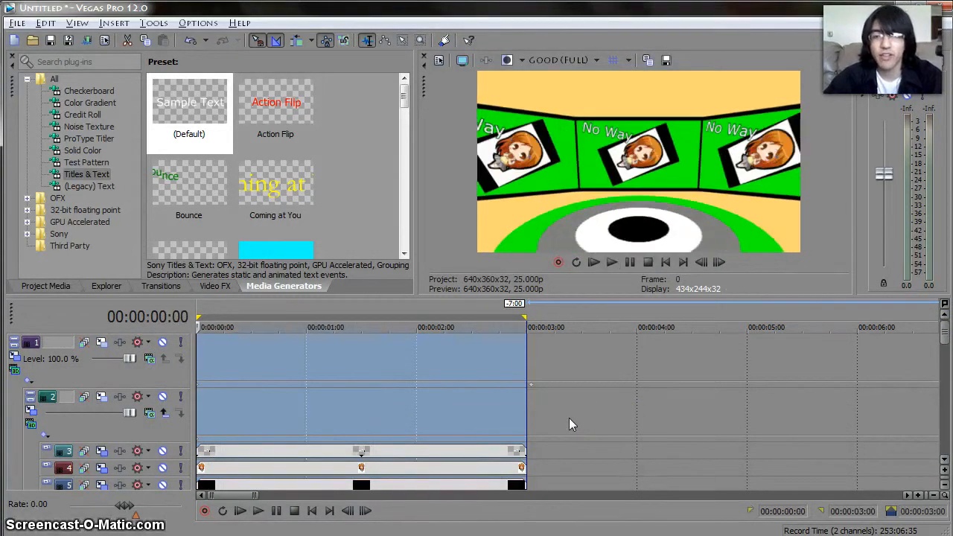
click(164, 395)
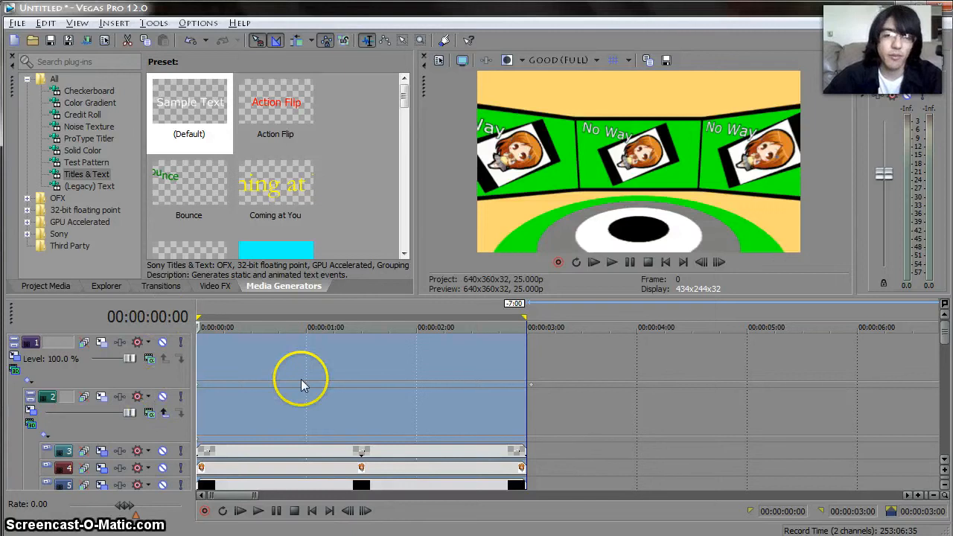